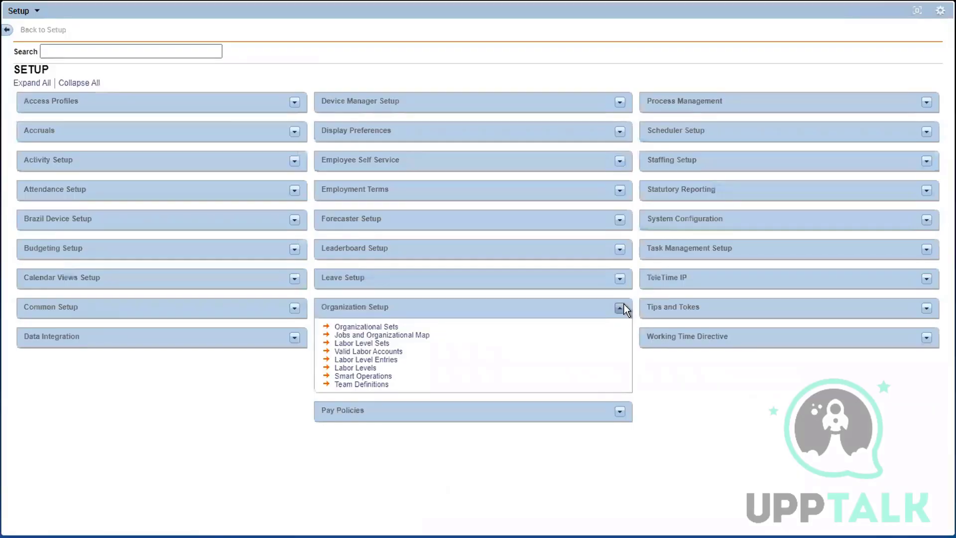
# Step: On the Setup page, expand Pay Policies and open Definition under Pay Codes
pyautogui.click(622, 306)
pyautogui.click(611, 337)
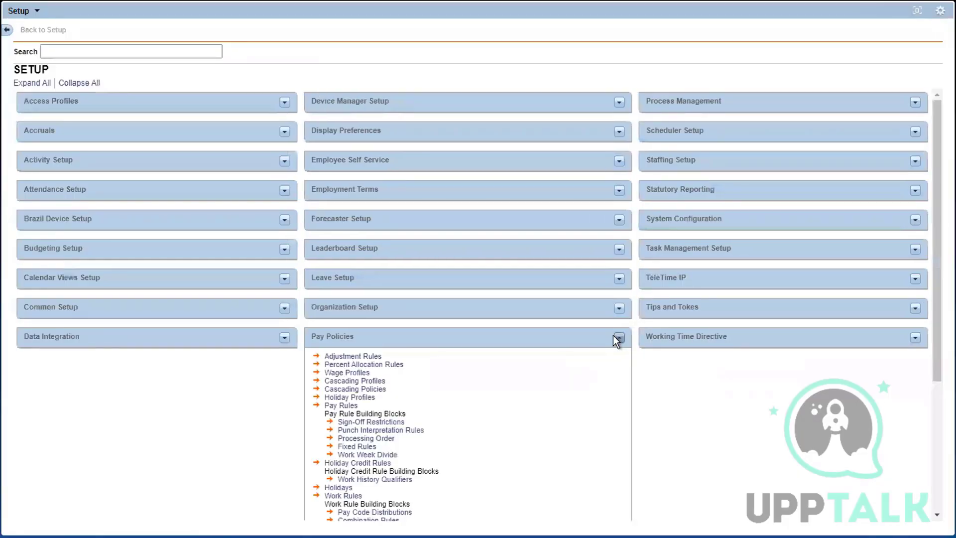
pyautogui.scroll(-1, 444, 455)
pyautogui.scroll(-4, 444, 455)
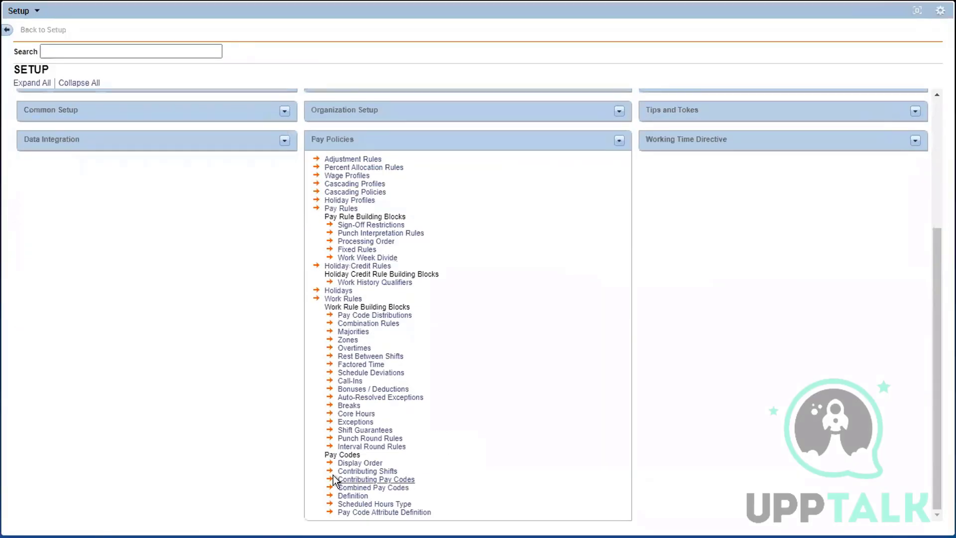
pyautogui.click(359, 496)
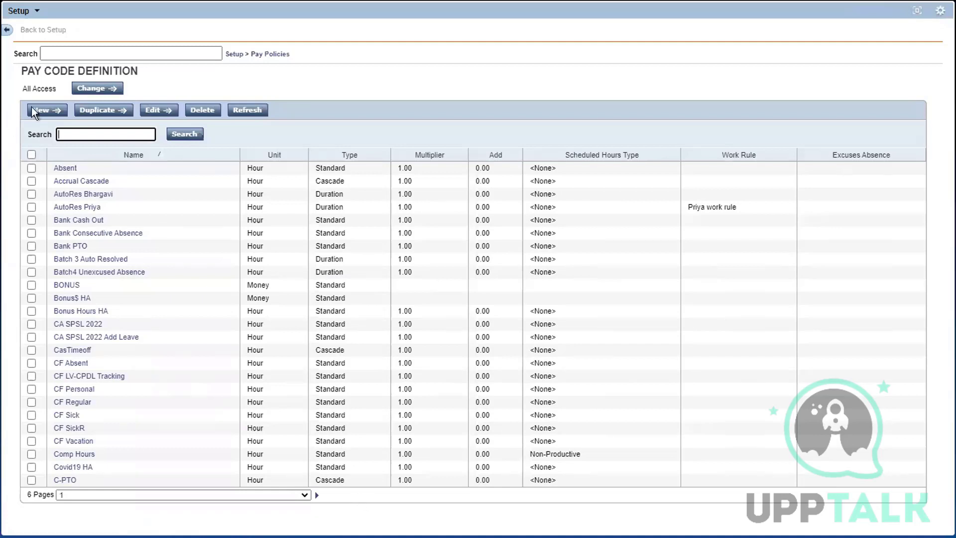
# Step: Restore the Setup panel so the pay code list sits beside QuickFind and the navigator
pyautogui.click(917, 12)
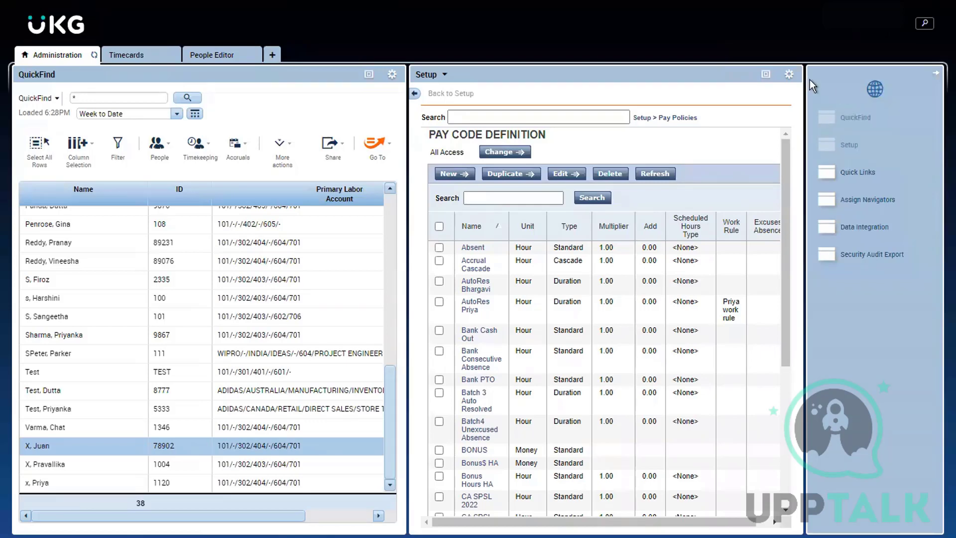
# Step: Maximize the Setup panel, then open and close the Pay Policies breadcrumb menu
pyautogui.click(767, 75)
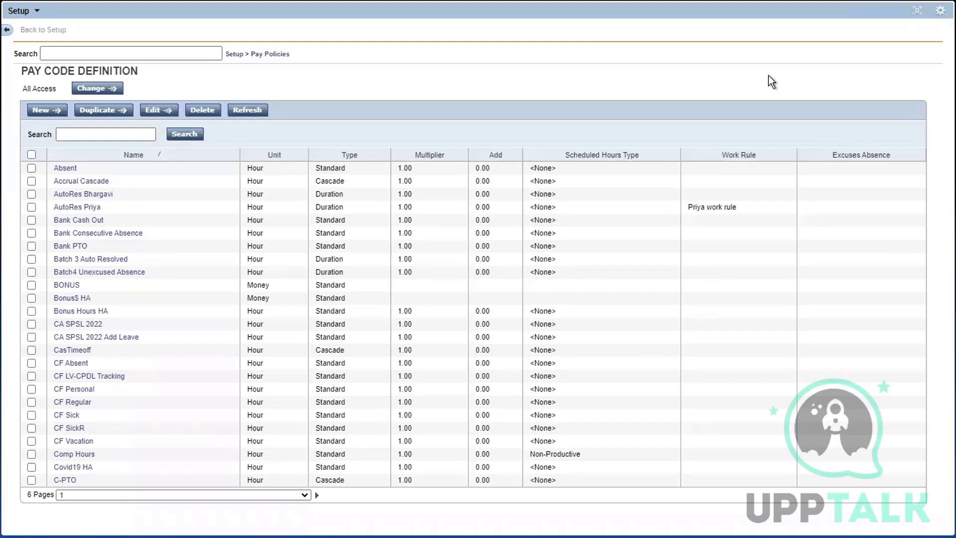
pyautogui.click(40, 111)
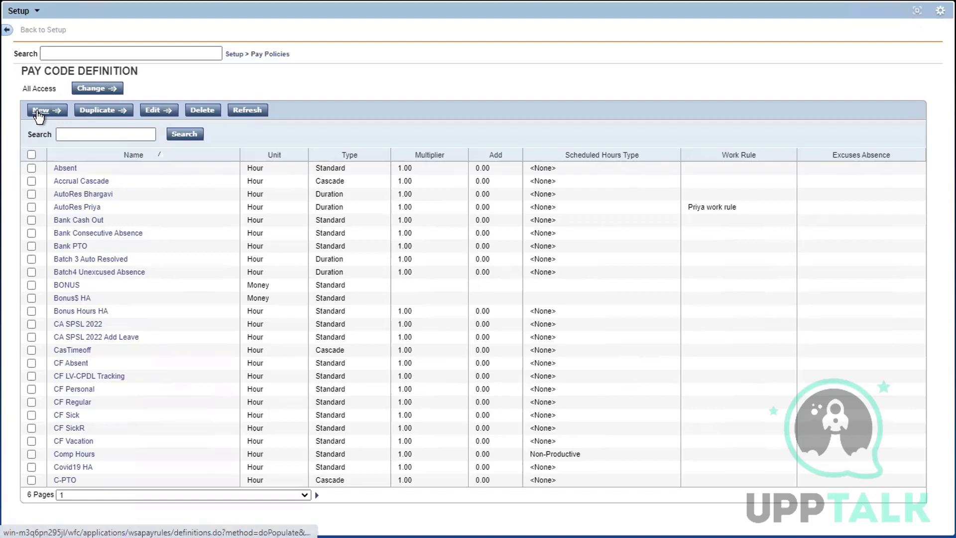
pyautogui.click(269, 54)
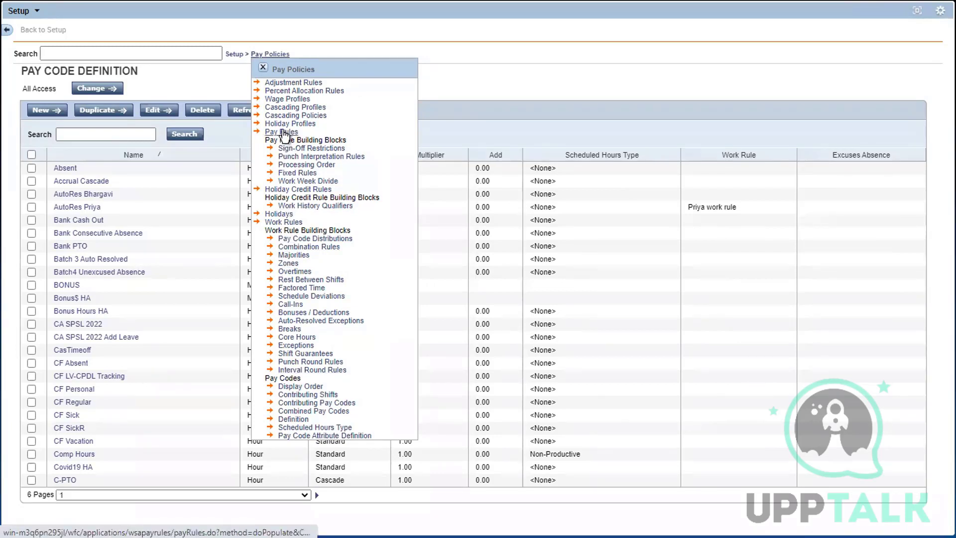
pyautogui.click(260, 68)
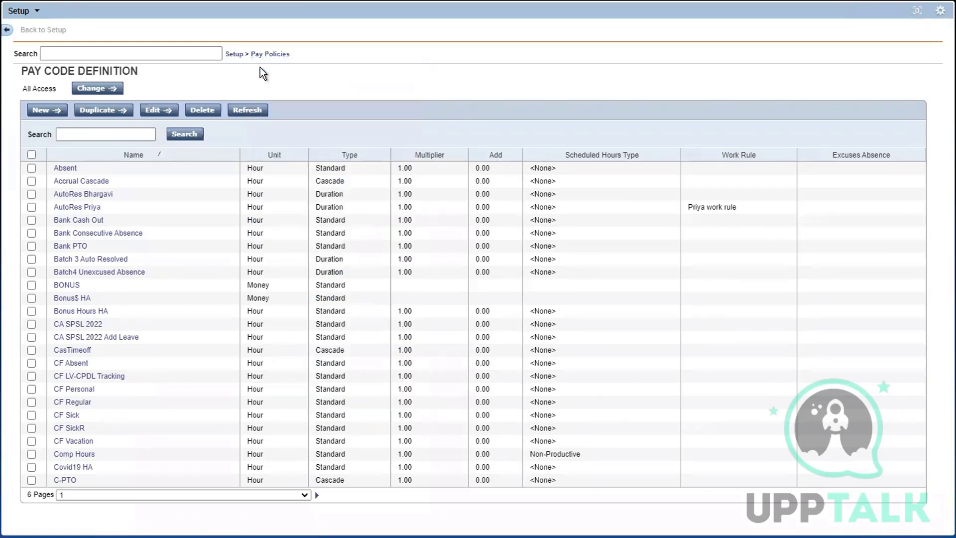
# Step: Open a blank New Pay Code Definition form, then open and close the Pay Policies breadcrumb menu
pyautogui.click(41, 110)
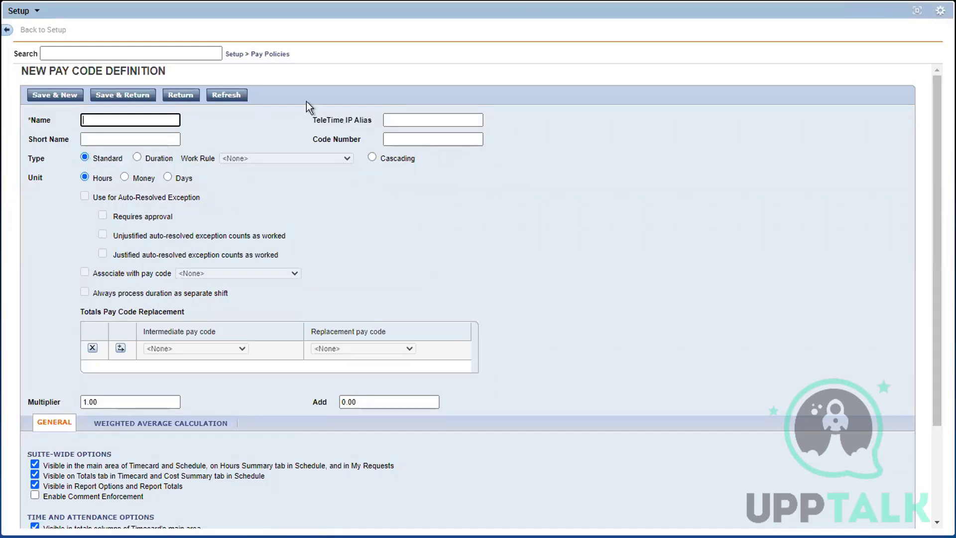
pyautogui.click(269, 54)
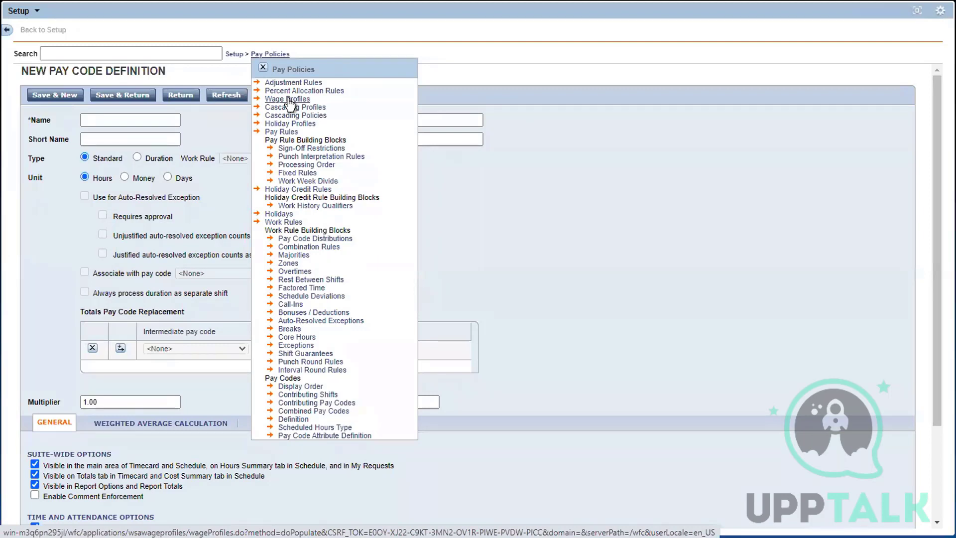
pyautogui.click(262, 67)
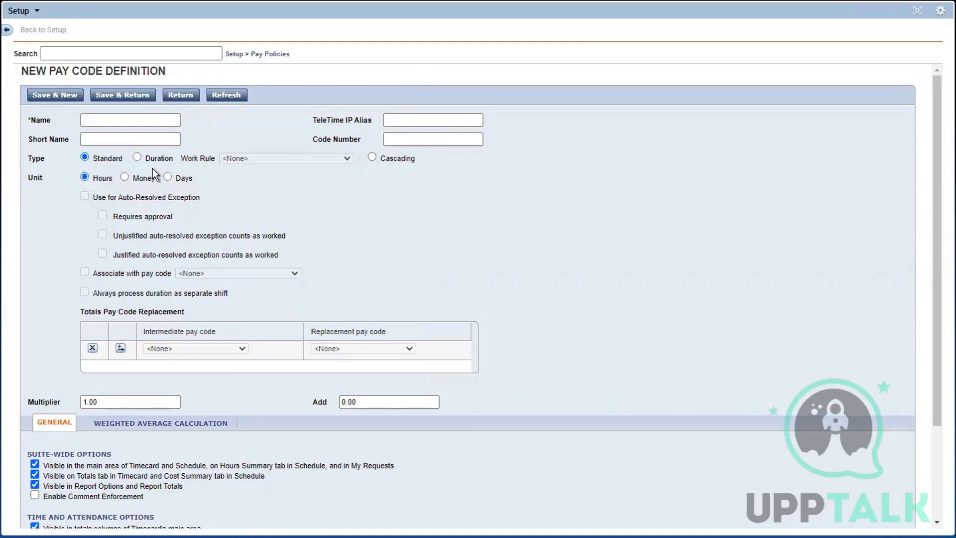
# Step: Set the pay code type back to Standard with Hours unit, then restore the Setup panel
pyautogui.click(138, 156)
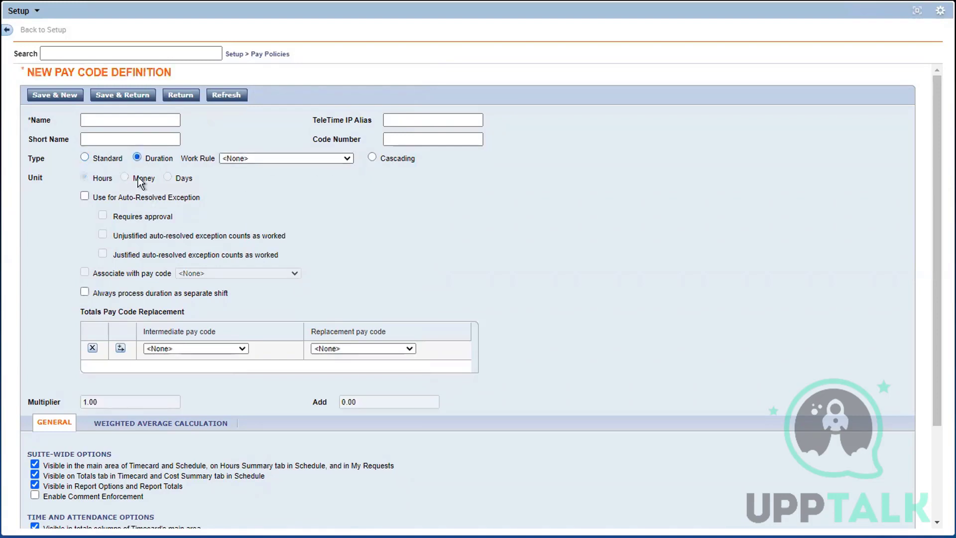
pyautogui.tripleClick(173, 178)
pyautogui.click(85, 157)
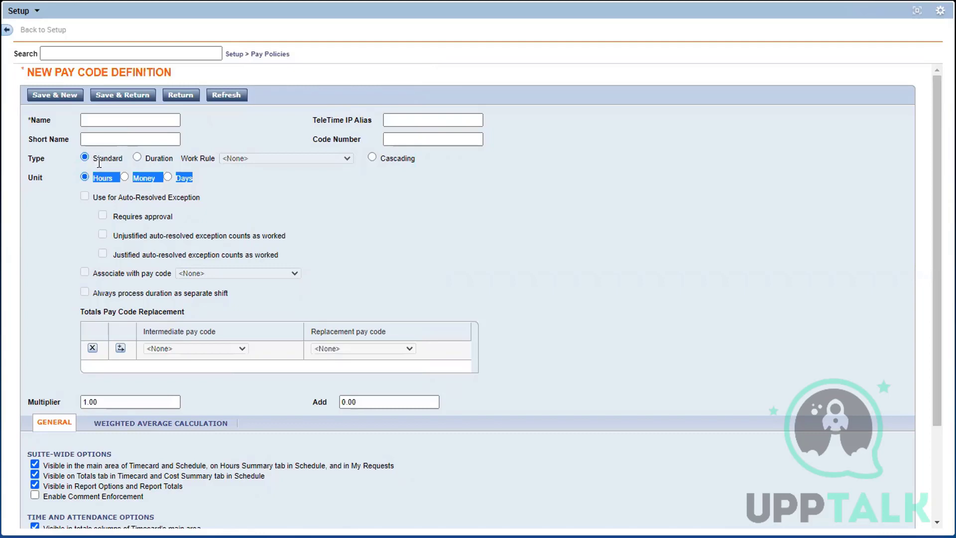
pyautogui.click(68, 217)
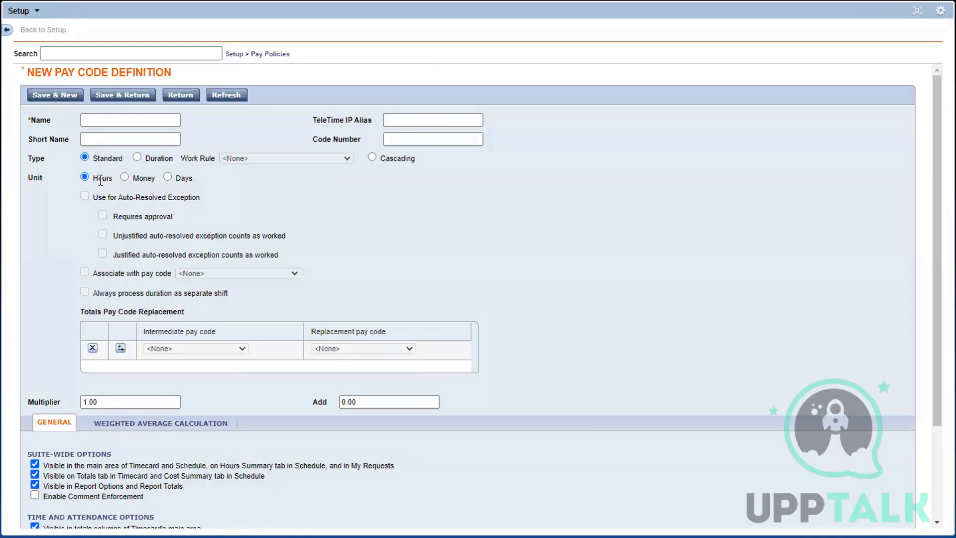
pyautogui.click(922, 10)
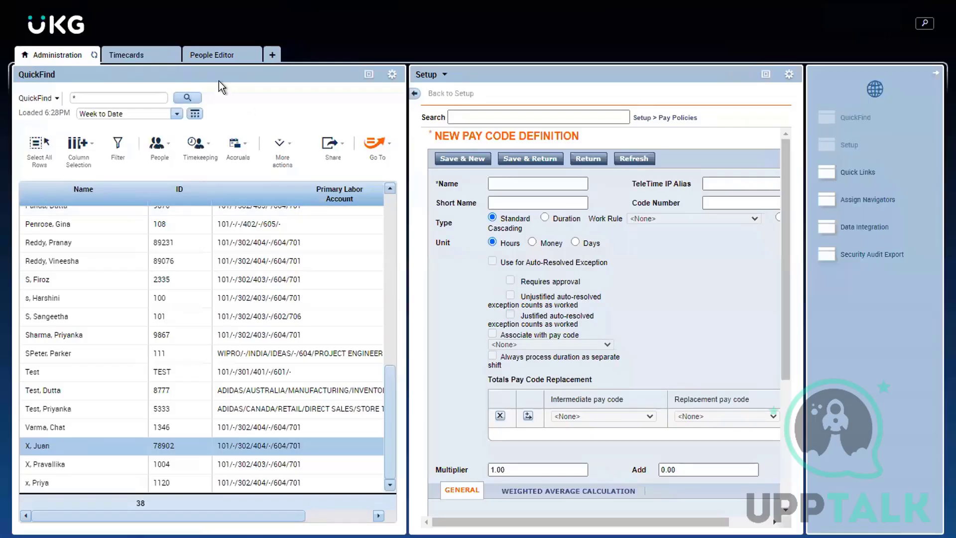
# Step: On the timecard, enter a Sat 4/02 shift from 9:00AM to 5:00PM
pyautogui.click(152, 55)
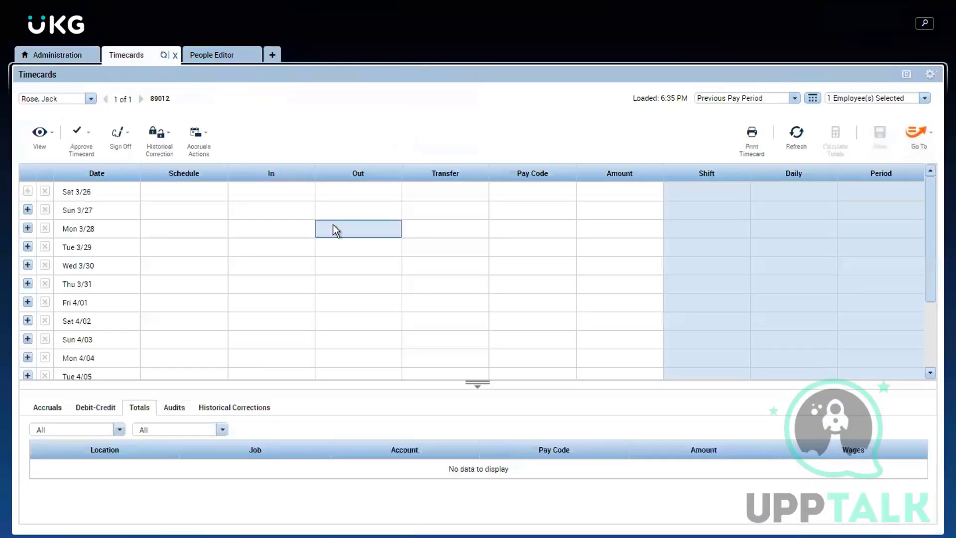
pyautogui.scroll(-2, 336, 333)
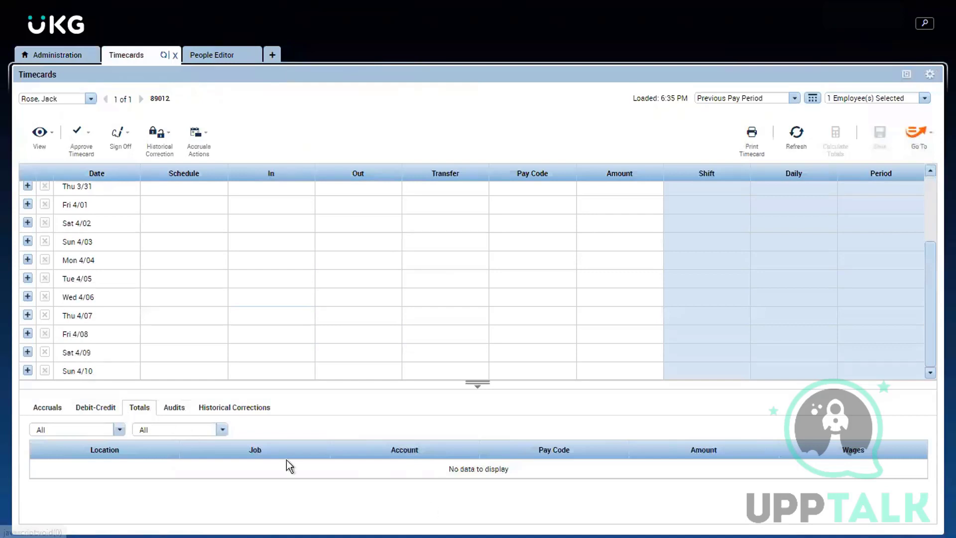
pyautogui.click(276, 213)
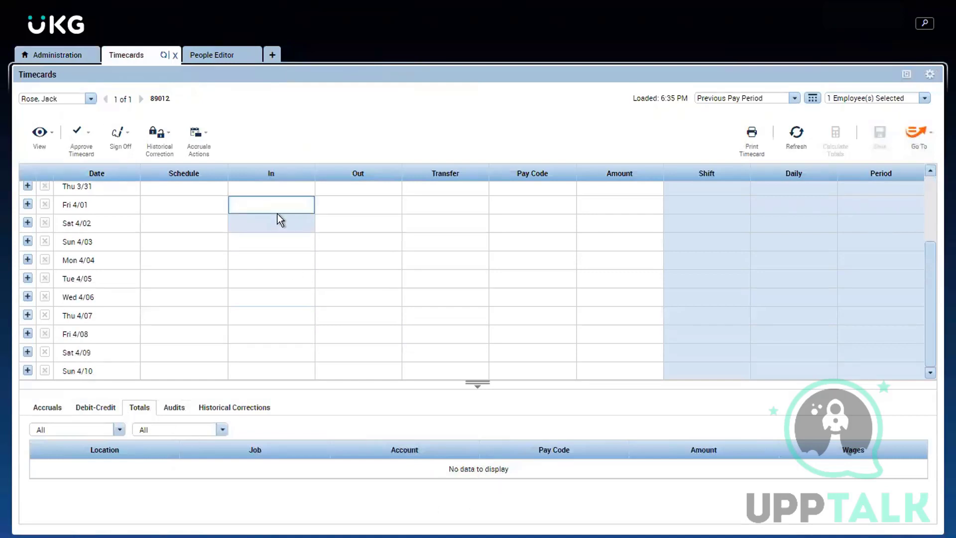
pyautogui.click(277, 215)
pyautogui.write('9a')
pyautogui.click(352, 227)
pyautogui.write('5')
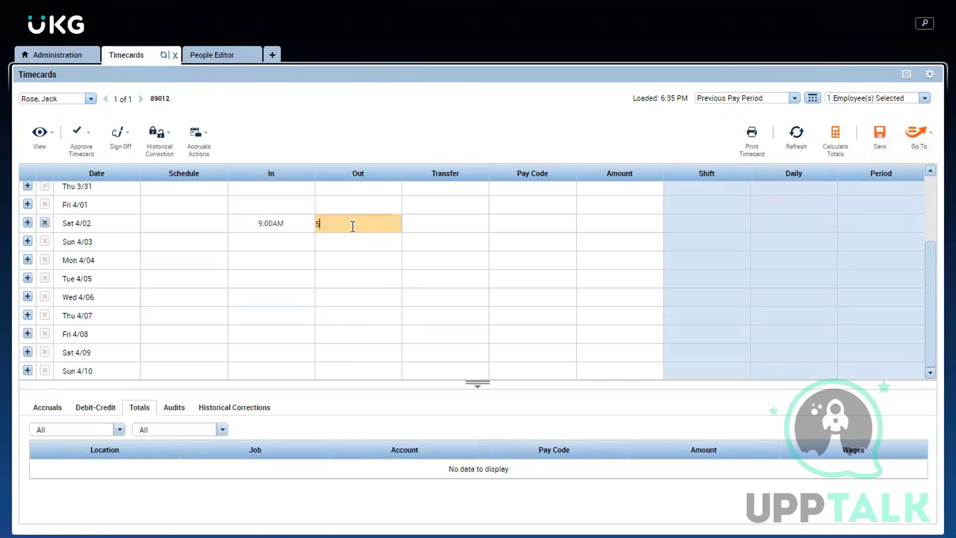
pyautogui.write('p')
pyautogui.click(493, 254)
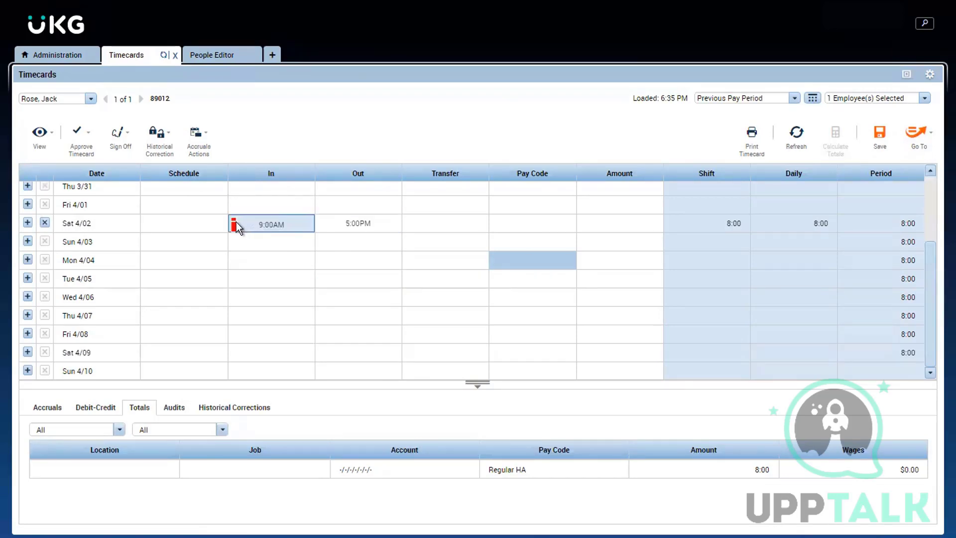
# Step: Go through the People Editor tab back to the Administration workspace with the pay code form
pyautogui.moveTo(234, 223)
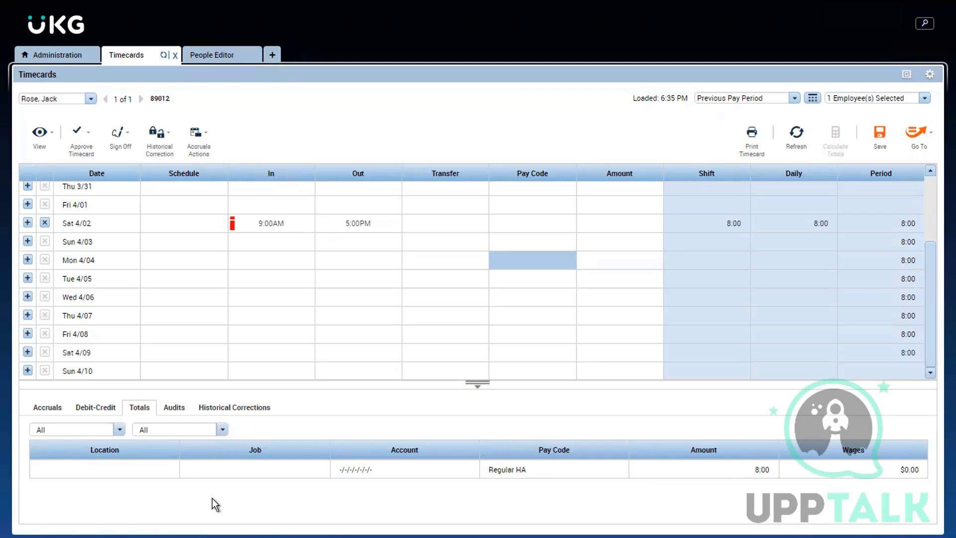
pyautogui.click(211, 56)
pyautogui.click(59, 49)
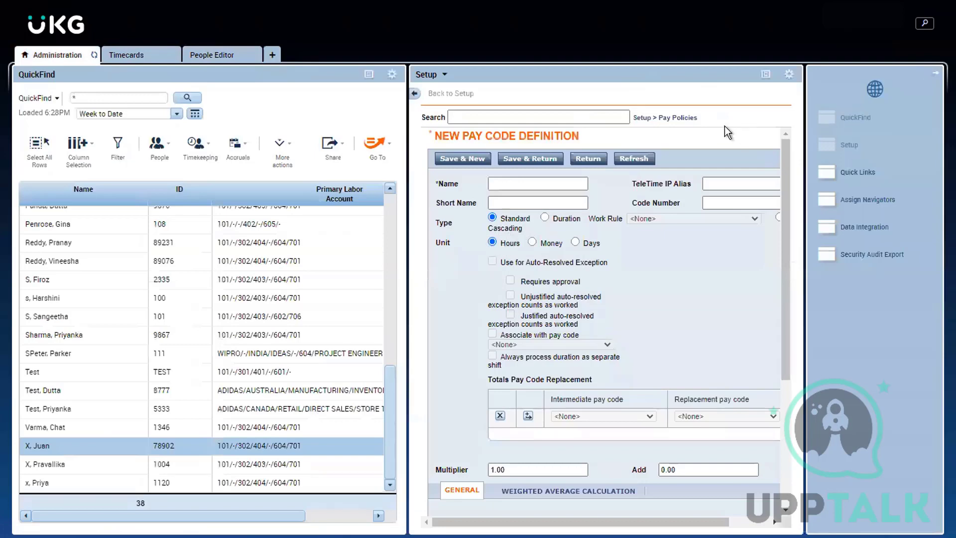
# Step: Switch from Timecards back to Administration, maximize the Setup panel and select the Name field
pyautogui.click(132, 56)
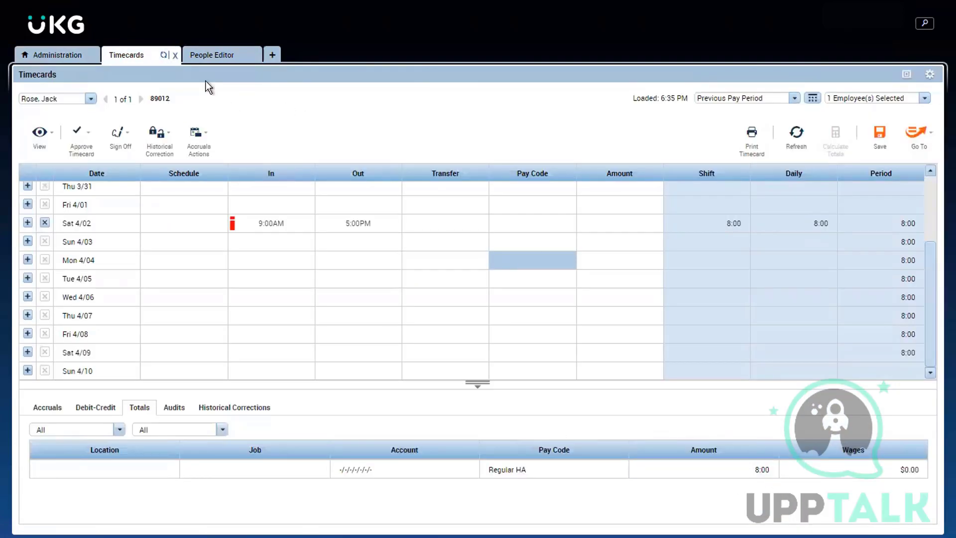
pyautogui.click(74, 55)
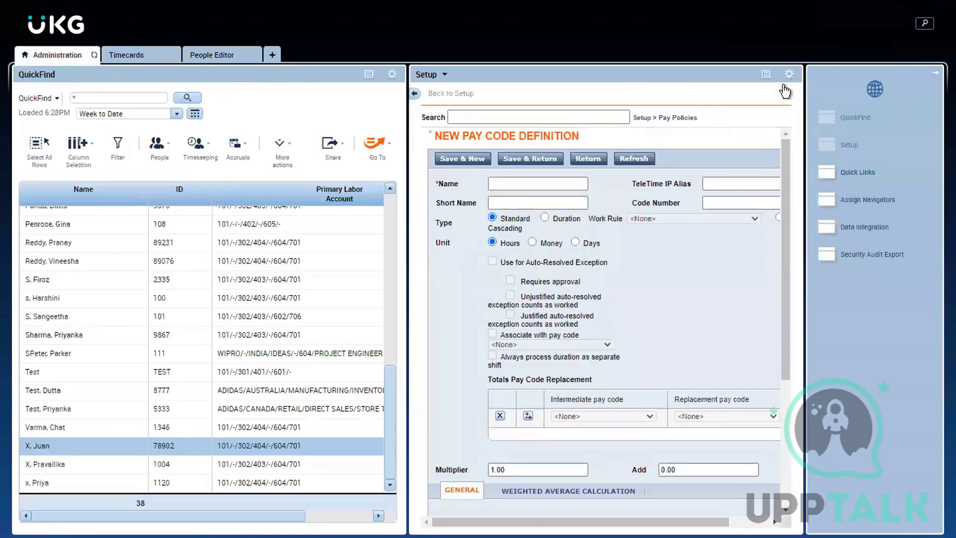
pyautogui.click(766, 73)
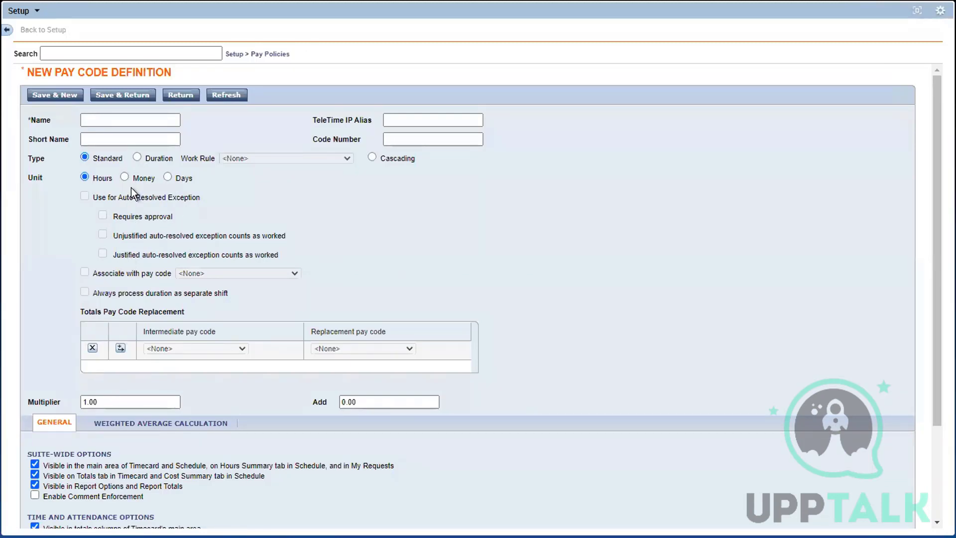
pyautogui.click(97, 120)
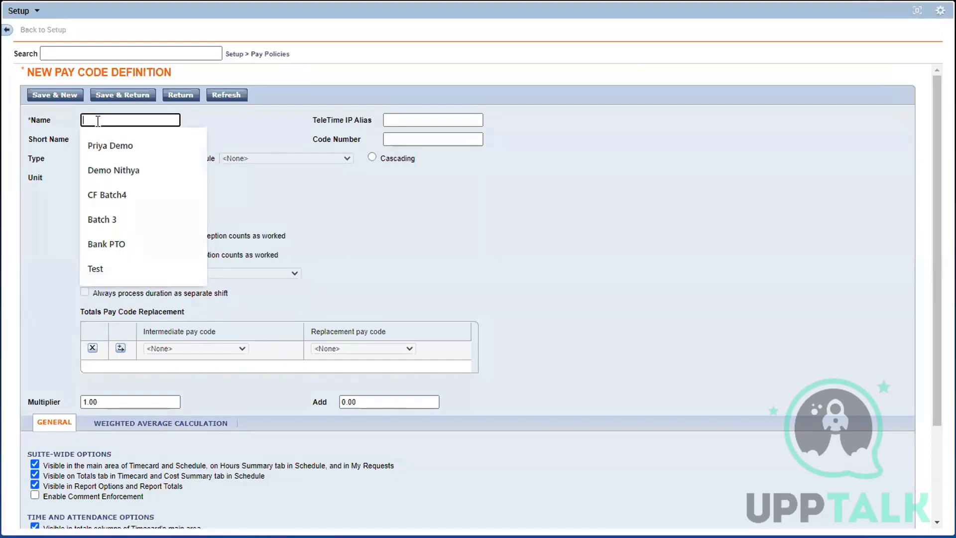
# Step: Enter 'CF5 Regular' as the pay code Name and 'CF5' as its Short Name
pyautogui.write('Regular')
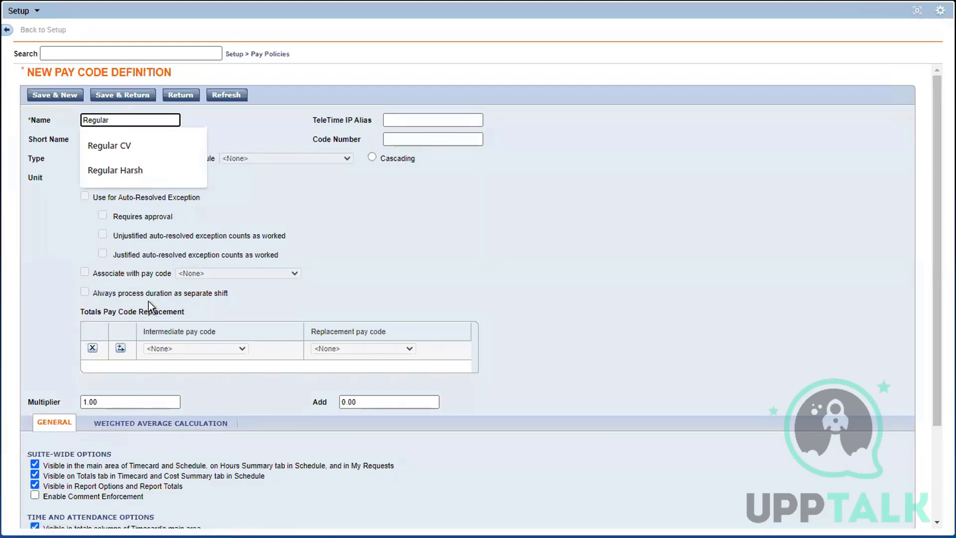
pyautogui.press('BackSpace')
pyautogui.write('CF')
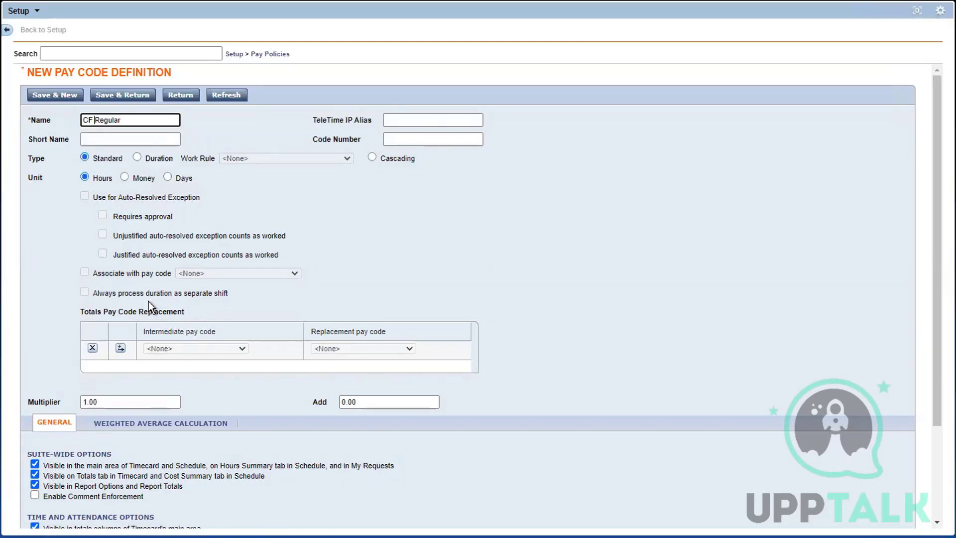
pyautogui.press('BackSpace')
pyautogui.write('5')
pyautogui.click(110, 140)
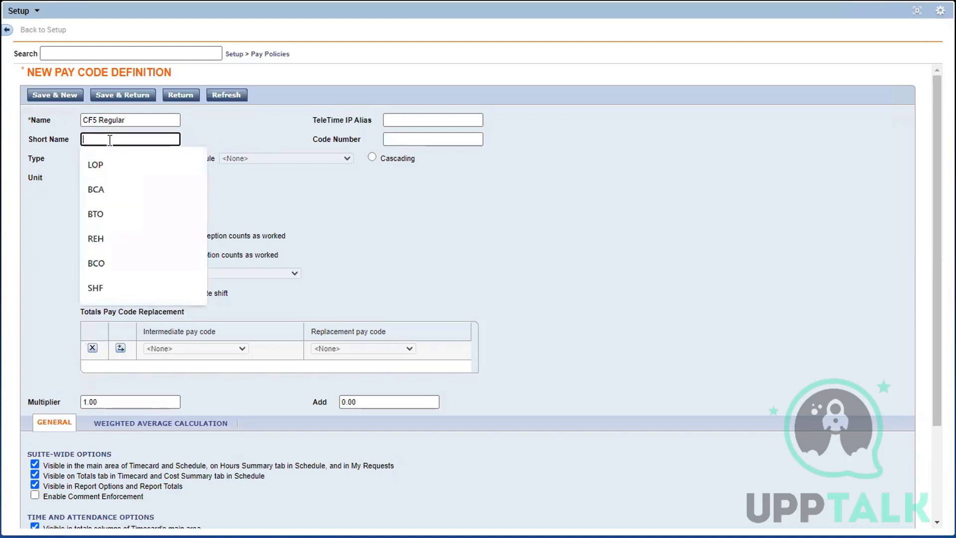
pyautogui.write('CF5')
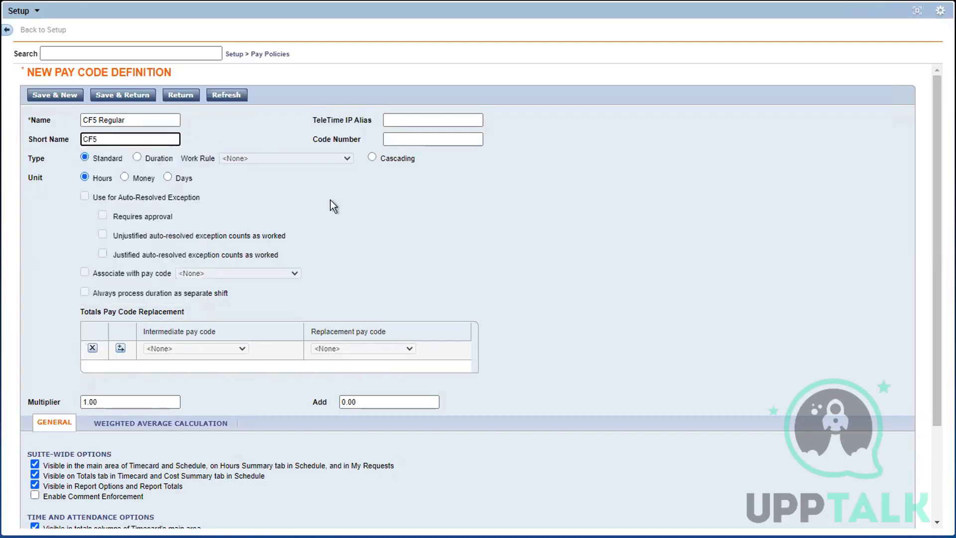
pyautogui.click(331, 199)
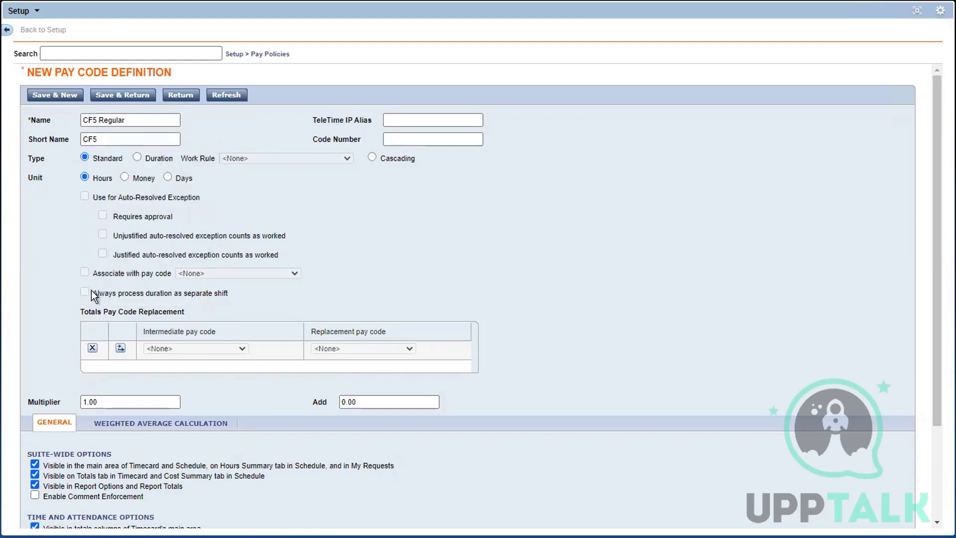
pyautogui.scroll(-1, 93, 296)
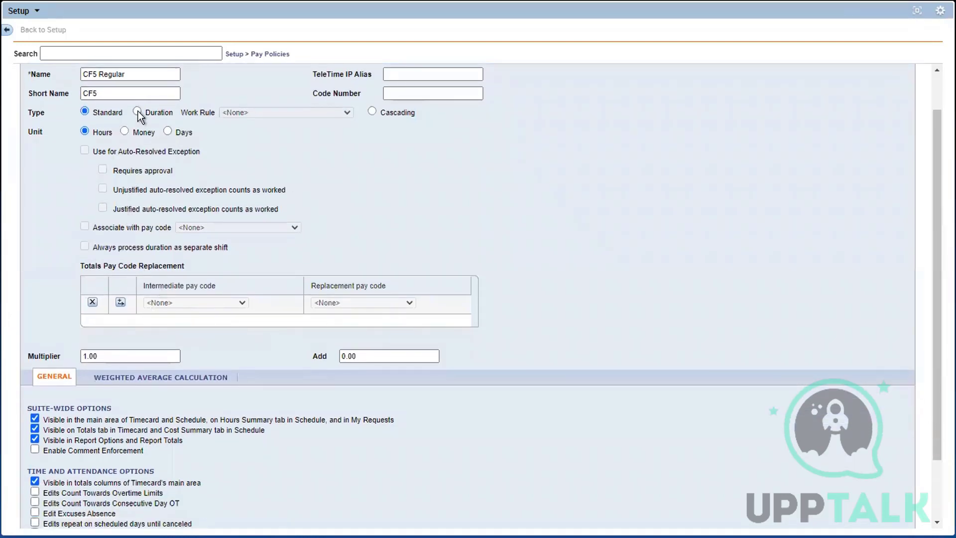
pyautogui.scroll(-1, 108, 118)
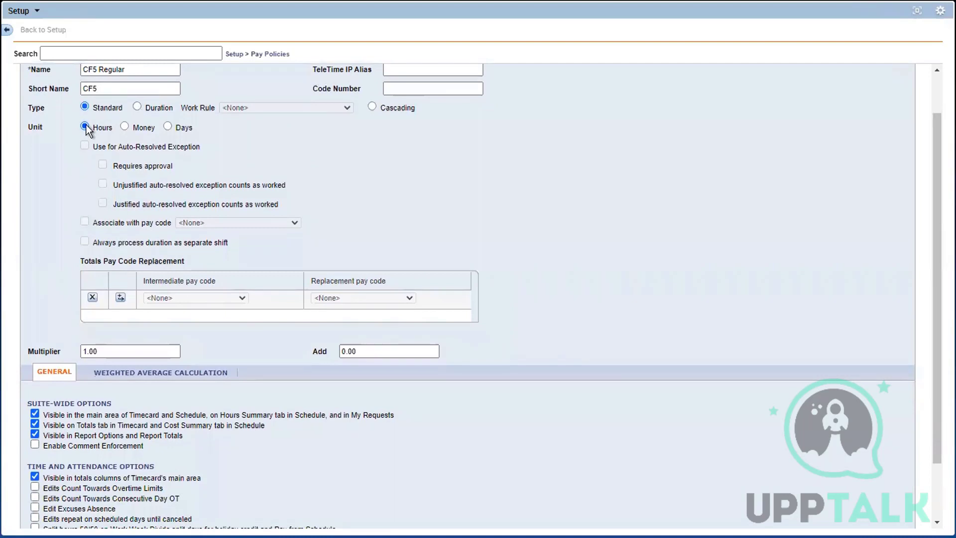
pyautogui.scroll(-1, 185, 124)
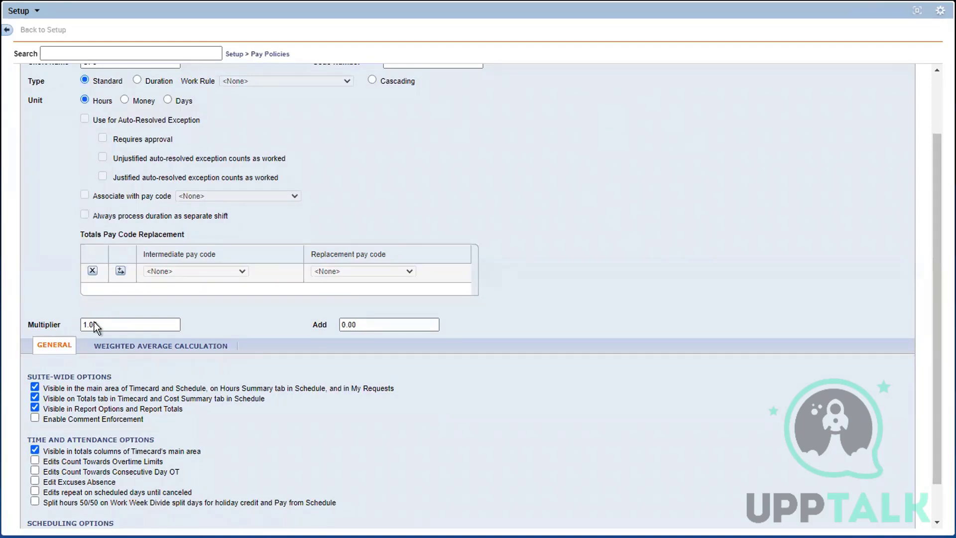
# Step: In a new Notepad note, type a first note line, a dashed divider and the heading MULTIPLIER
pyautogui.click(234, 535)
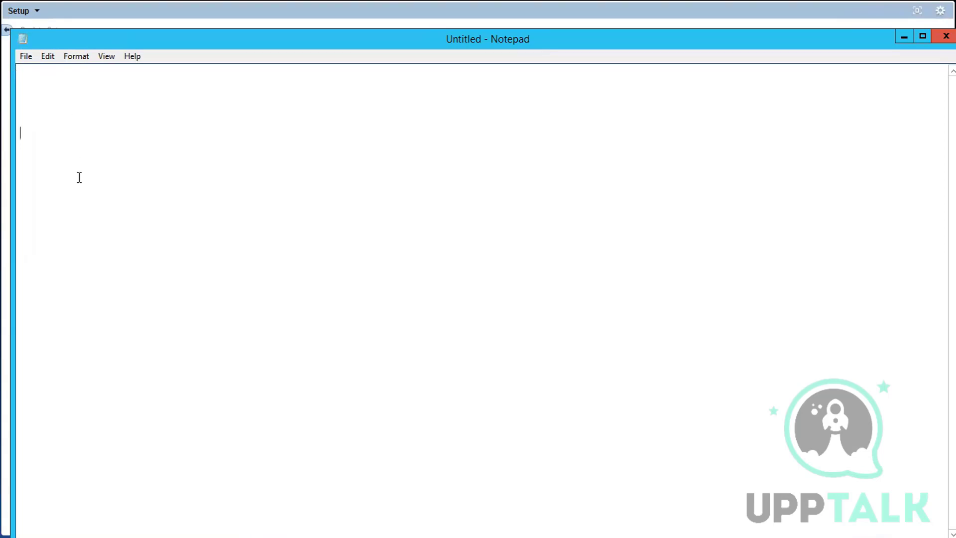
pyautogui.press('Return')
pyautogui.press('Return')
pyautogui.write('---------------------')
pyautogui.press('Return')
pyautogui.press('Return')
pyautogui.write('MUL')
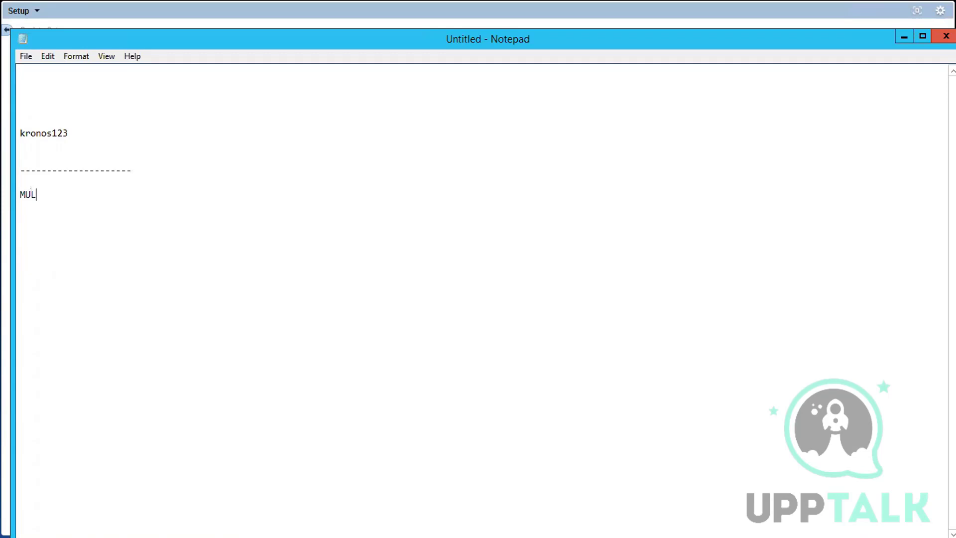
pyautogui.write('TIPLIER')
pyautogui.press('Return')
pyautogui.press('Return')
# Step: Under MULTIPLIER, add the example 'EMPLYOYEE QUALIFIES FOR 2HOURS FOR OVERTIME'
pyautogui.click(328, 19)
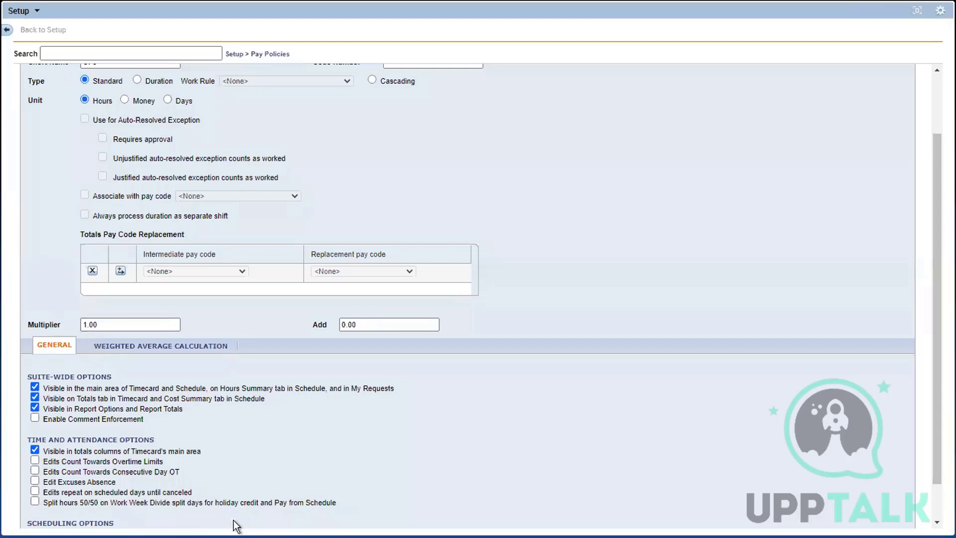
pyautogui.hotkey('alt', 'Tab')
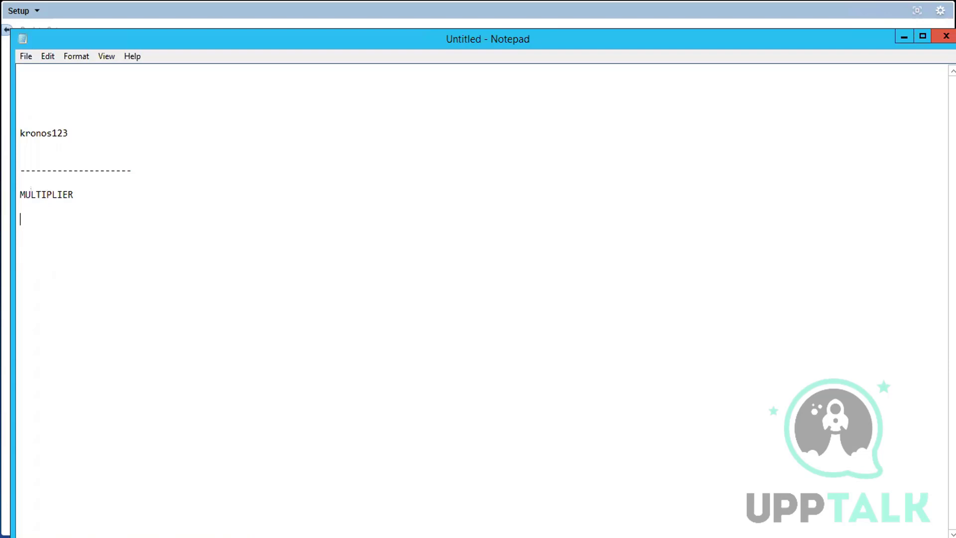
pyautogui.write('EMPLYEE')
pyautogui.press('BackSpace')
pyautogui.press('BackSpace')
pyautogui.write('OYEE QUALIFIES FOR')
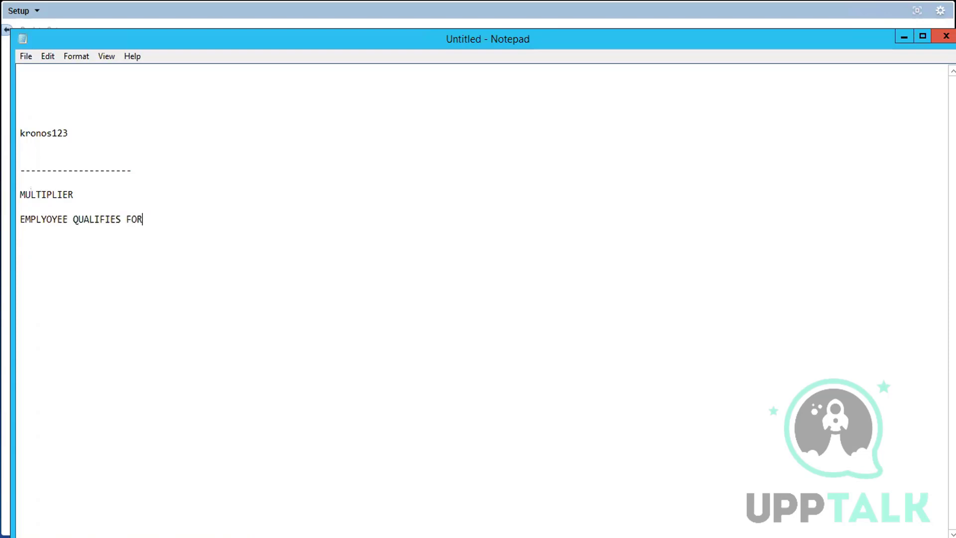
pyautogui.write(' 2HOURS FOR OVERTIME')
pyautogui.press('Return')
pyautogui.press('Return')
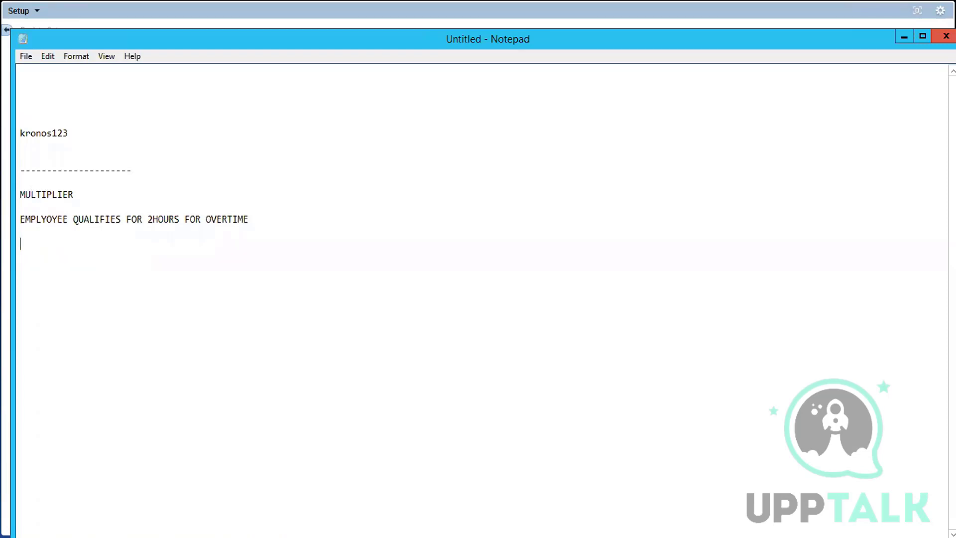
# Step: Write the base wage 20$, multiplier 1.50 and formula (BASEWAGE*MULTIPLIER)*#HOURSWORKED = (20*1.5)*2 = 60$
pyautogui.write('BASE WAGE ')
pyautogui.write('20')
pyautogui.write('$  ')
pyautogui.write('MU')
pyautogui.write('LTI')
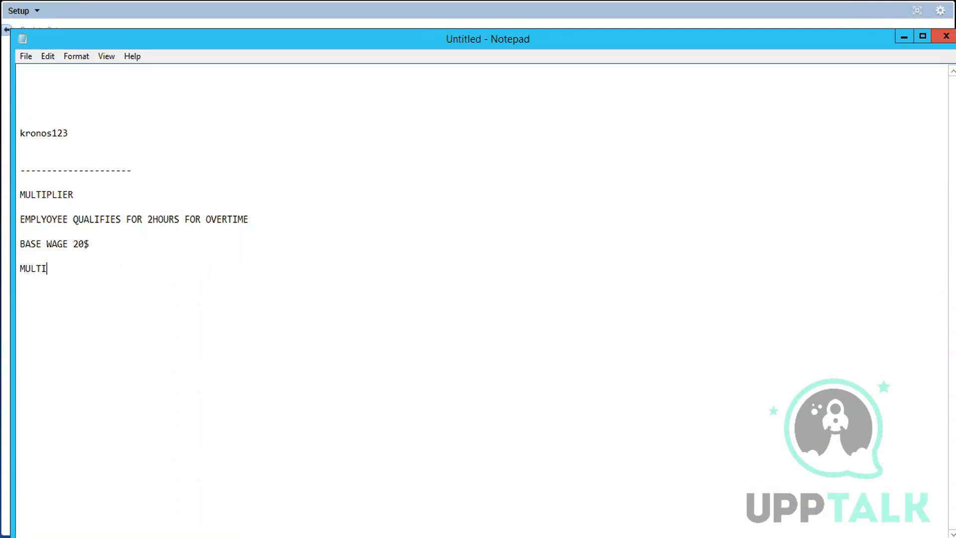
pyautogui.write('PLER - 1.50')
pyautogui.press('Return')
pyautogui.write('(BASEWAG')
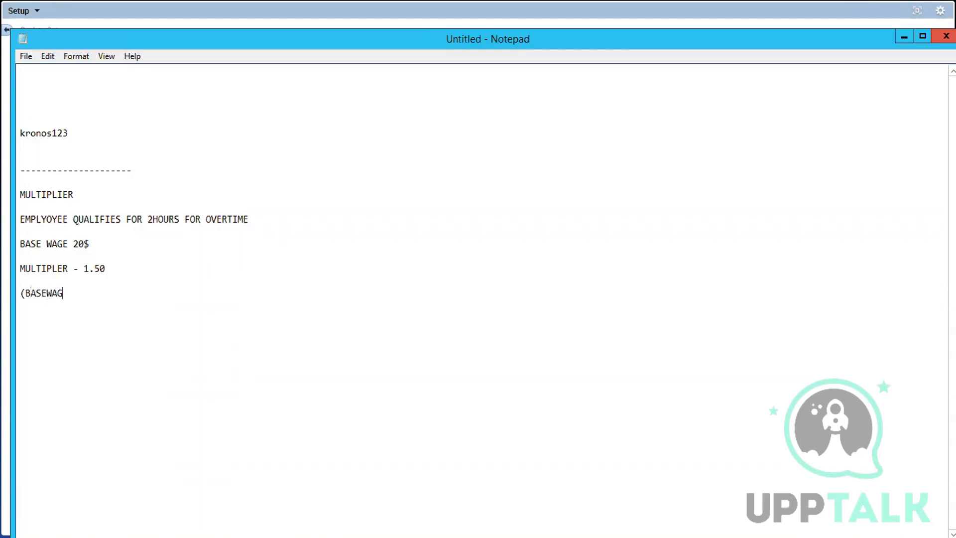
pyautogui.write('E*MULTIPLIER)')
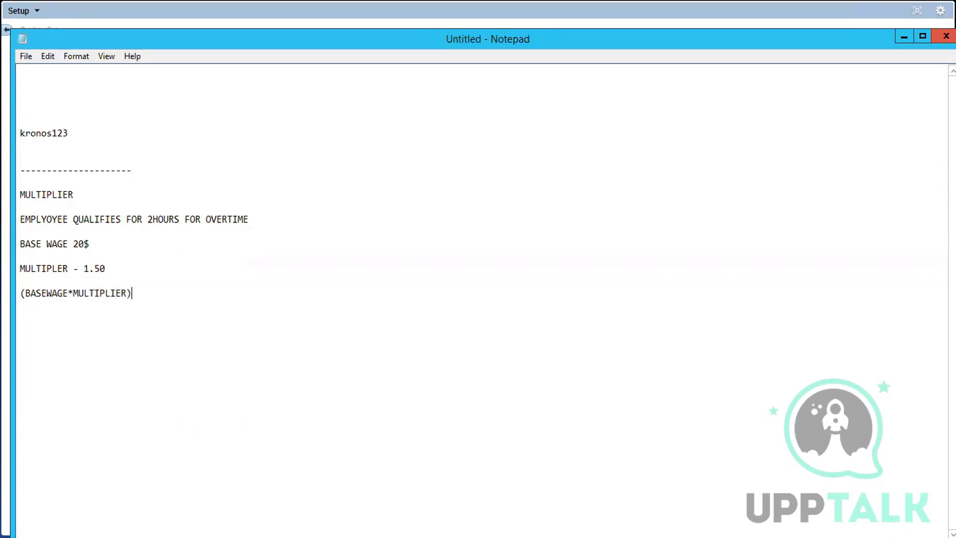
pyautogui.write('*#HOURSWORKED')
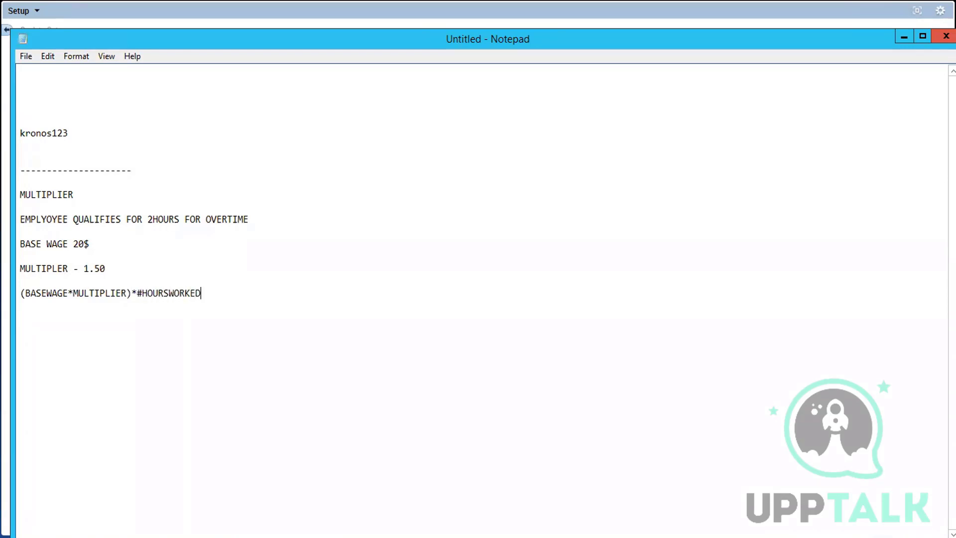
pyautogui.write(' = (20*1.50')
pyautogui.press('BackSpace')
pyautogui.write(')*2 = 60$')
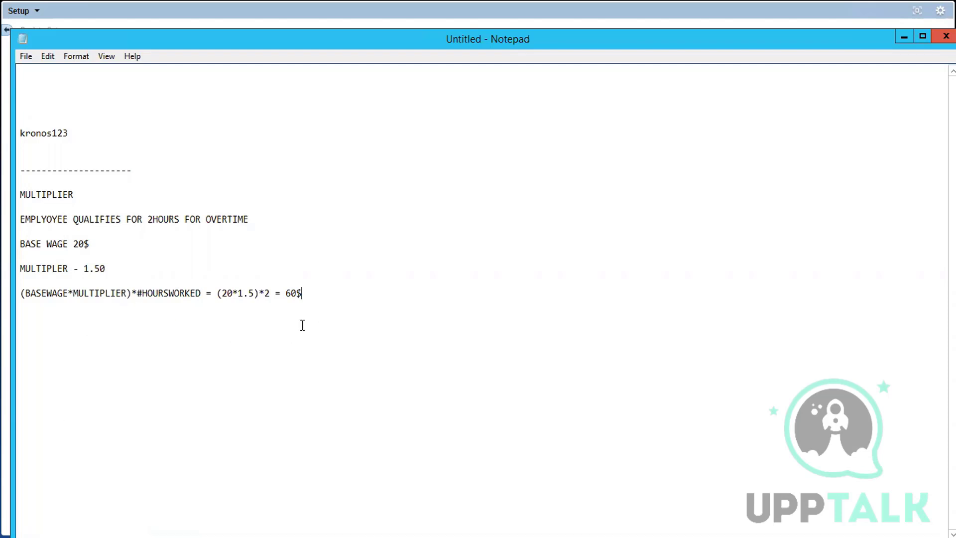
# Step: Add a dashed divider and an ADD heading, then minimize Notepad
pyautogui.press('Return')
pyautogui.write('-----------------------')
pyautogui.press('Return')
pyautogui.write('ADD')
pyautogui.click(903, 36)
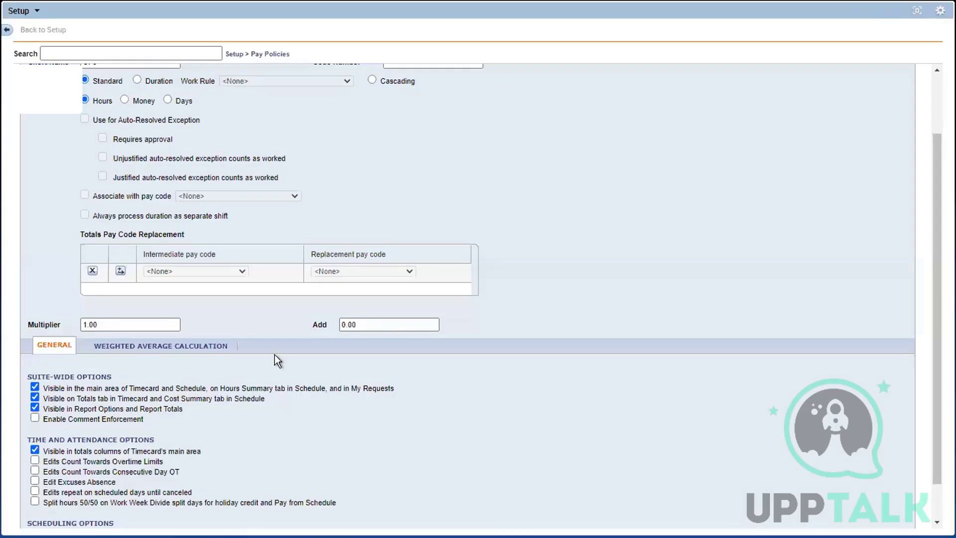
# Step: Under ADD, write 'EMPLOYEE QUALIFIES FOR HAZARD PAY FOR ENTIRE 8-HOUR SHIFT' and 'ADD VALUE 25$'
pyautogui.hotkey('alt', 'Tab')
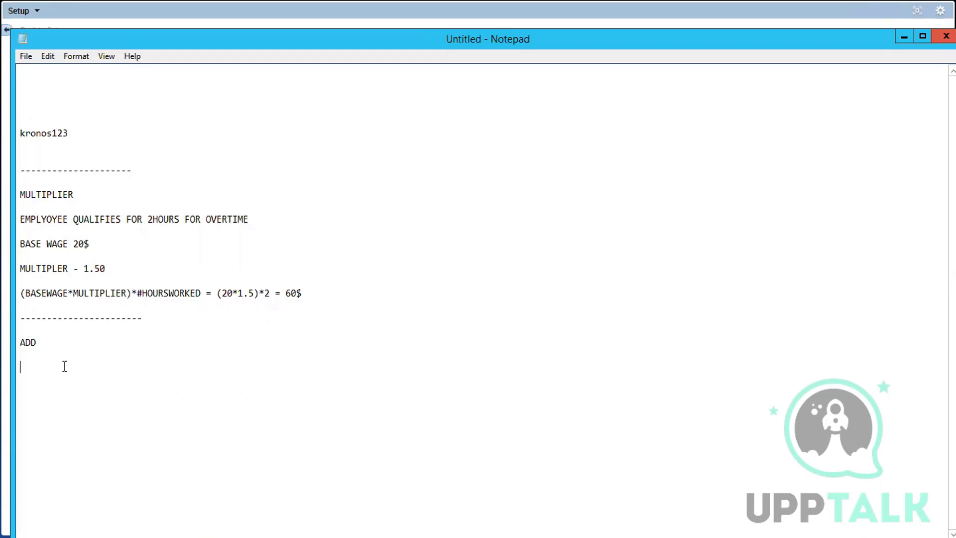
pyautogui.write('EMPLOYEE QUALIFIES FOR H')
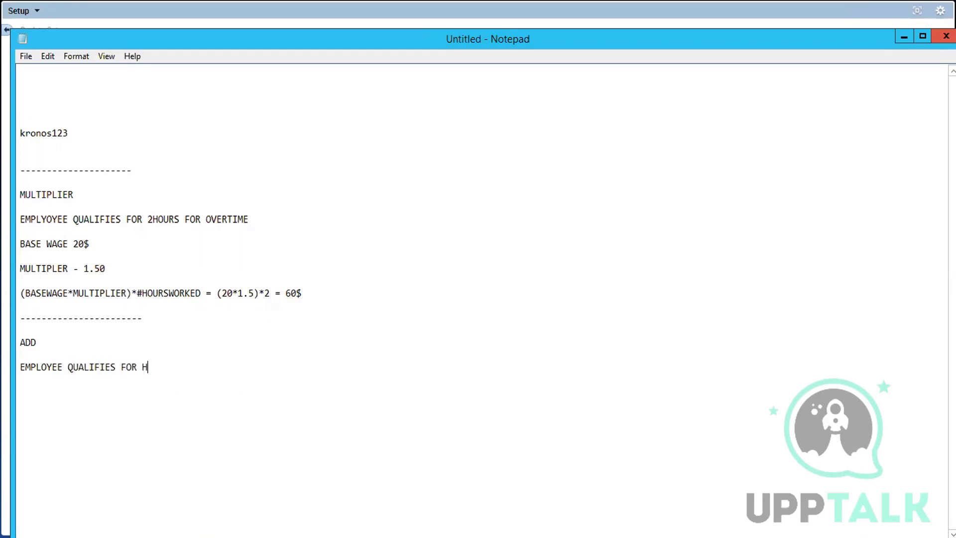
pyautogui.write('AZARD PAY FOR ENT')
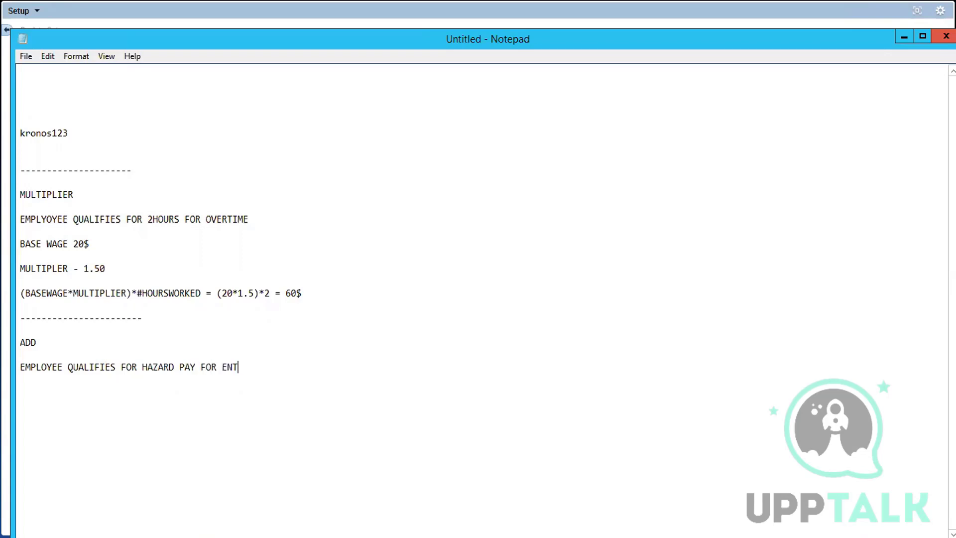
pyautogui.write('IRE 8-HOUR SHIFT')
pyautogui.press('BackSpace')
pyautogui.press('BackSpace')
pyautogui.write('IFT')
pyautogui.press('Return')
pyautogui.write('ADD VALUE 25')
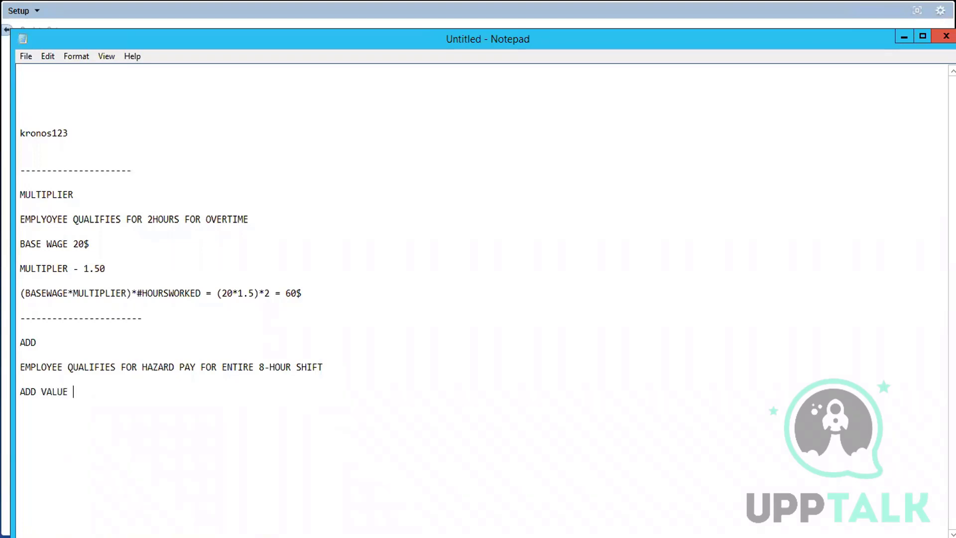
pyautogui.write('$')
# Step: Add the lines ADDVALUE*#HOURSWORKED = WAGES and 25$*8 = 200$, then minimize Notepad
pyautogui.write('ADD VALUE')
pyautogui.press('BackSpace')
pyautogui.press('BackSpace')
pyautogui.press('BackSpace')
pyautogui.press('BackSpace')
pyautogui.write('ALUE*#HOURSWORKE')
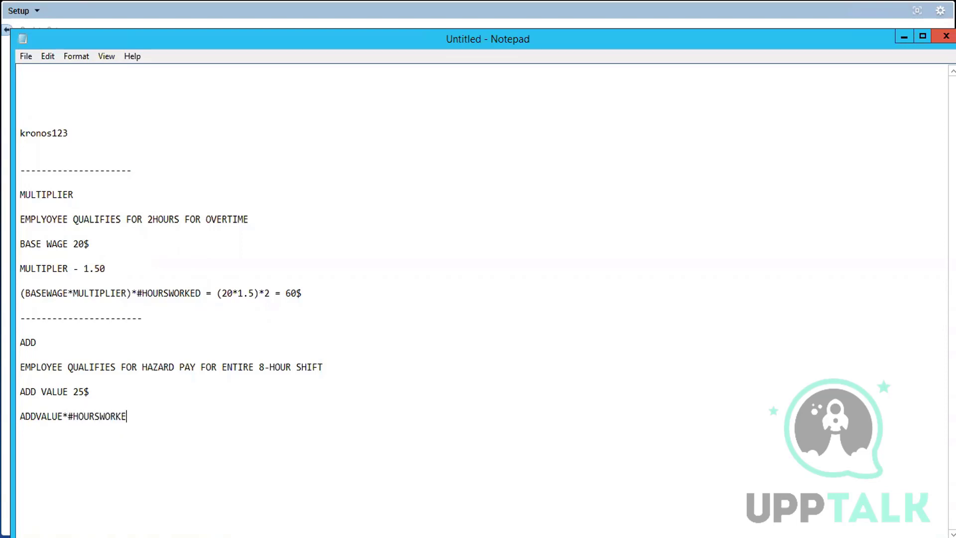
pyautogui.write('D = WAGES')
pyautogui.press('Return')
pyautogui.write('25$*8 = 200')
pyautogui.write('$')
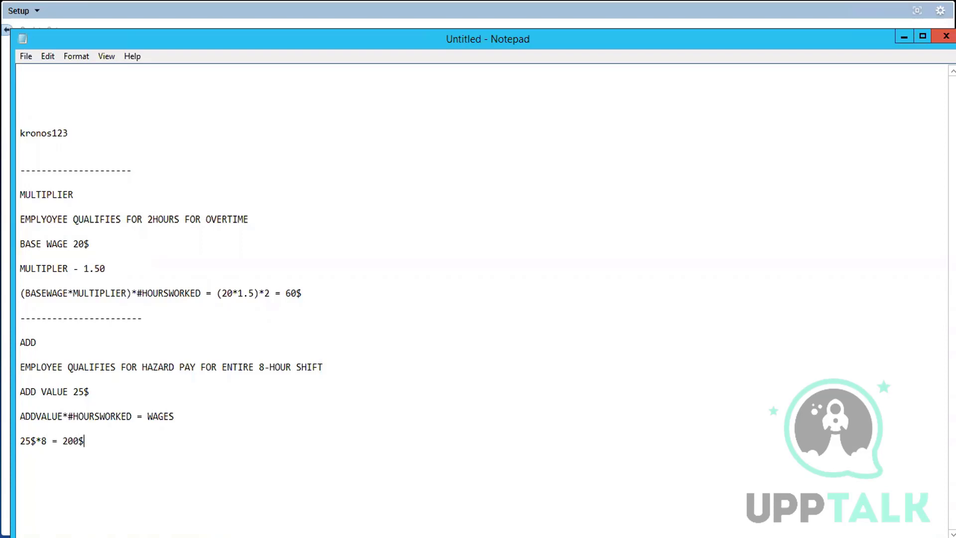
pyautogui.click(898, 36)
# Step: Return to the maximized Setup panel in Administration and save the CF5 Regular pay code
pyautogui.click(918, 11)
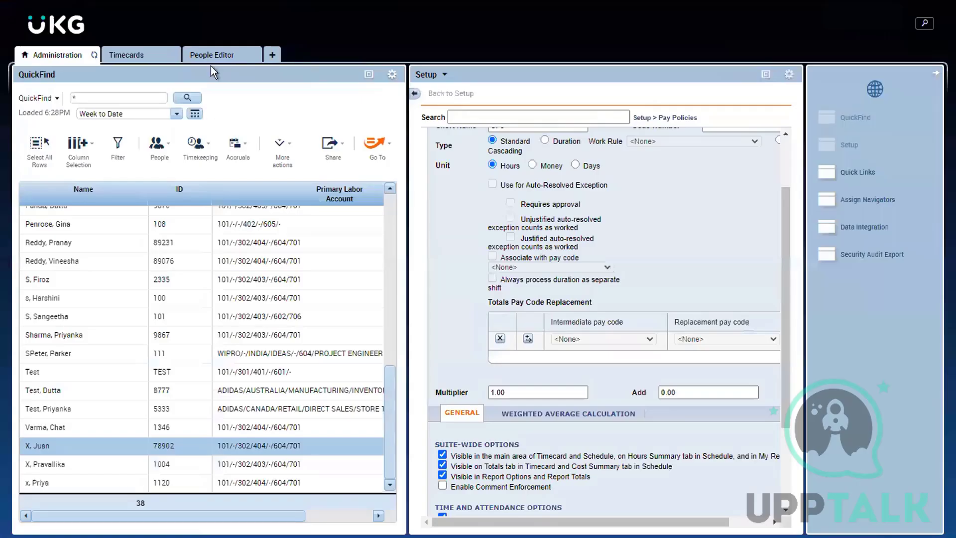
pyautogui.click(120, 55)
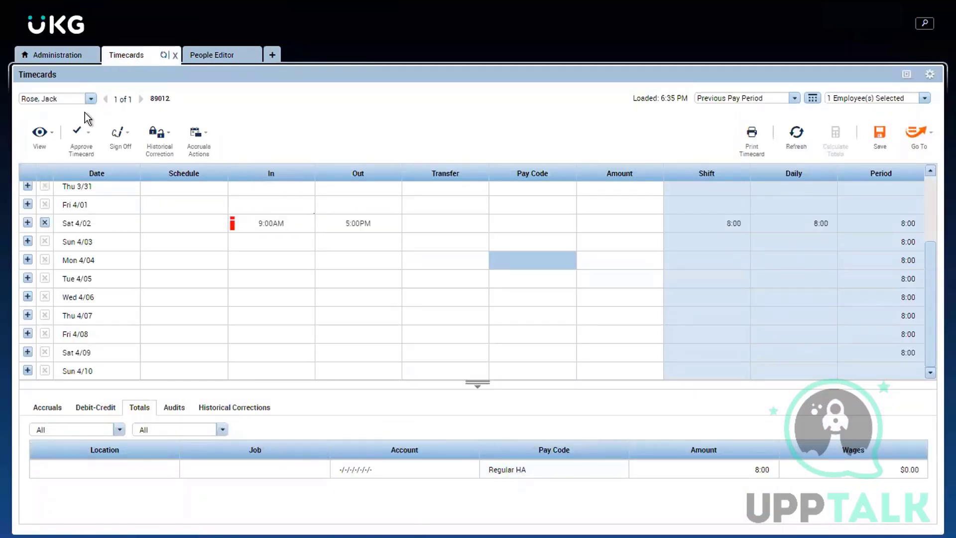
pyautogui.click(56, 59)
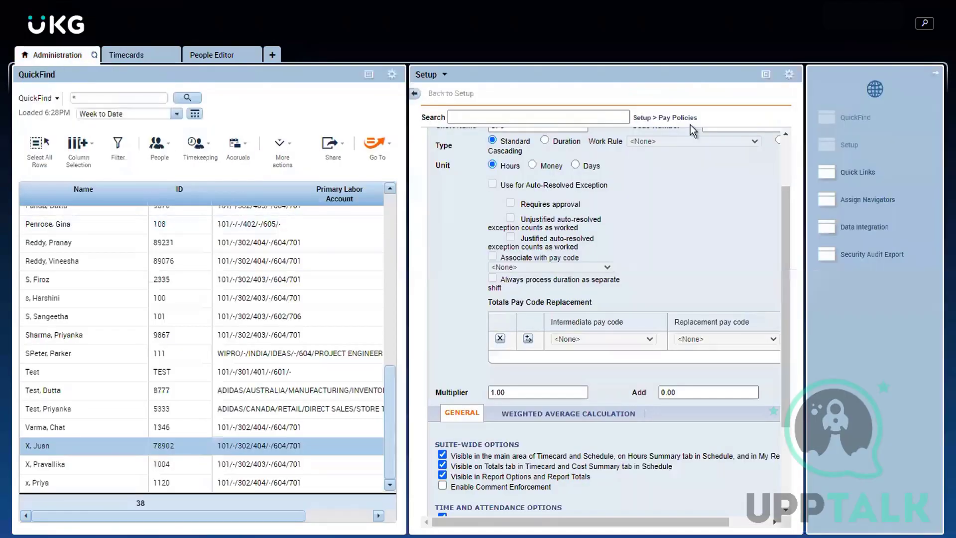
pyautogui.click(765, 77)
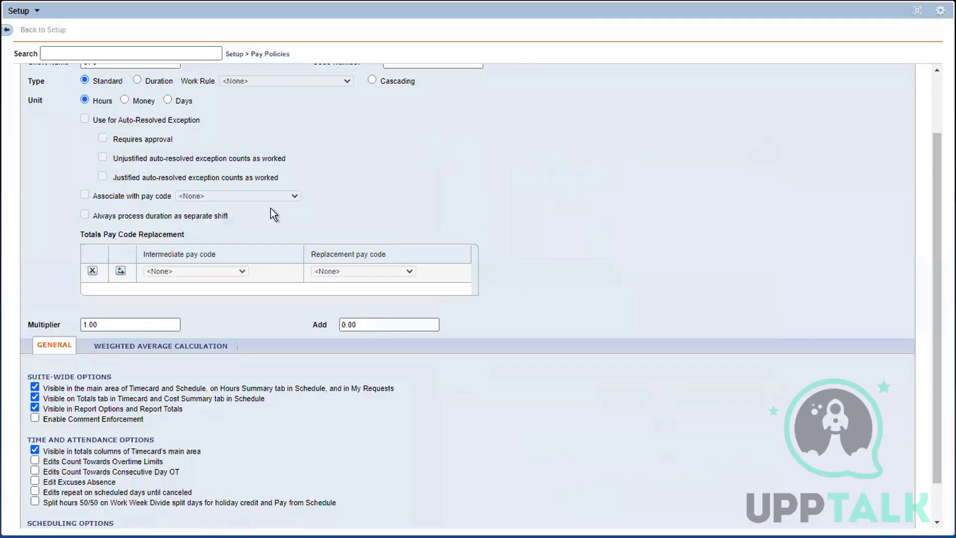
pyautogui.click(183, 95)
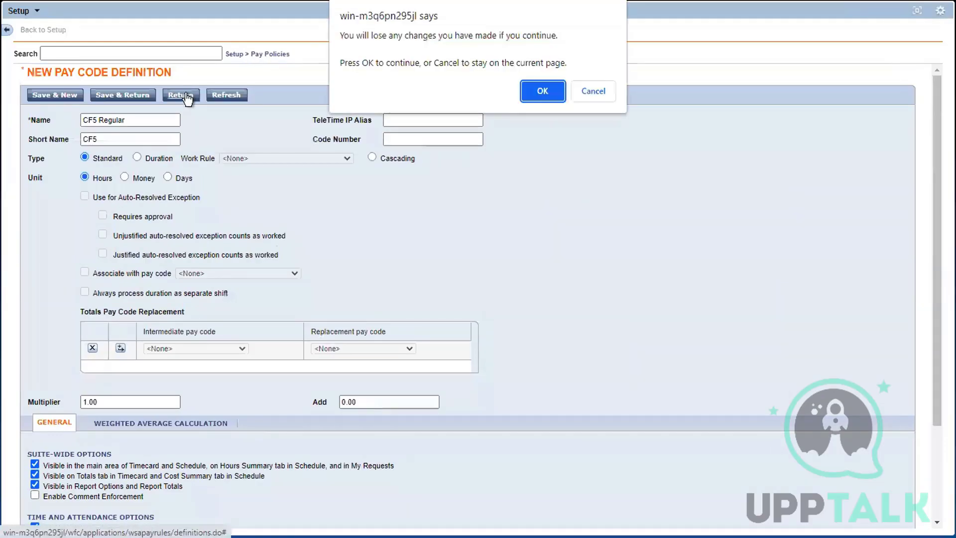
pyautogui.click(585, 95)
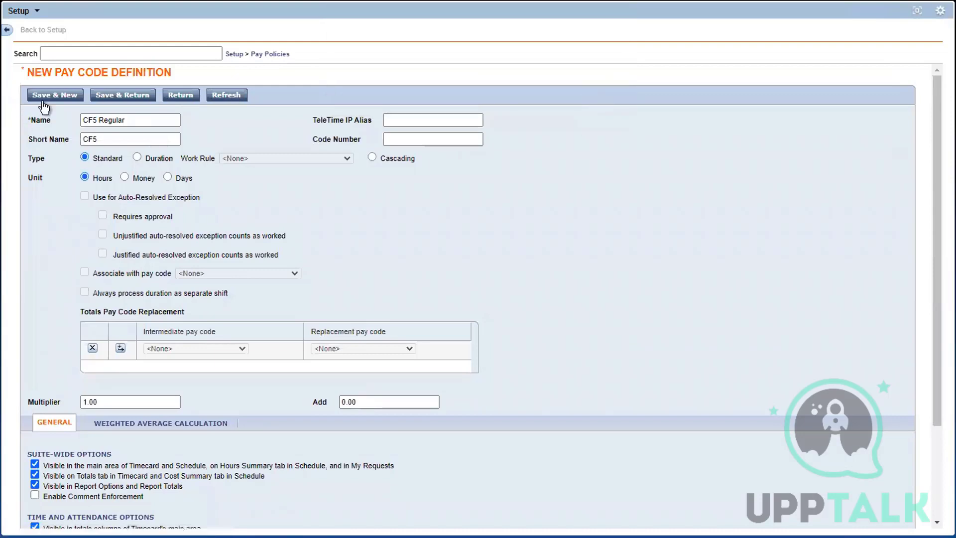
pyautogui.click(124, 97)
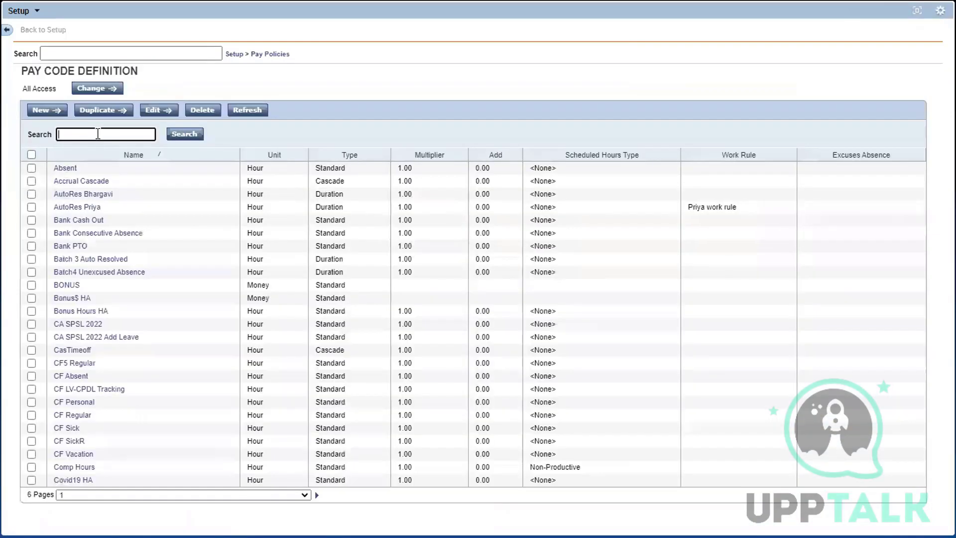
# Step: Filter pay codes by REGULA*, change Regular HA's multiplier to 1.50, save, and restore the panel
pyautogui.write('REGULA')
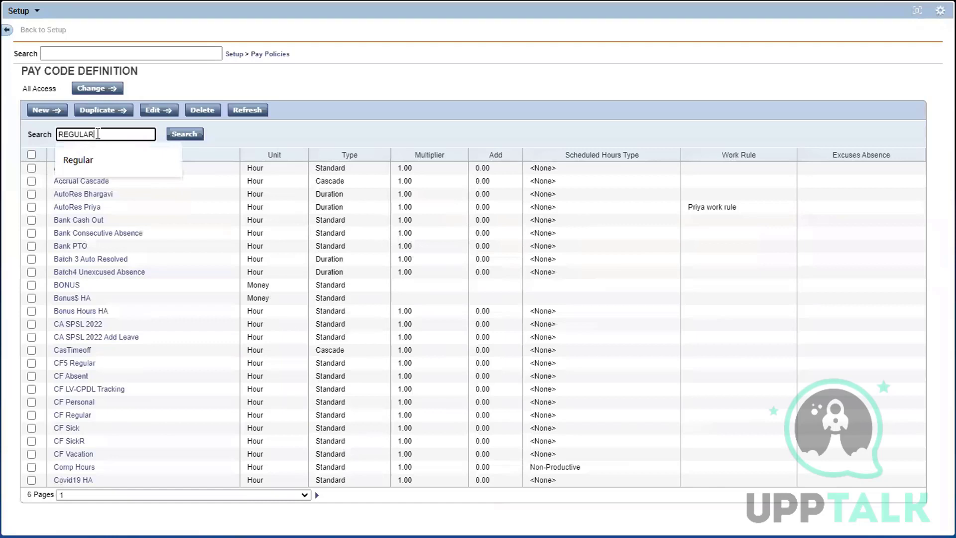
pyautogui.write('*')
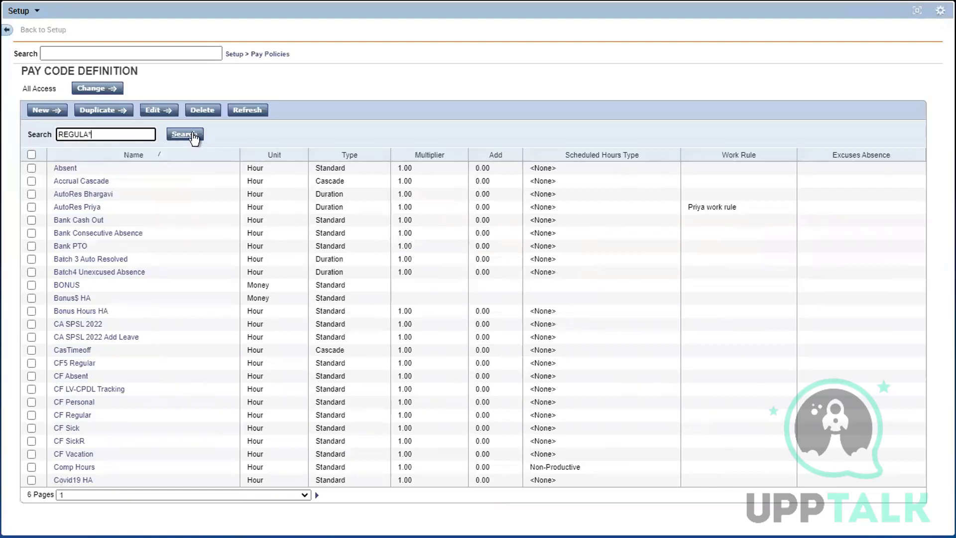
pyautogui.click(192, 132)
pyautogui.click(79, 205)
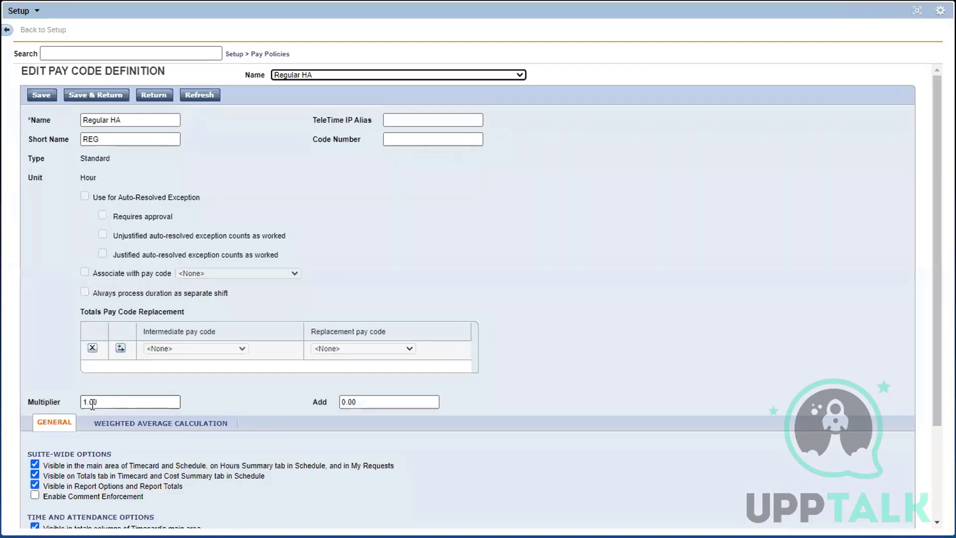
pyautogui.click(149, 404)
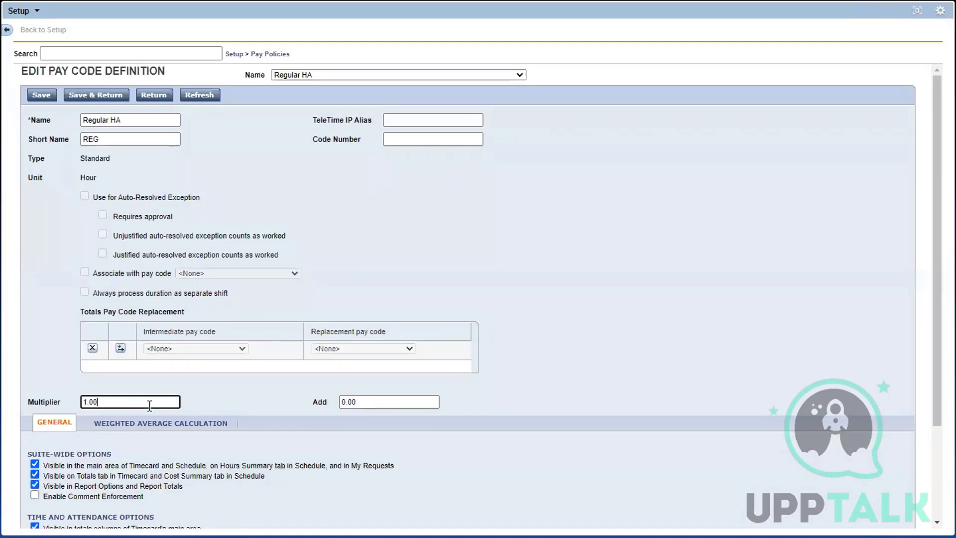
pyautogui.press('BackSpace')
pyautogui.press('BackSpace')
pyautogui.write('50')
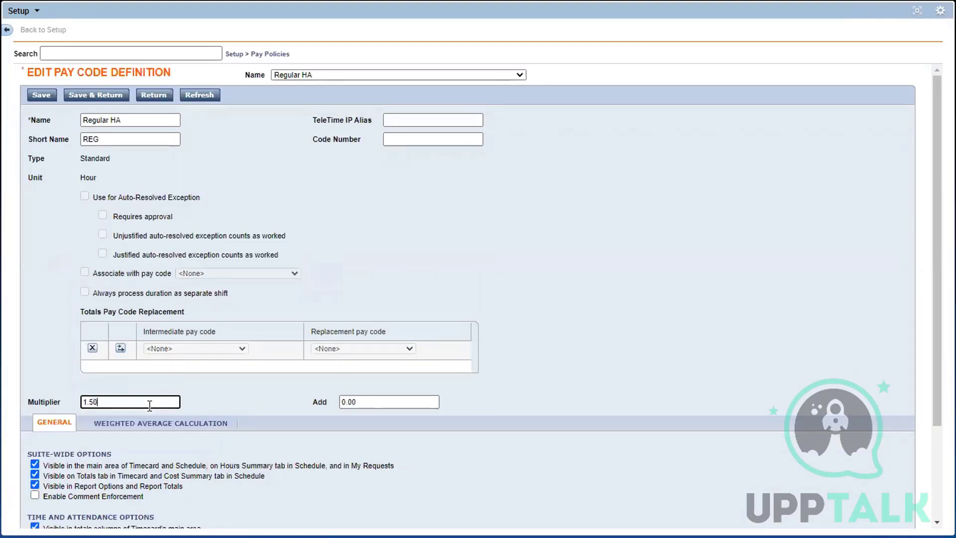
pyautogui.click(42, 94)
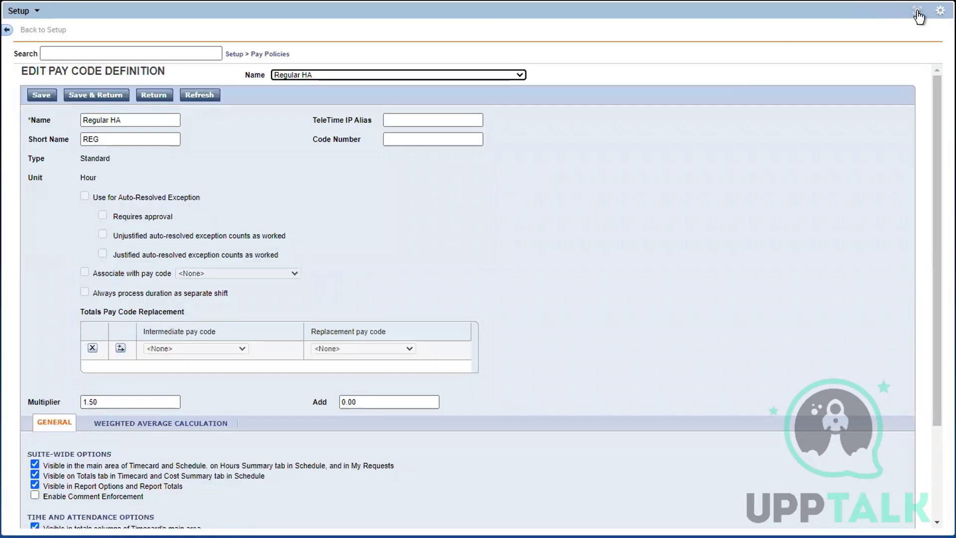
pyautogui.click(917, 12)
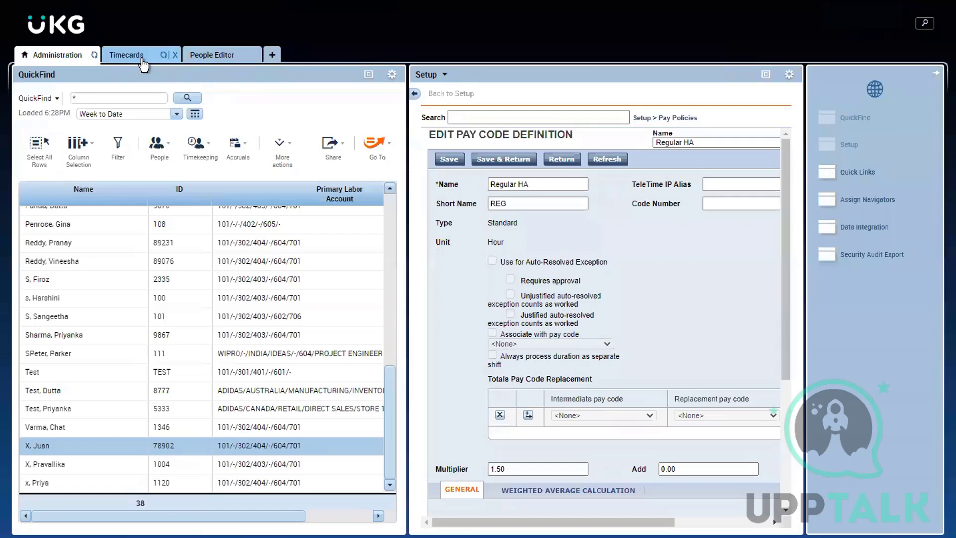
# Step: On the employee's timecard, set the Sat 4/02 out time to 11:00AM
pyautogui.click(143, 62)
pyautogui.click(336, 225)
pyautogui.click(337, 225)
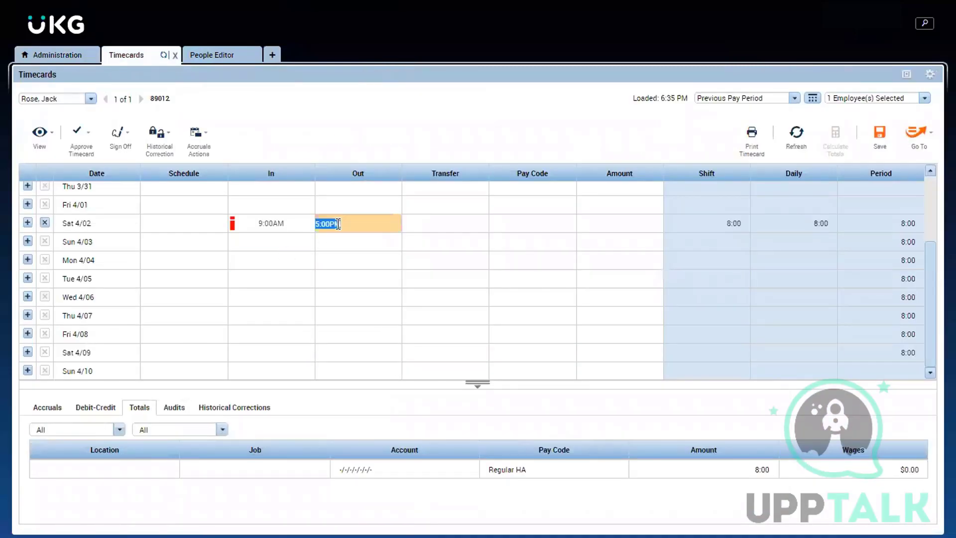
pyautogui.write('11.00p')
pyautogui.click(434, 229)
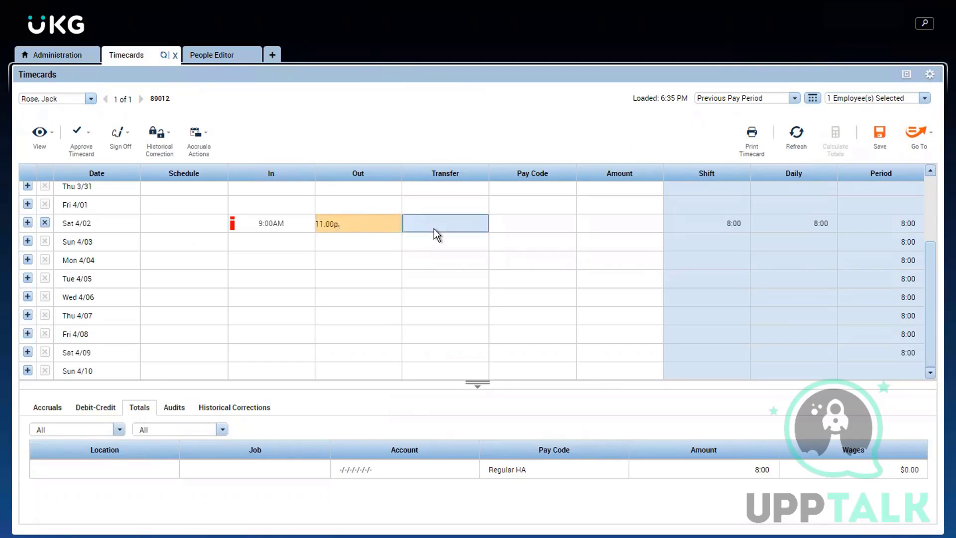
pyautogui.click(377, 229)
pyautogui.click(366, 223)
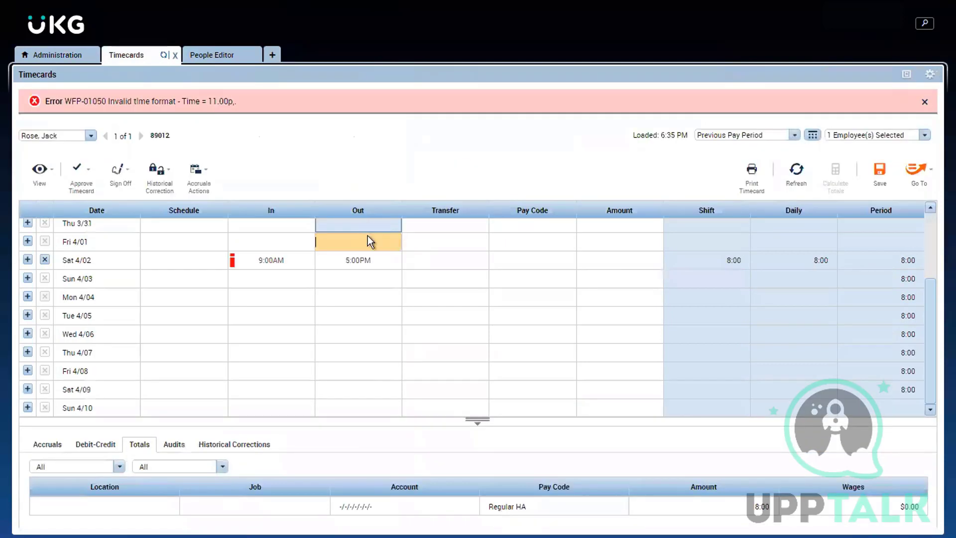
pyautogui.click(368, 260)
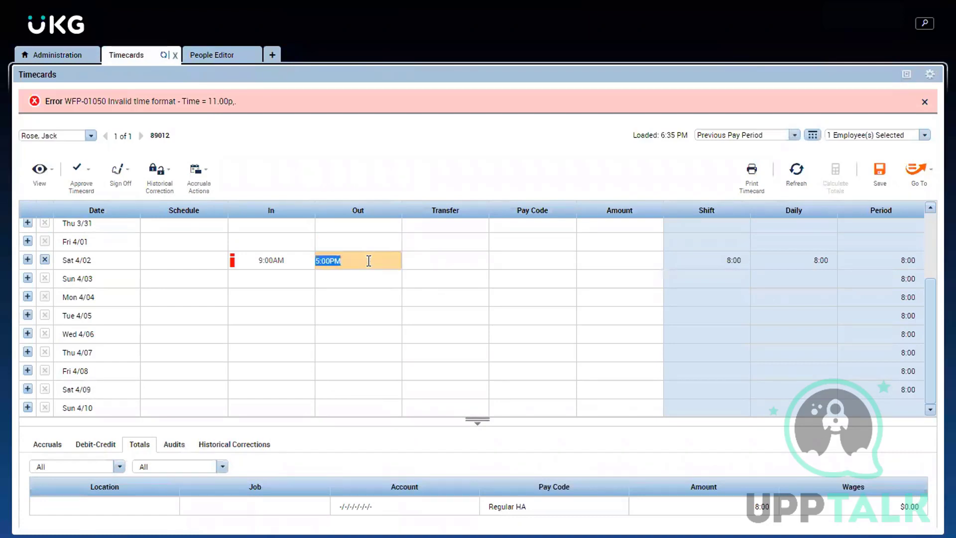
pyautogui.write('11pm')
pyautogui.write('am')
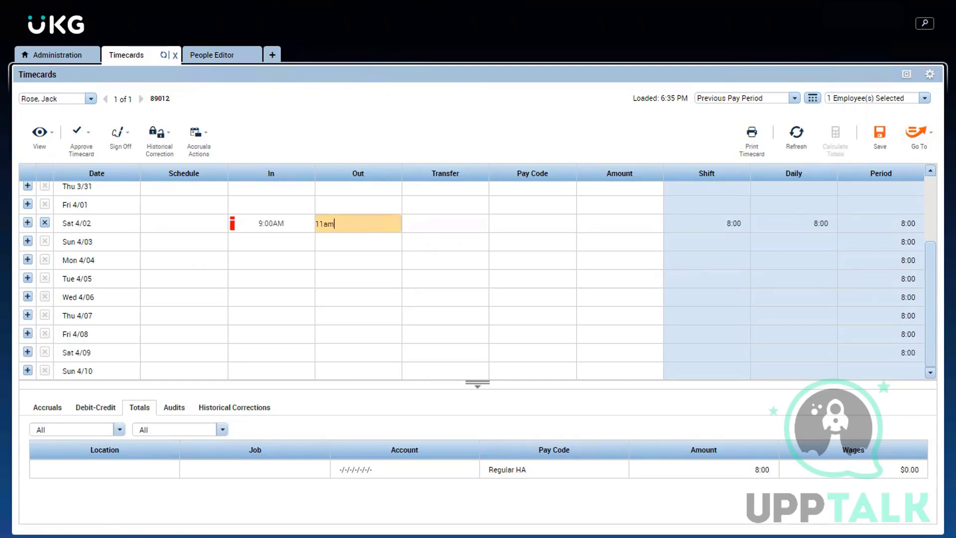
pyautogui.click(459, 230)
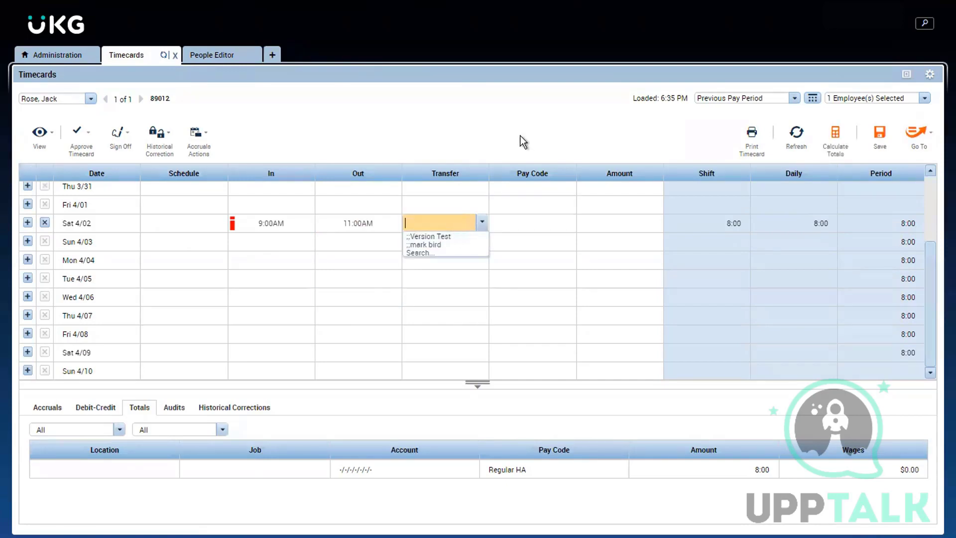
# Step: Recalculate totals to 2:00 Regular HA hours and save the timecard
pyautogui.click(536, 143)
pyautogui.click(832, 140)
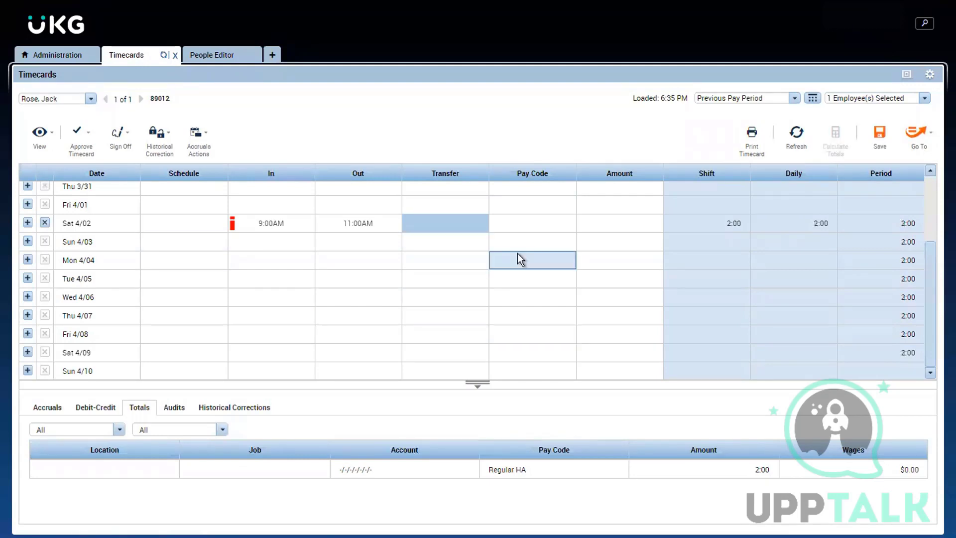
pyautogui.click(872, 133)
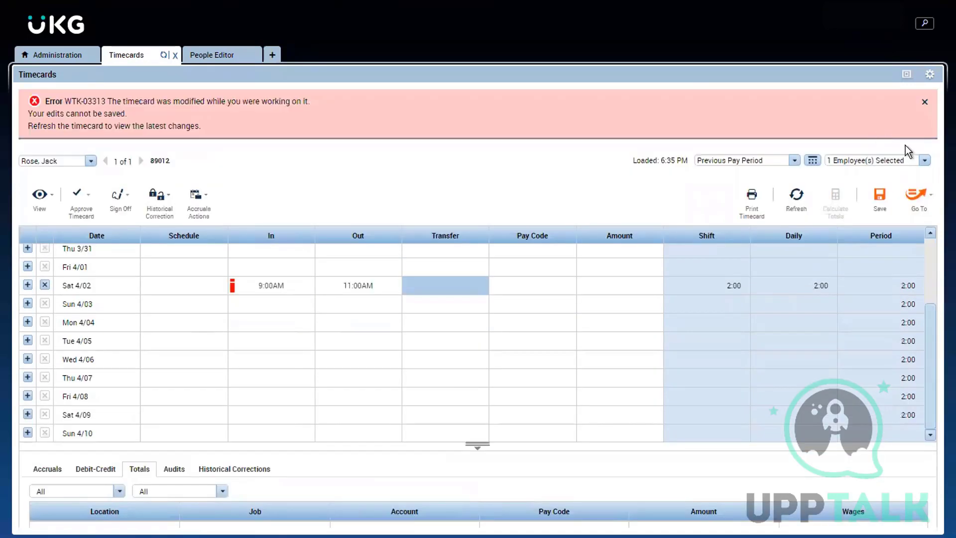
pyautogui.click(880, 195)
# Step: Open this employee in People Editor
pyautogui.click(919, 197)
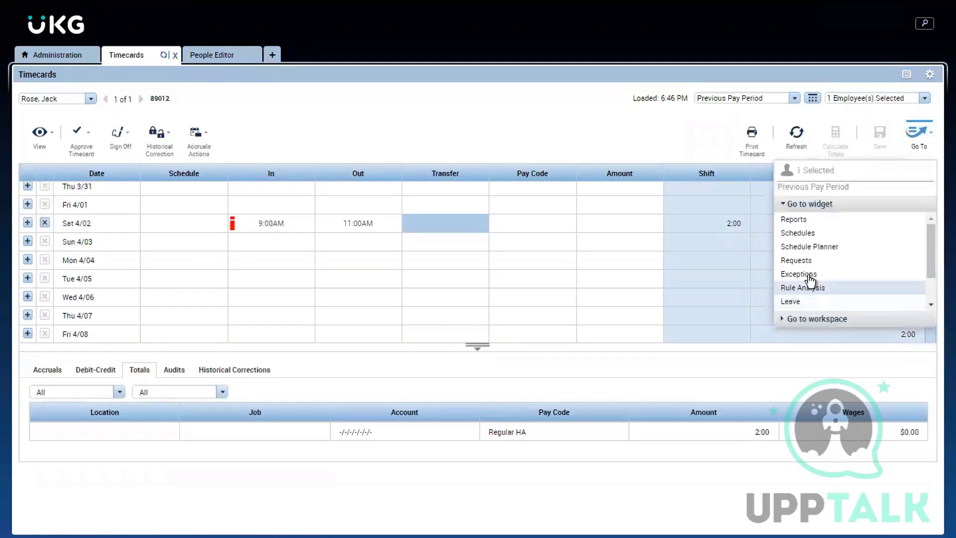
pyautogui.scroll(-1, 811, 278)
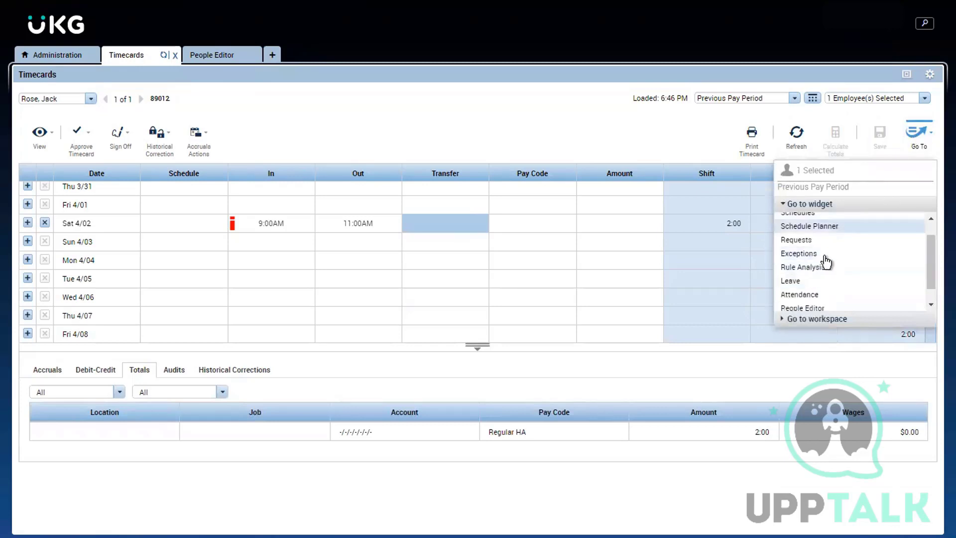
pyautogui.scroll(-1, 826, 258)
pyautogui.click(818, 293)
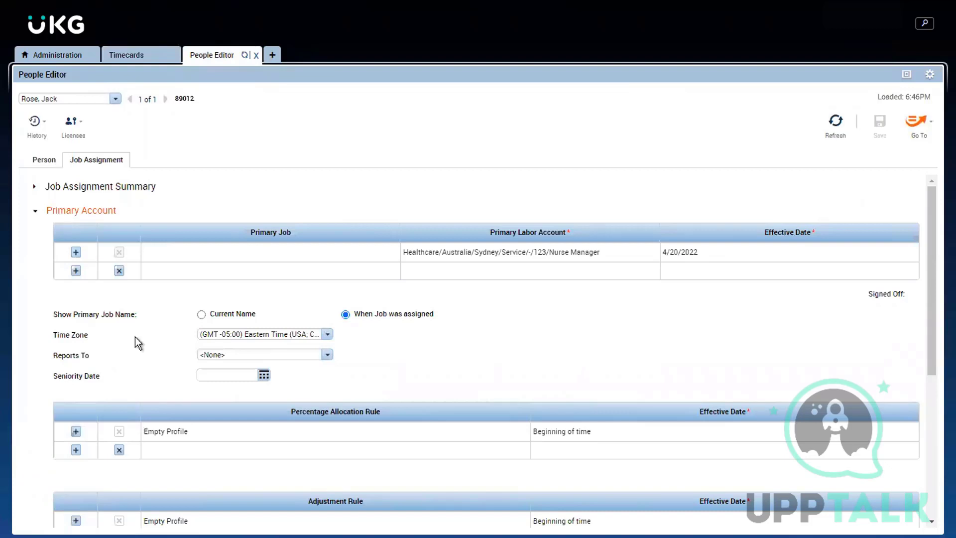
# Step: Under Timekeeper, add a base wage of 20.00 effective 4/03/2022 and save it
pyautogui.scroll(-5, 135, 343)
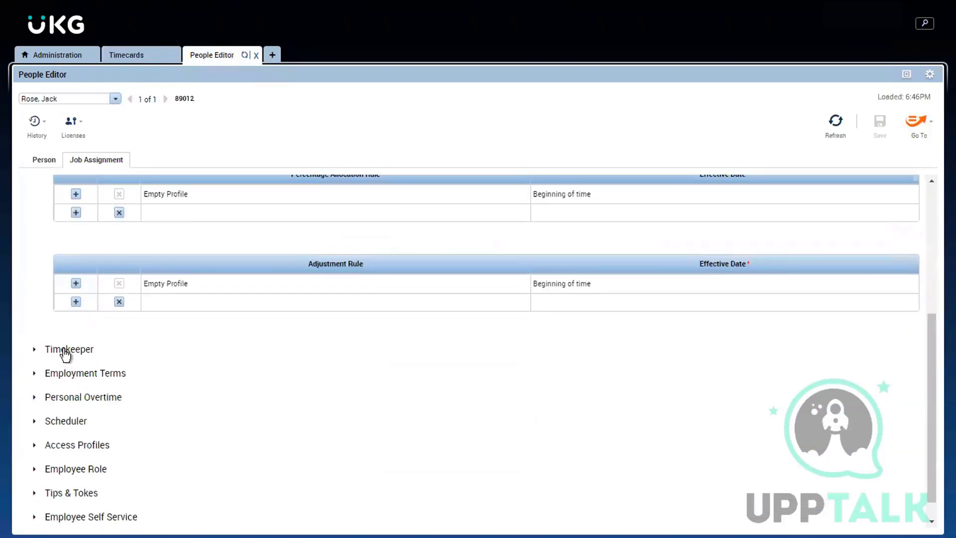
pyautogui.click(65, 350)
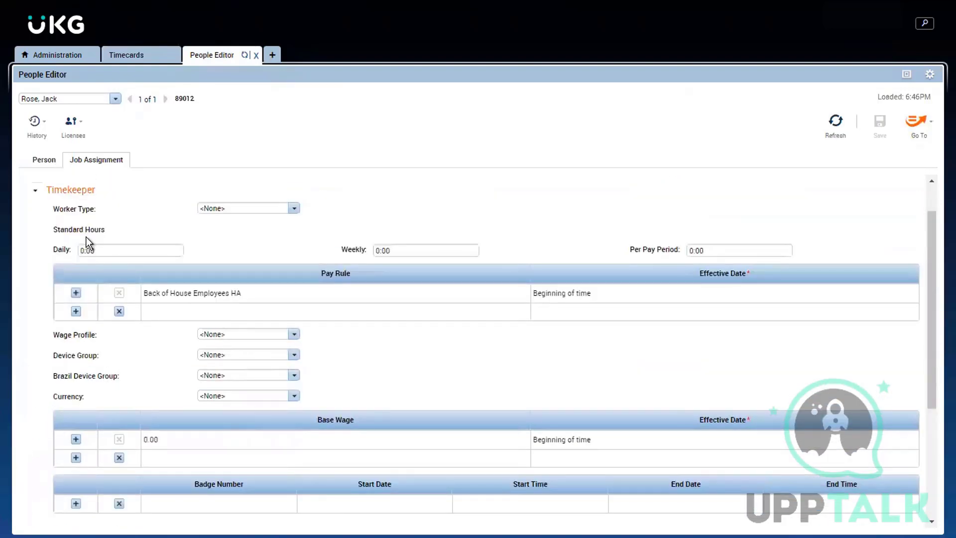
pyautogui.click(282, 438)
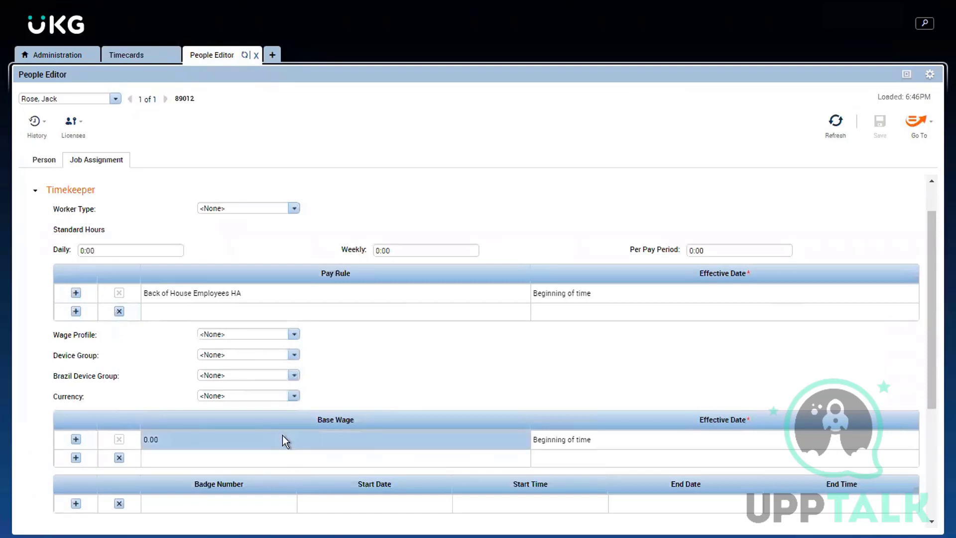
pyautogui.click(269, 456)
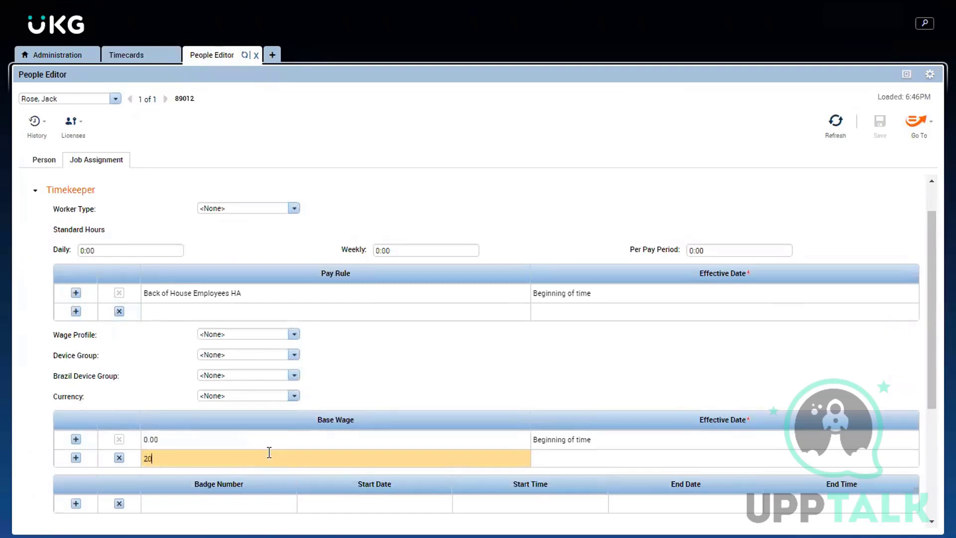
pyautogui.click(549, 343)
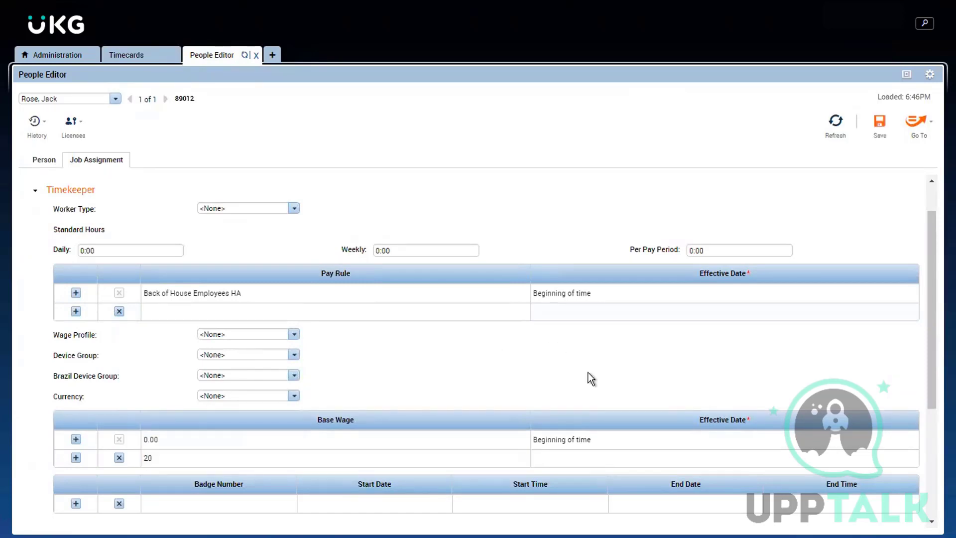
pyautogui.click(581, 458)
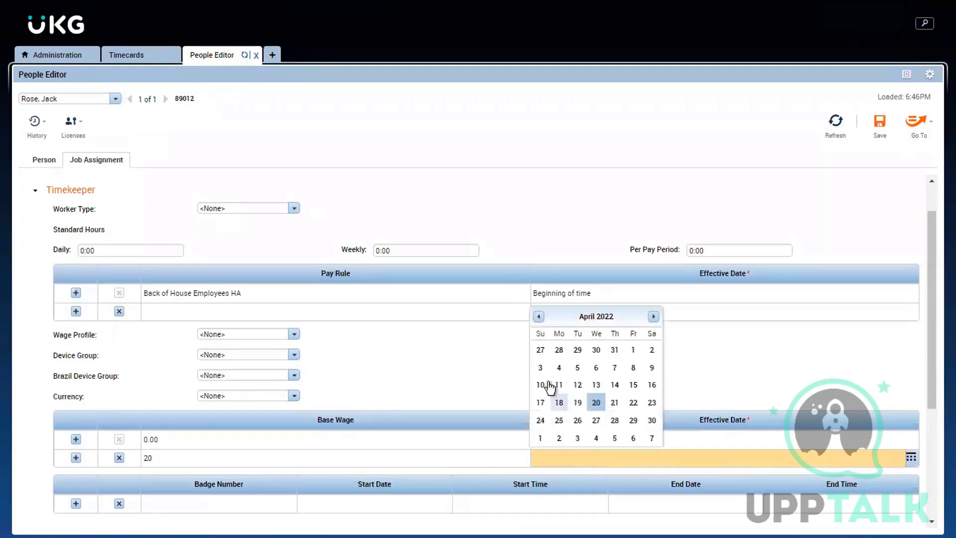
pyautogui.click(541, 368)
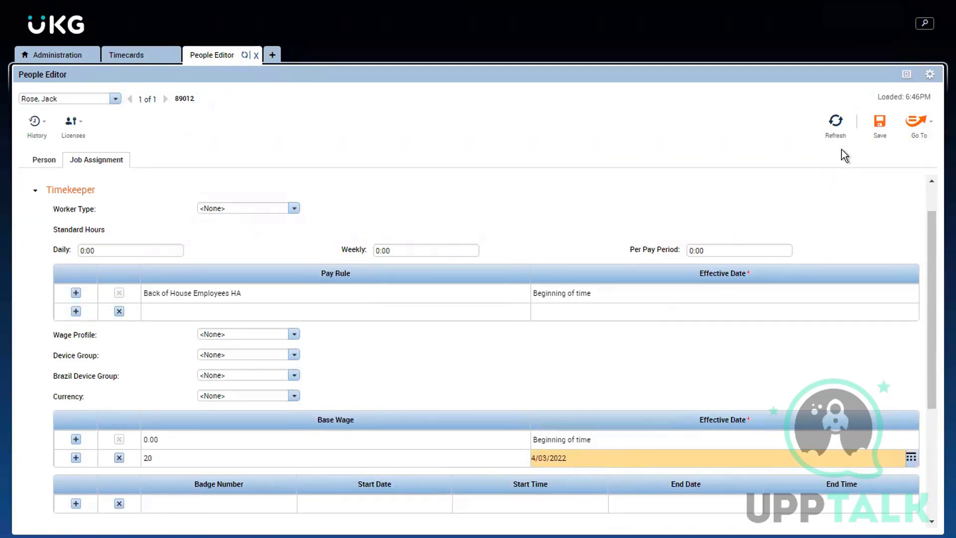
pyautogui.click(880, 127)
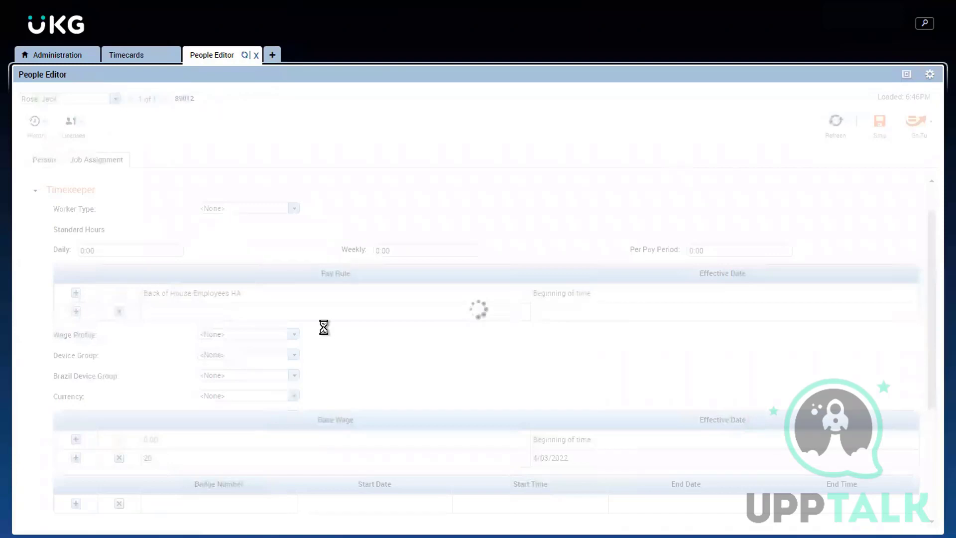
pyautogui.click(122, 56)
# Step: Change the Sat 4/02 out time to 10:00AM
pyautogui.click(364, 217)
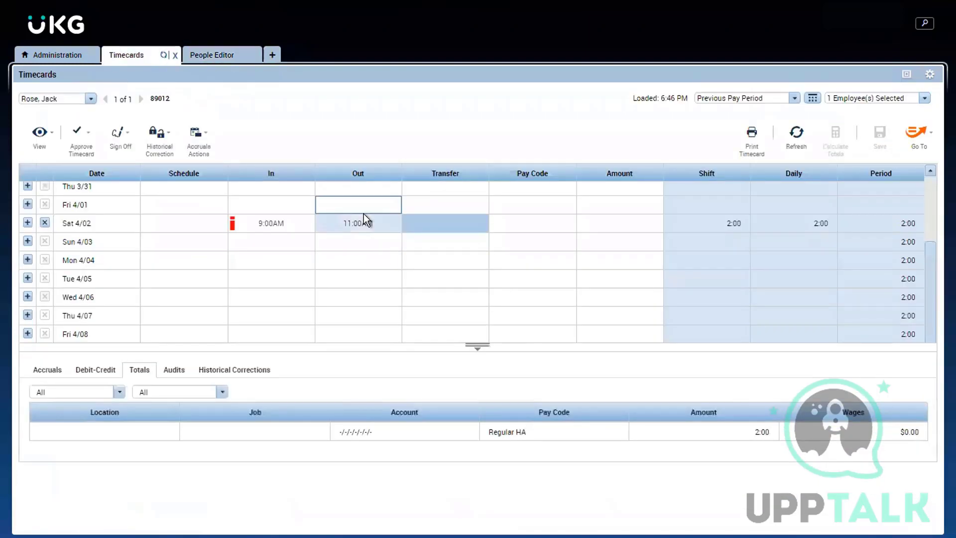
pyautogui.click(365, 218)
pyautogui.click(364, 220)
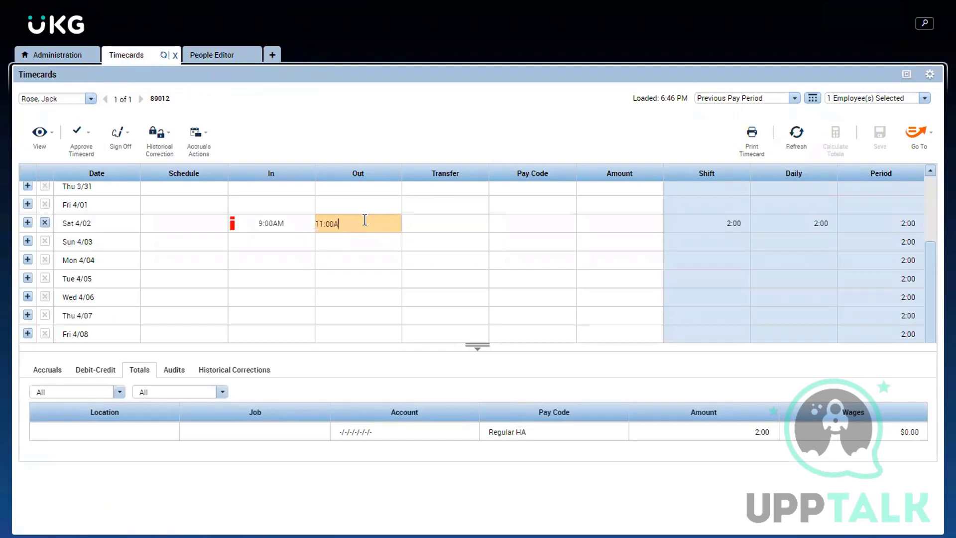
pyautogui.press('BackSpace')
pyautogui.press('BackSpace')
pyautogui.press('BackSpace')
pyautogui.press('BackSpace')
pyautogui.write('0a')
pyautogui.click(451, 256)
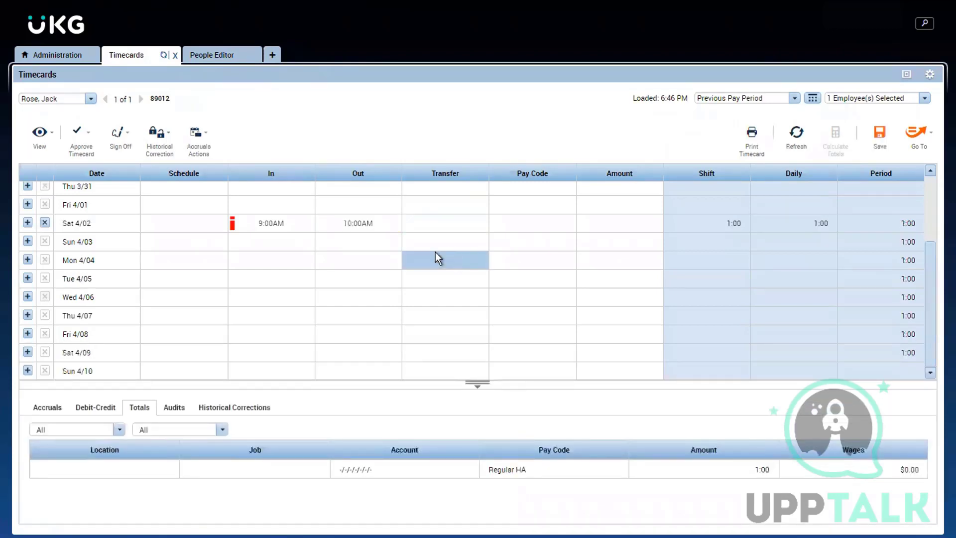
# Step: Save the timecard, dismiss the modification error, and refresh the workspace with F5
pyautogui.click(879, 133)
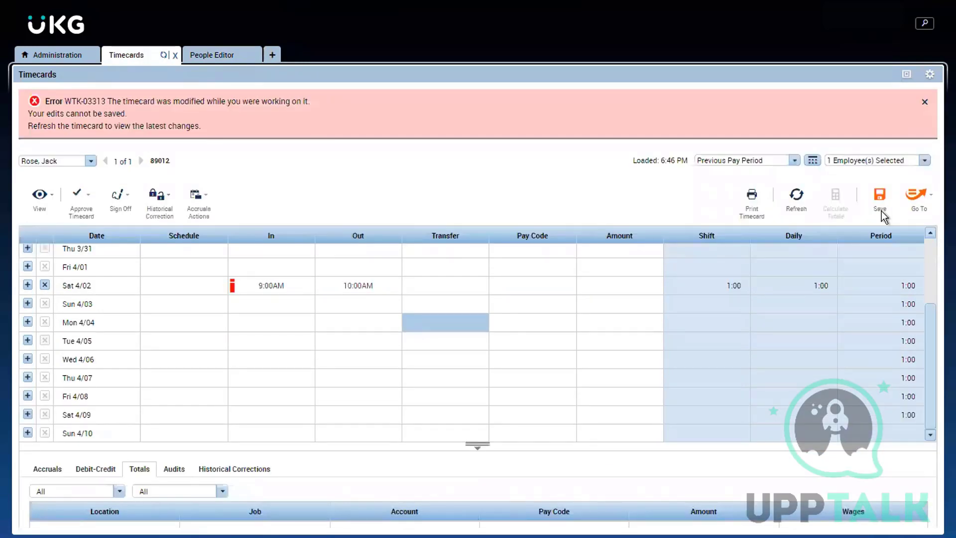
pyautogui.click(879, 195)
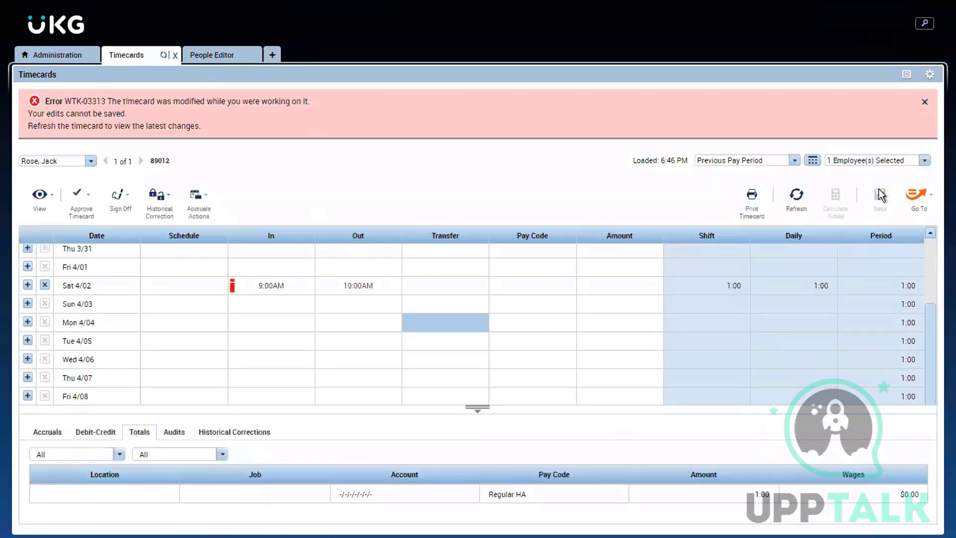
pyautogui.click(390, 275)
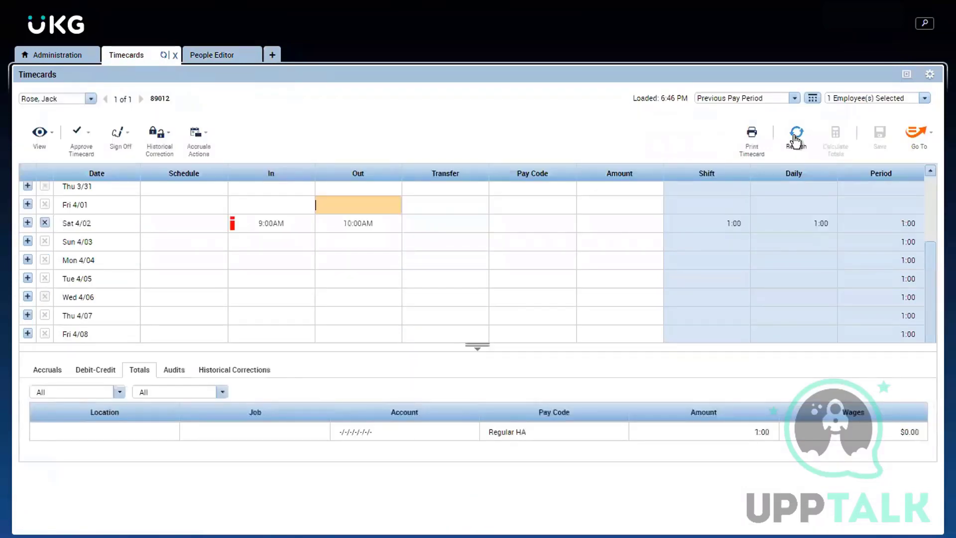
pyautogui.click(796, 138)
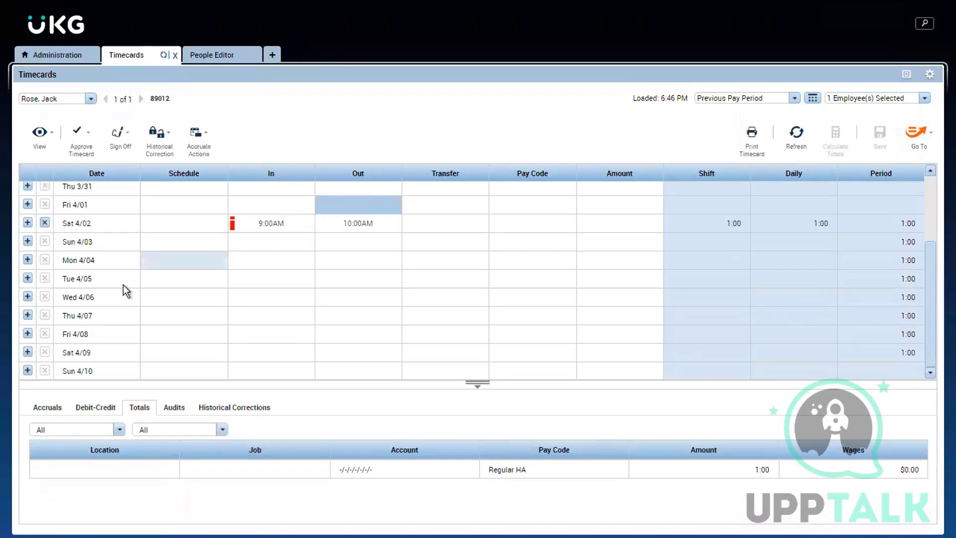
pyautogui.click(319, 227)
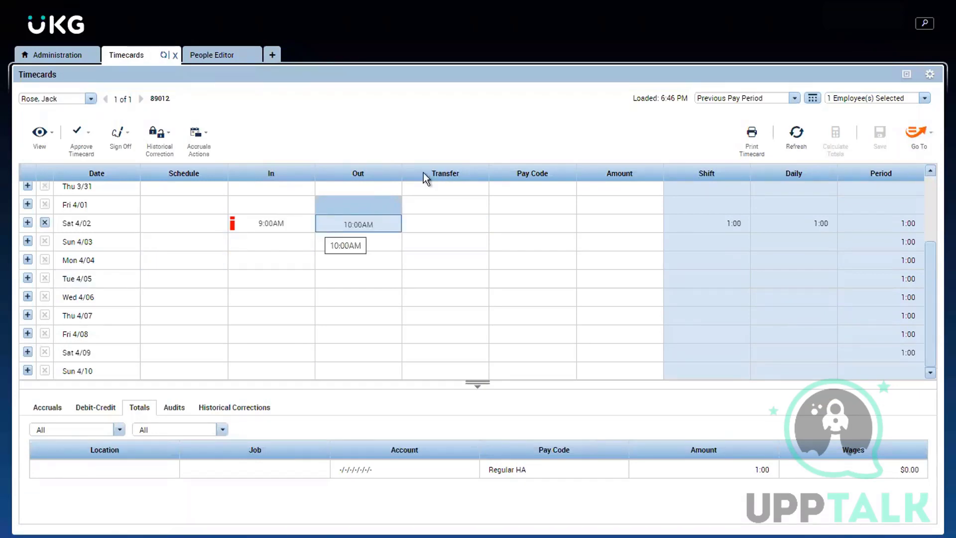
pyautogui.press('F5')
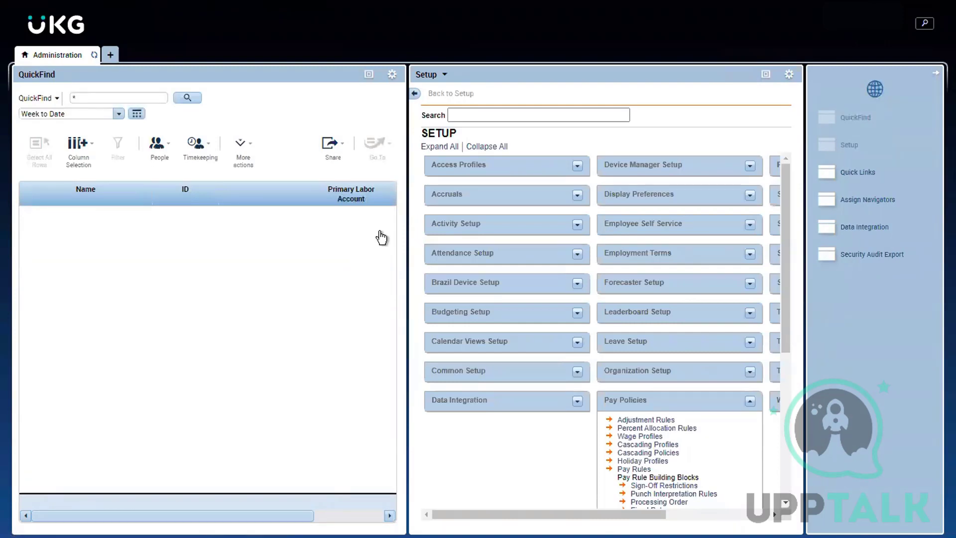
# Step: List all employees in QuickFind and open the chosen employee's Timecards for Sat 4/16–Thu 4/21
pyautogui.click(751, 401)
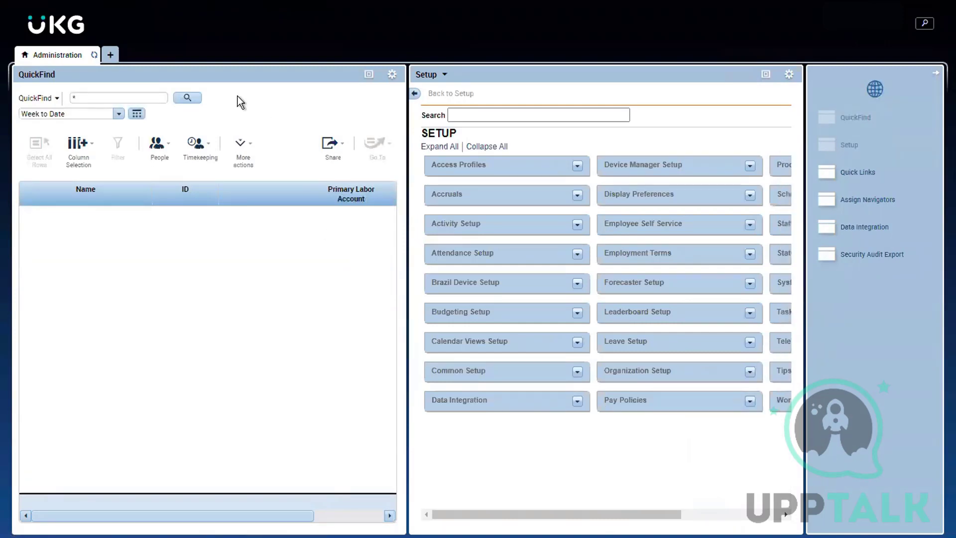
pyautogui.click(196, 99)
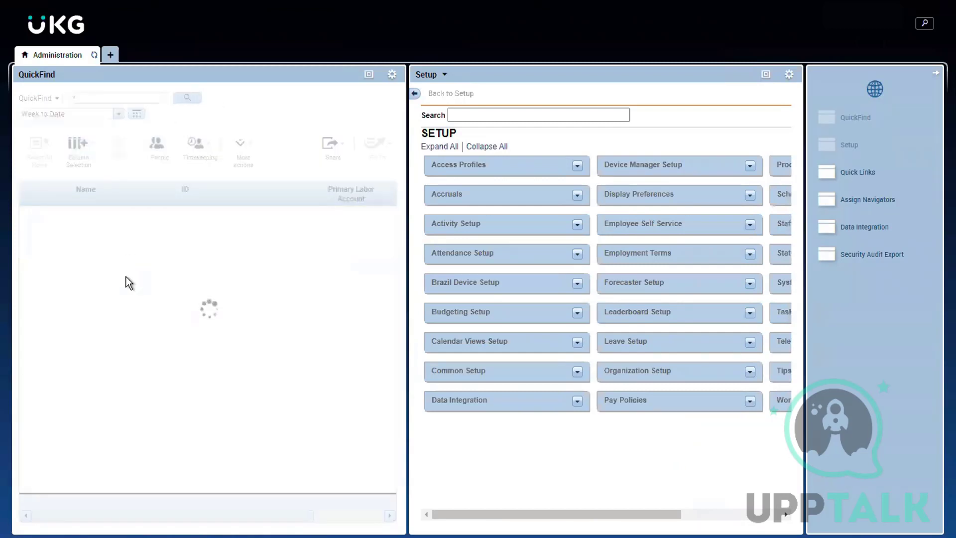
pyautogui.scroll(-4, 128, 283)
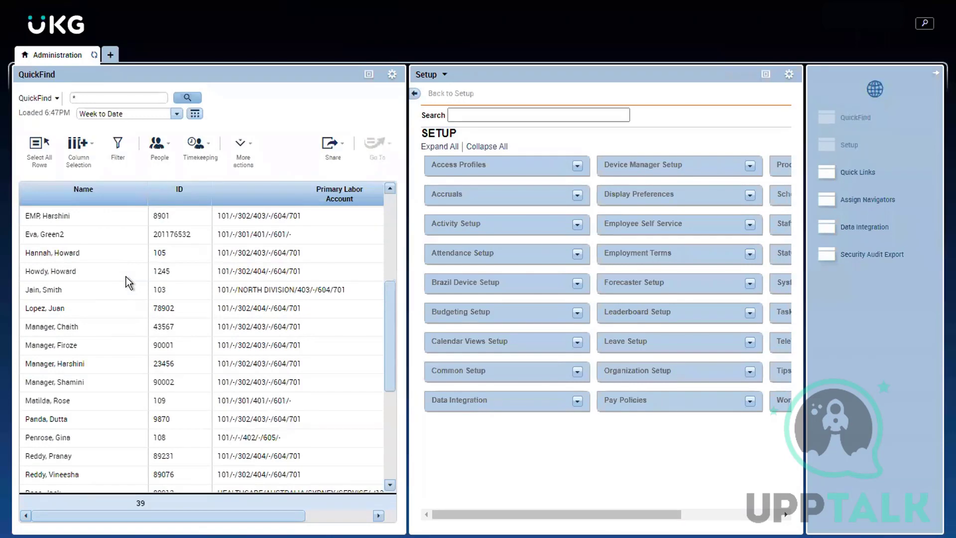
pyautogui.scroll(-4, 128, 282)
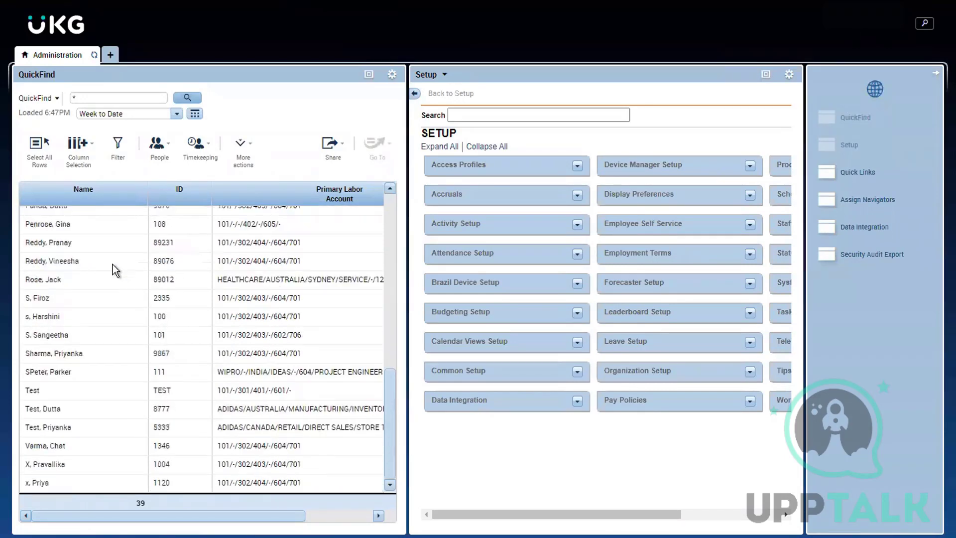
pyautogui.scroll(2, 112, 264)
pyautogui.scroll(-1, 88, 378)
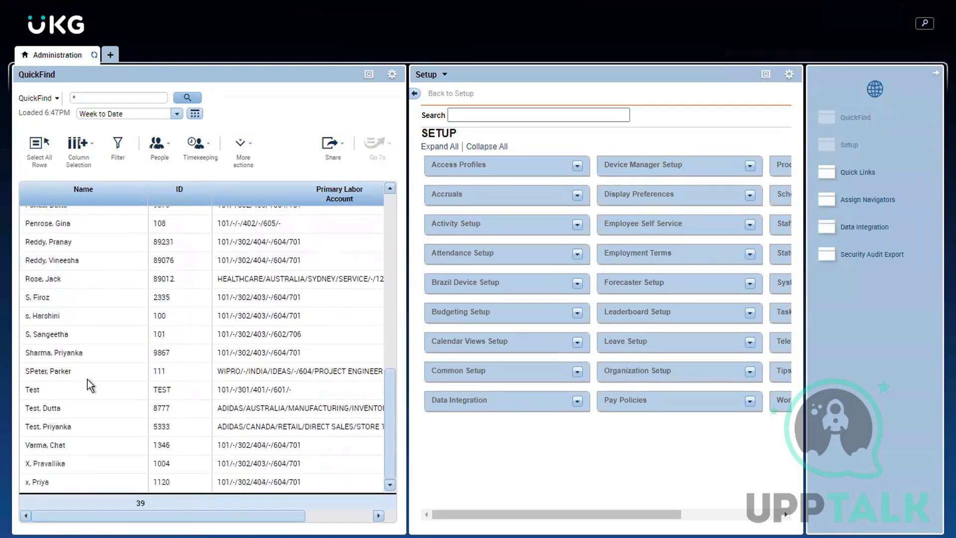
pyautogui.scroll(2, 84, 367)
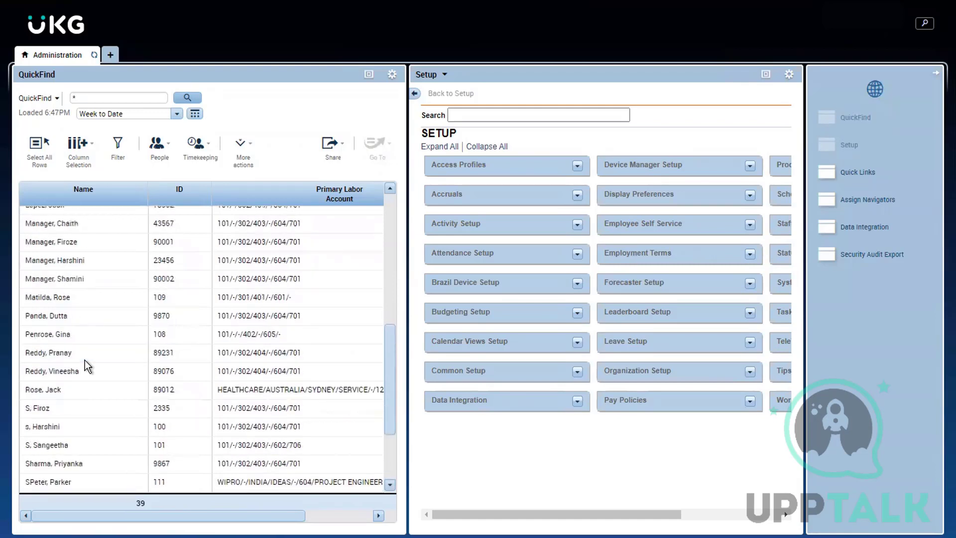
pyautogui.click(71, 388)
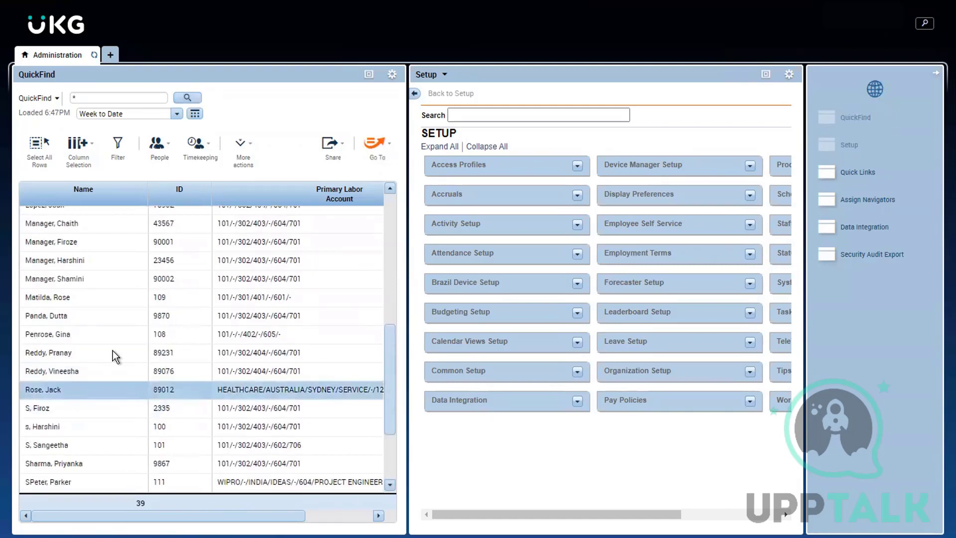
pyautogui.click(377, 150)
pyautogui.click(301, 298)
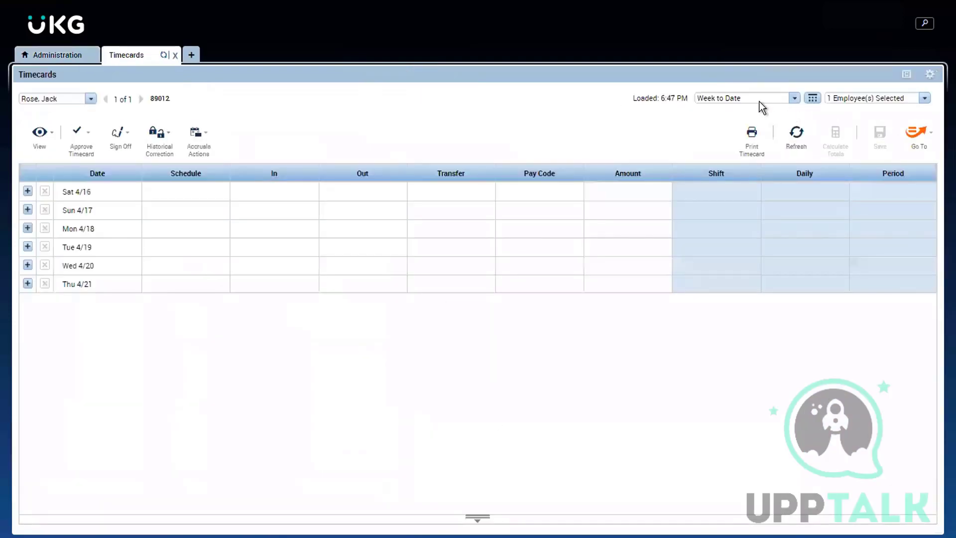
# Step: Show the Previous Pay Period on the timecard with the detail panel open
pyautogui.click(760, 102)
pyautogui.click(801, 110)
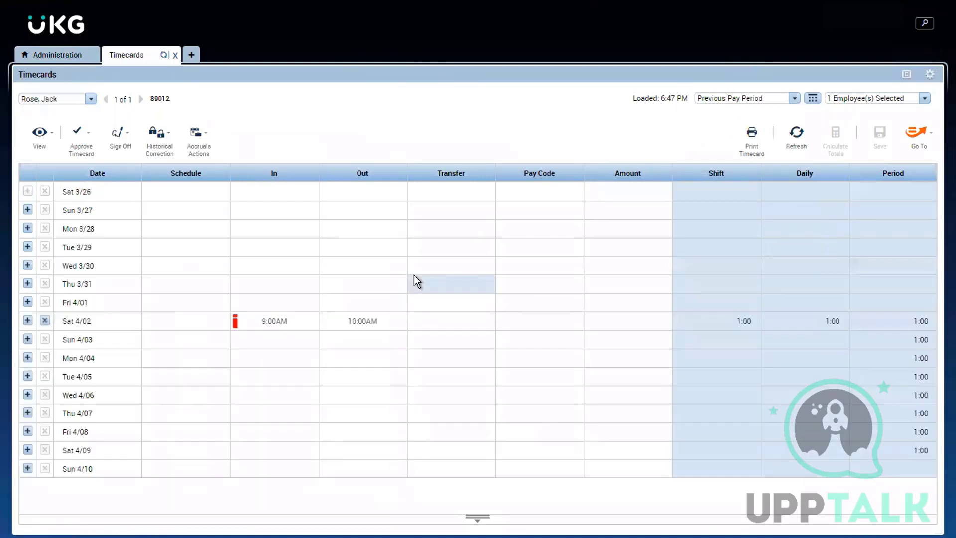
pyautogui.click(477, 519)
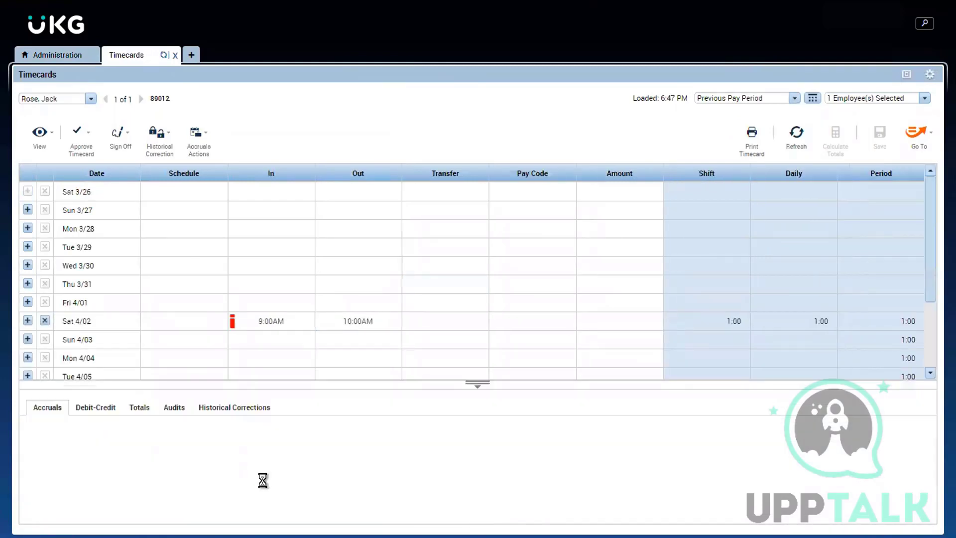
# Step: Check the 1:00 Regular HA totals and open the Rule Analysis for 3/27–4/09/2022
pyautogui.click(142, 408)
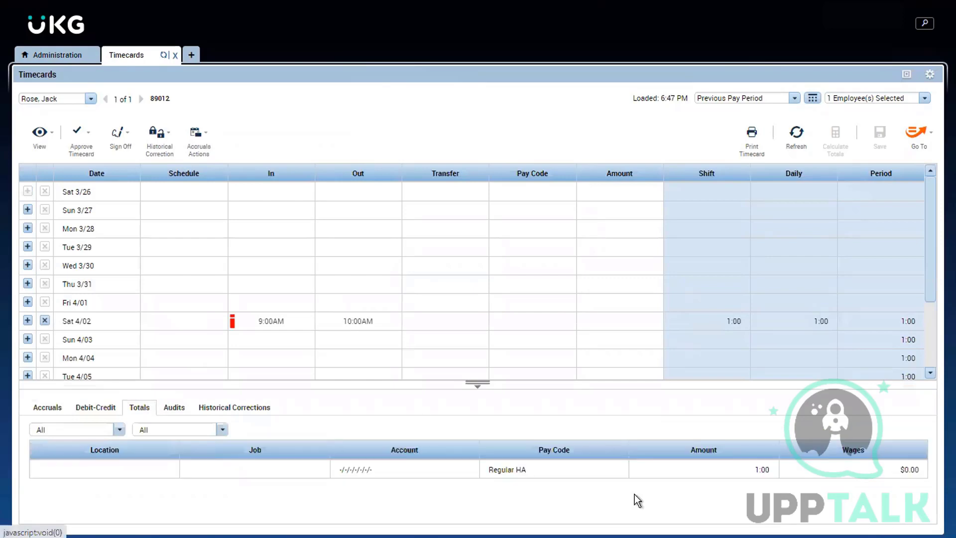
pyautogui.scroll(-3, 571, 282)
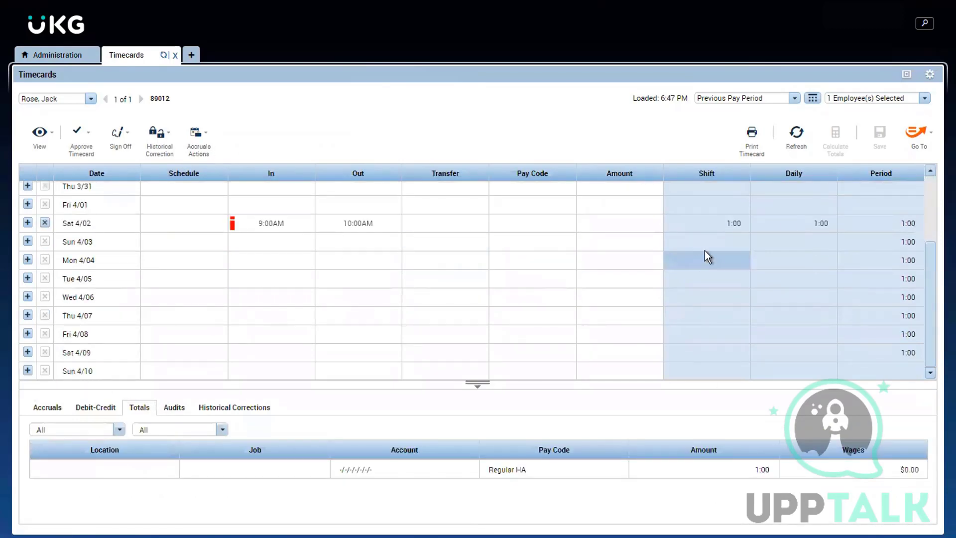
pyautogui.click(919, 132)
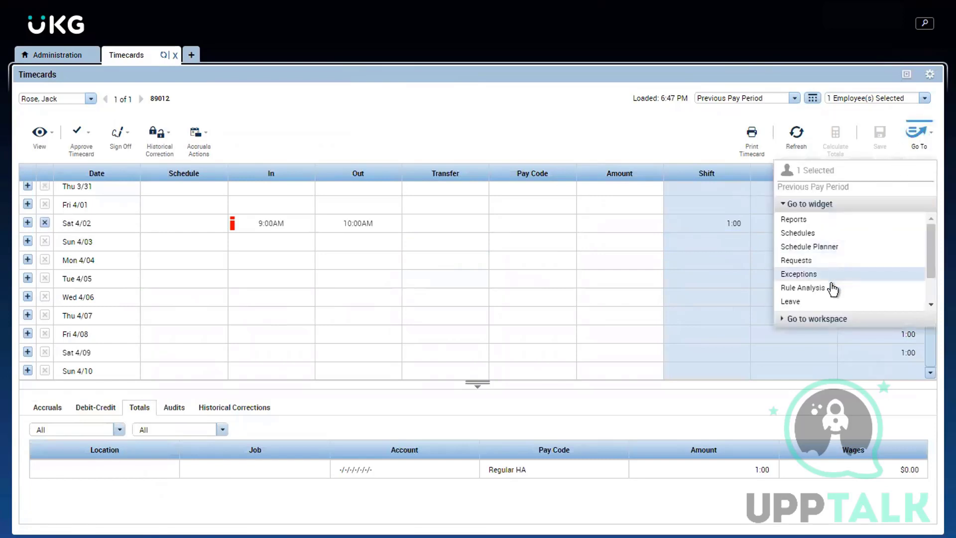
pyautogui.click(832, 287)
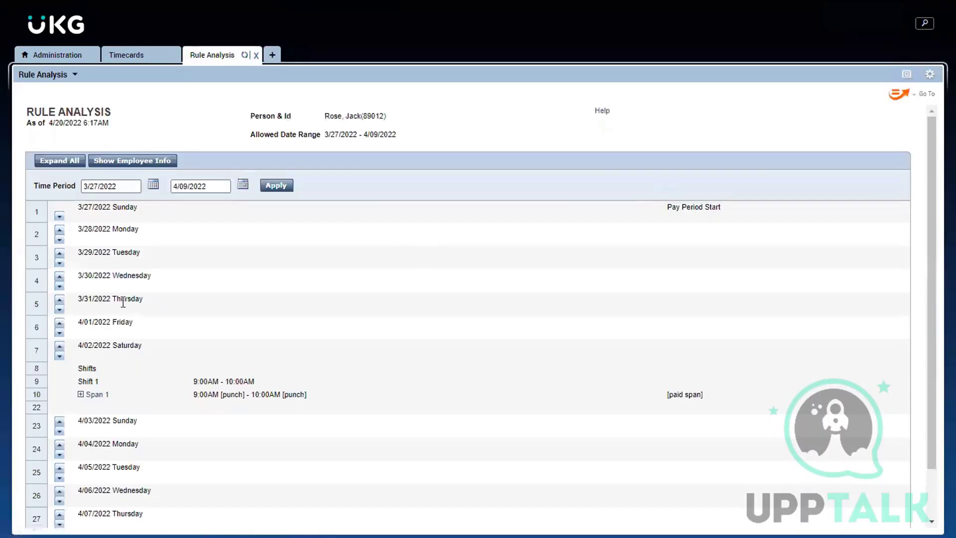
# Step: Expand and review the 4/02 Span 1 rule details, then return to the timecard
pyautogui.click(95, 393)
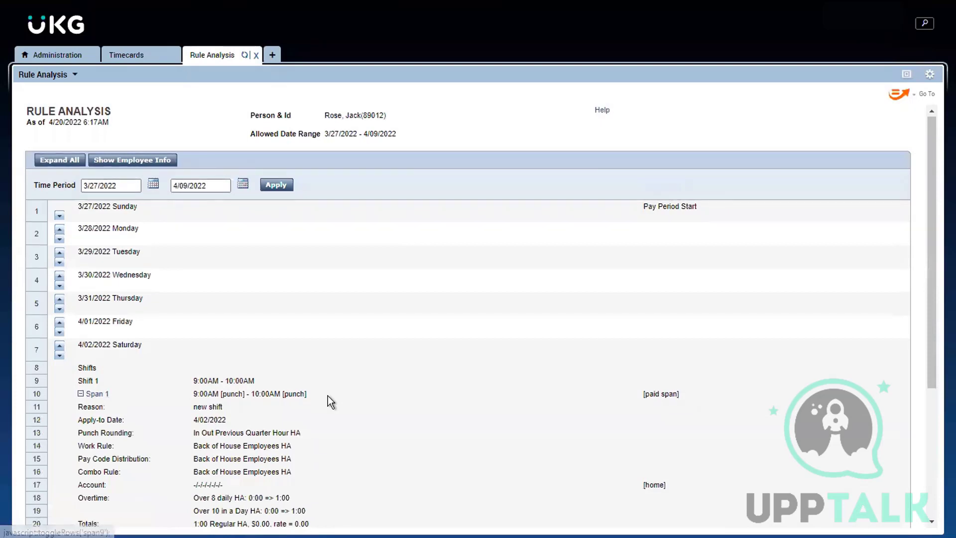
pyautogui.scroll(-1, 327, 401)
pyautogui.scroll(-1, 328, 395)
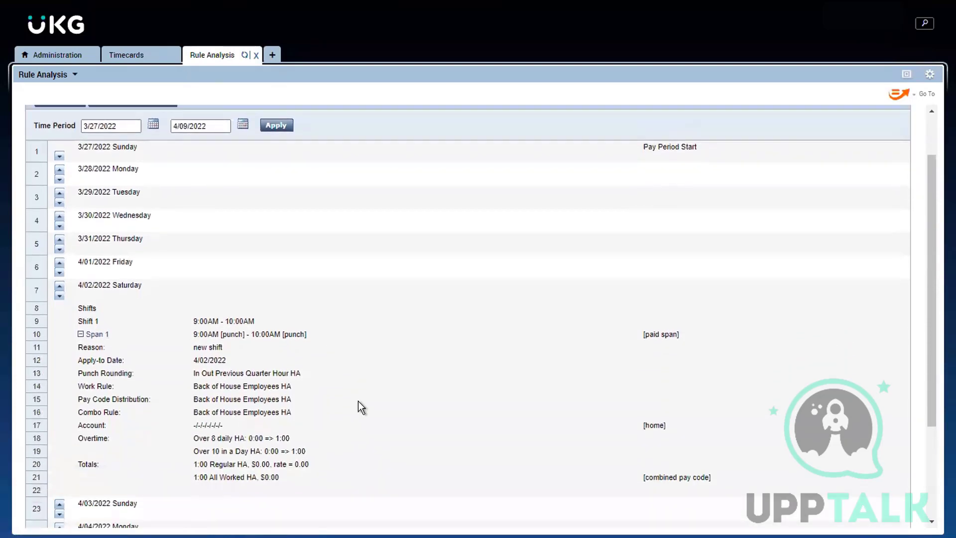
pyautogui.scroll(2, 357, 402)
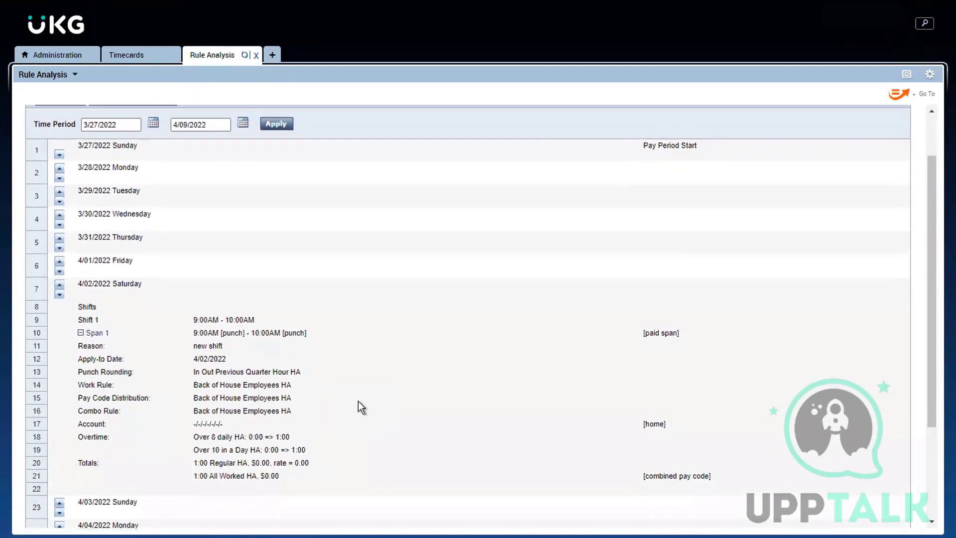
pyautogui.click(130, 59)
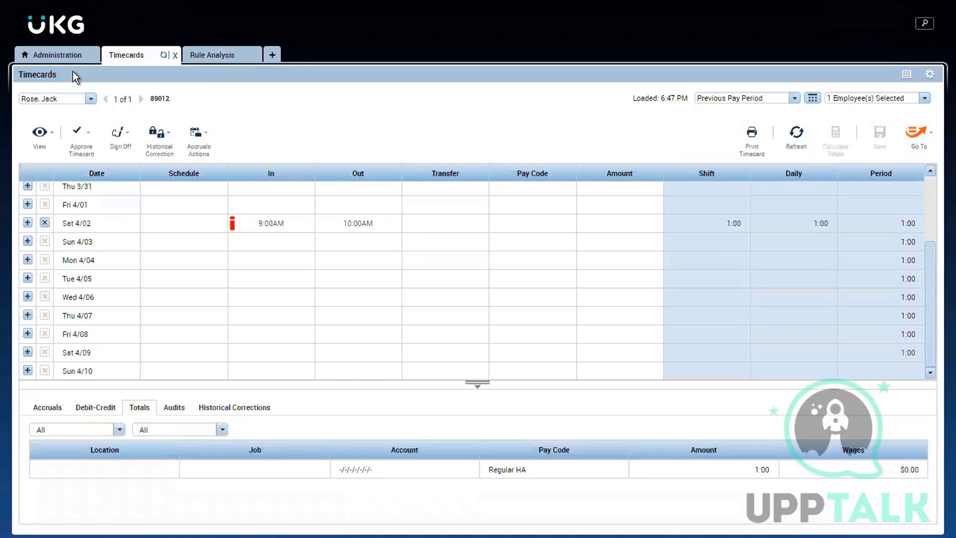
# Step: Open the Pay Code Definition list under Pay Policies in Administration
pyautogui.click(57, 55)
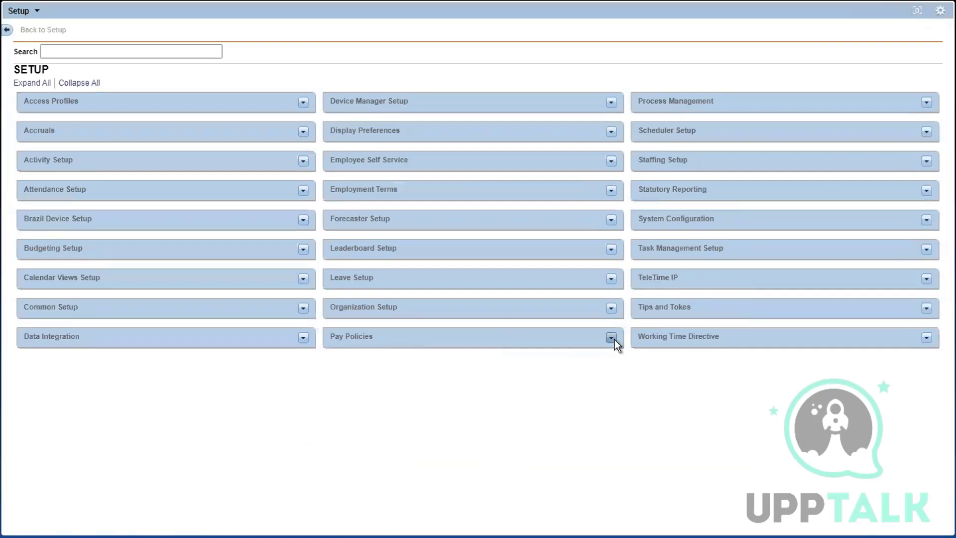
pyautogui.click(611, 338)
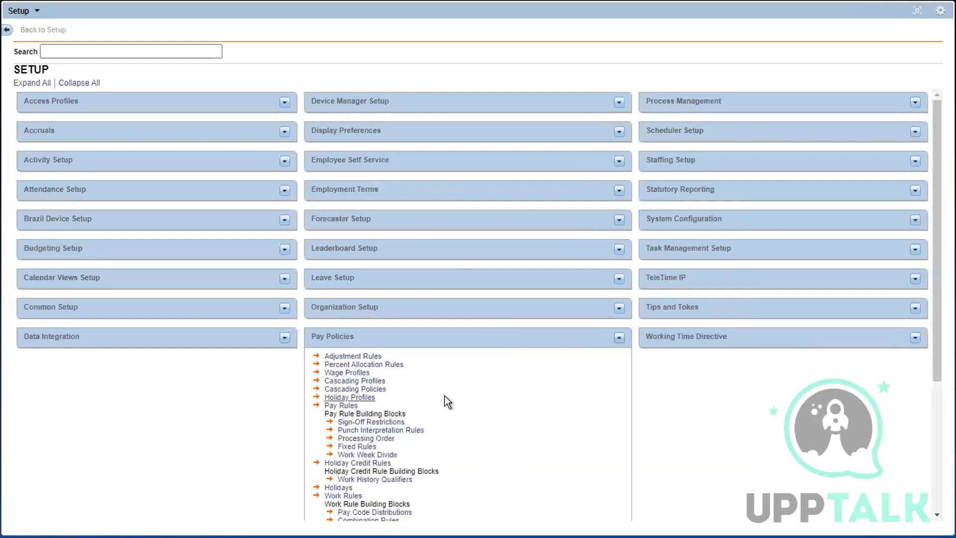
pyautogui.scroll(-3, 446, 399)
pyautogui.click(357, 496)
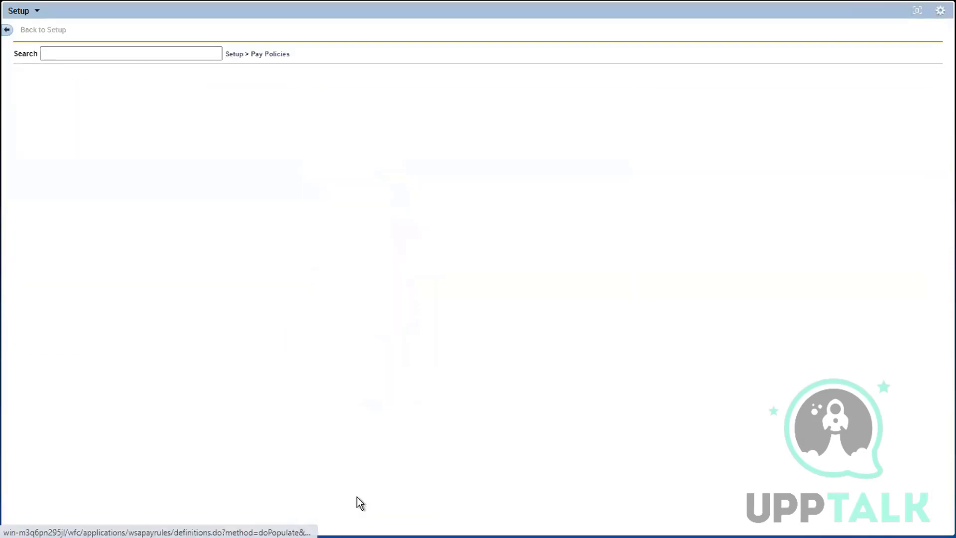
# Step: Show page 2 of the pay codes and enter CF5* as the search term
pyautogui.write('reg')
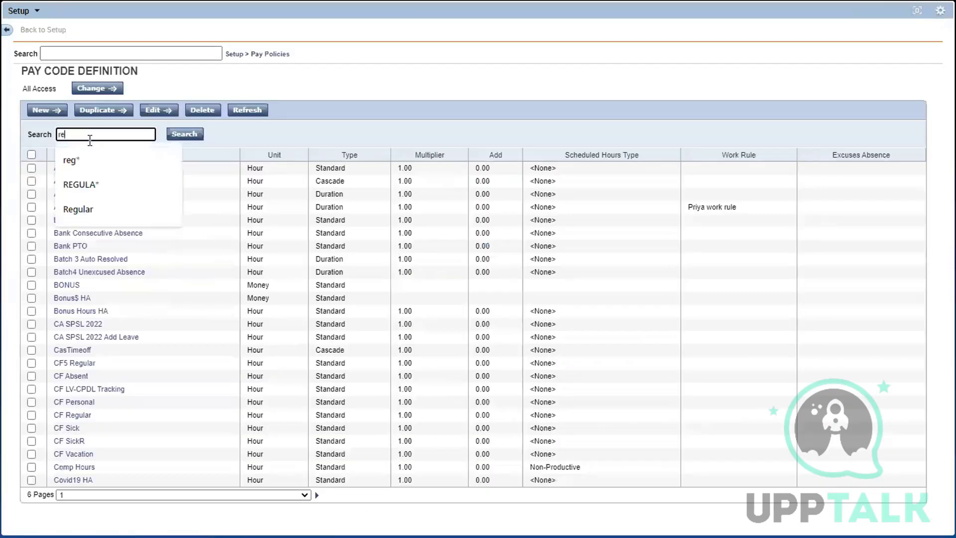
pyautogui.press('BackSpace')
pyautogui.press('BackSpace')
pyautogui.press('BackSpace')
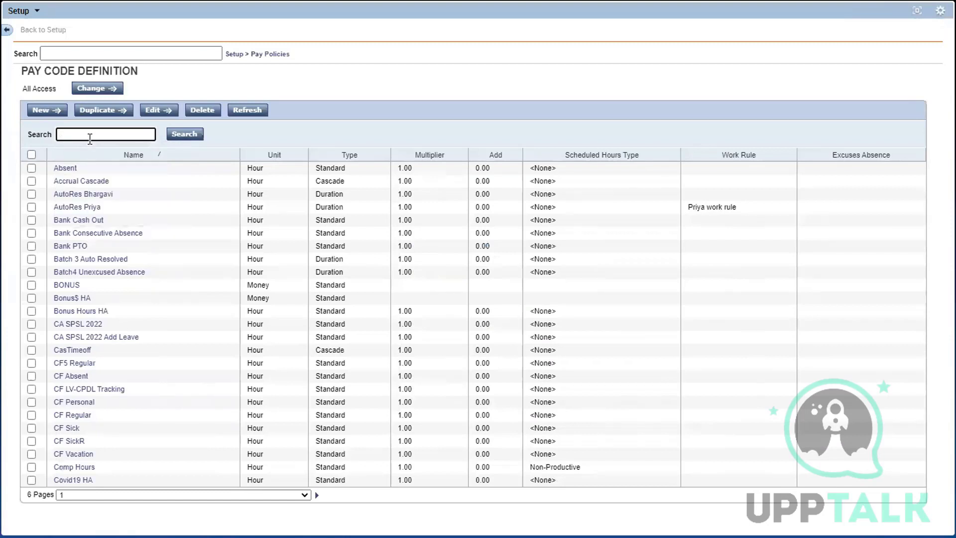
pyautogui.click(101, 493)
pyautogui.click(86, 447)
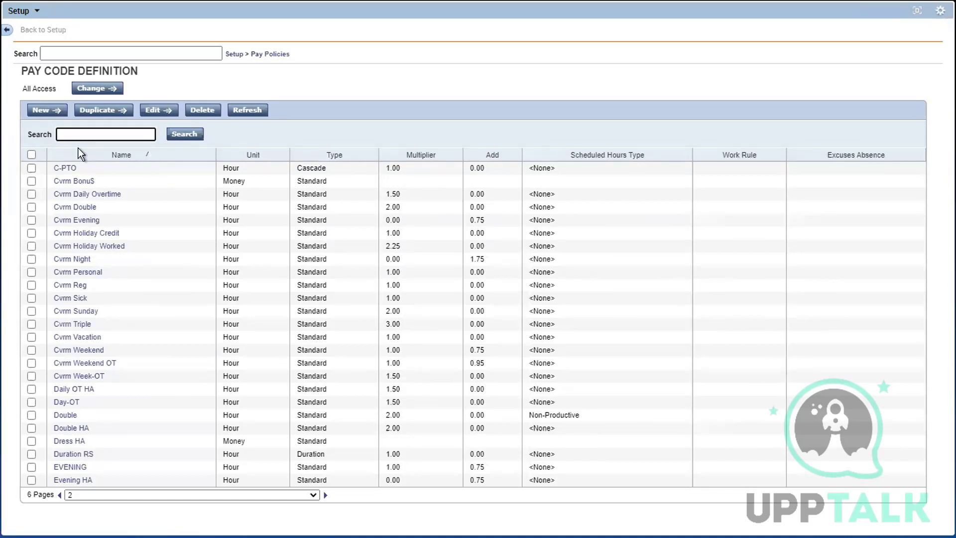
pyautogui.write('CF5*')
# Step: Filter the pay codes by CF5* and open the CF5 Regular definition
pyautogui.click(189, 133)
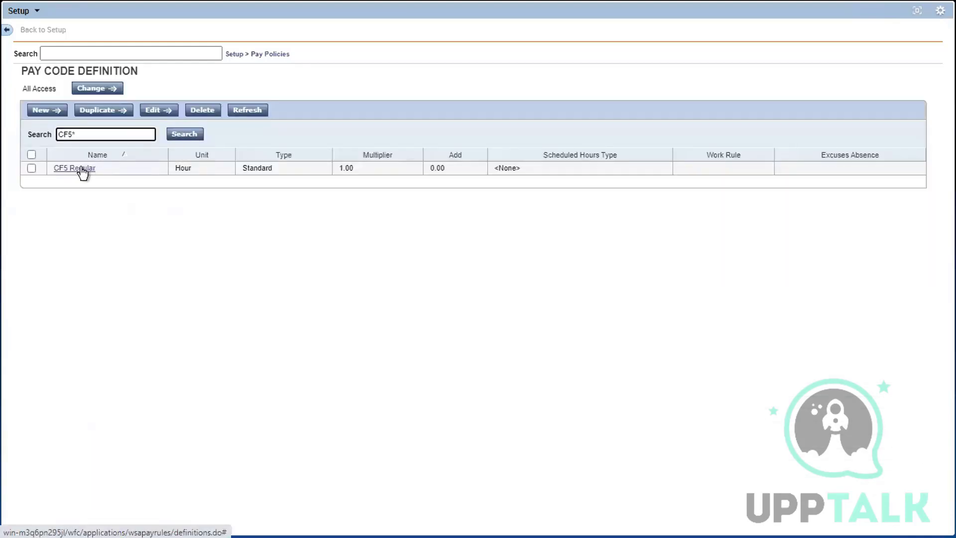
pyautogui.click(81, 167)
pyautogui.scroll(-5, 321, 305)
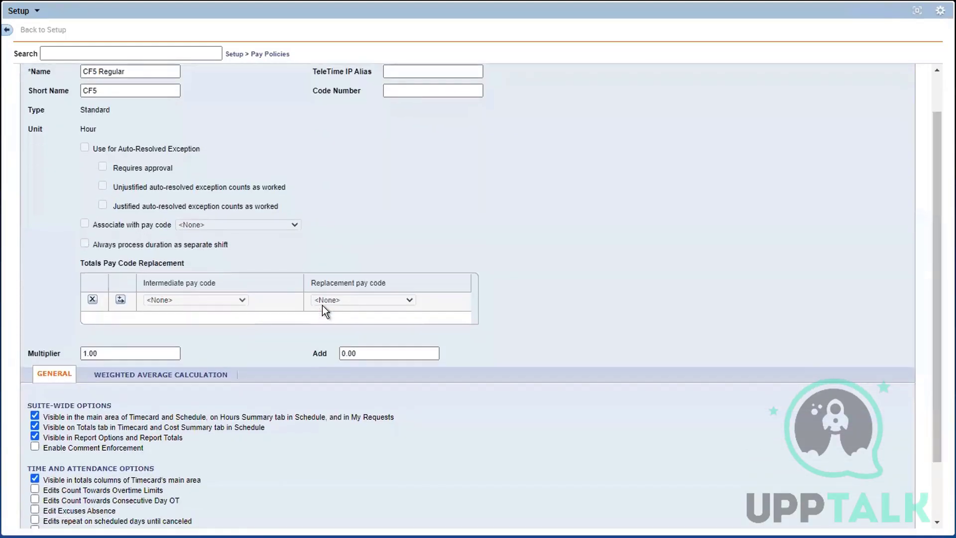
# Step: Glance at the Notepad pay notes, then switch to Rule Analysis and the timecard
pyautogui.click(253, 534)
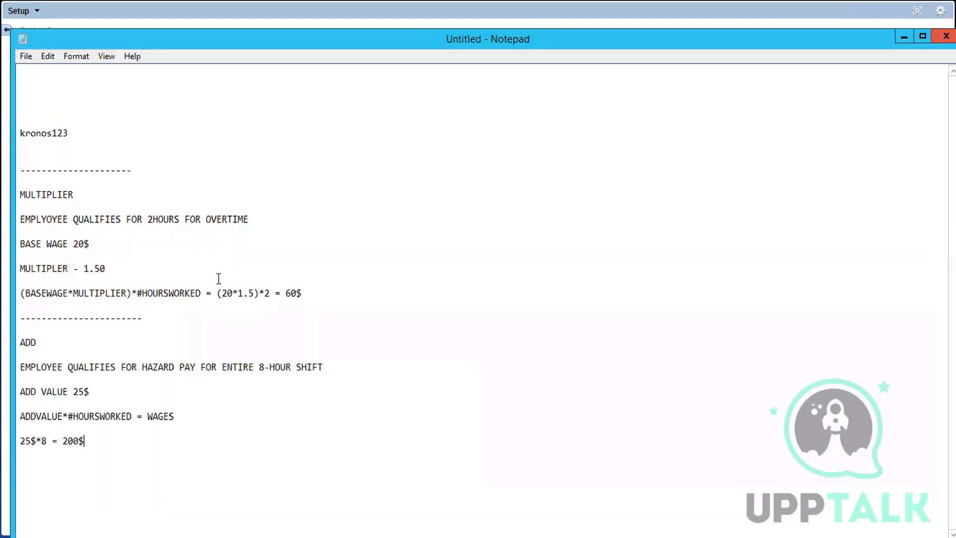
pyautogui.click(904, 36)
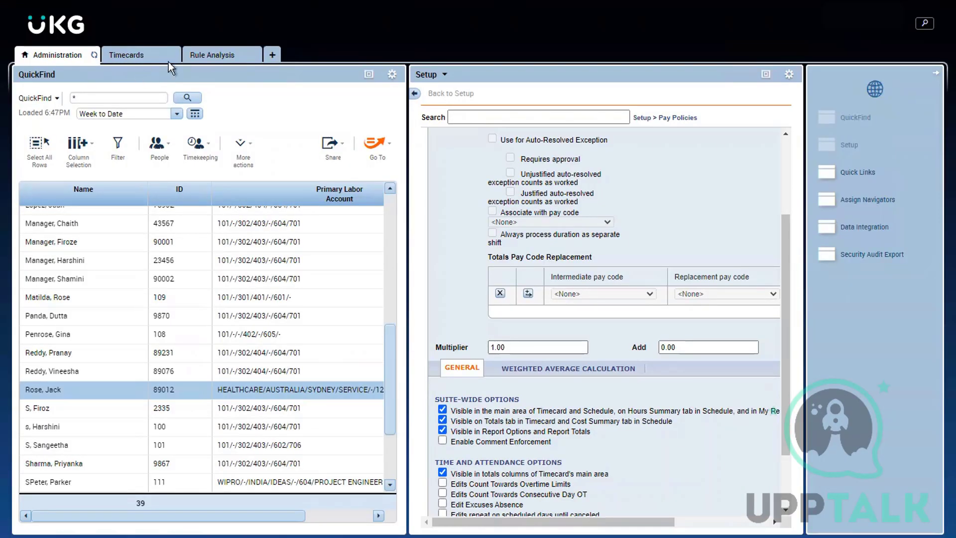
pyautogui.click(201, 58)
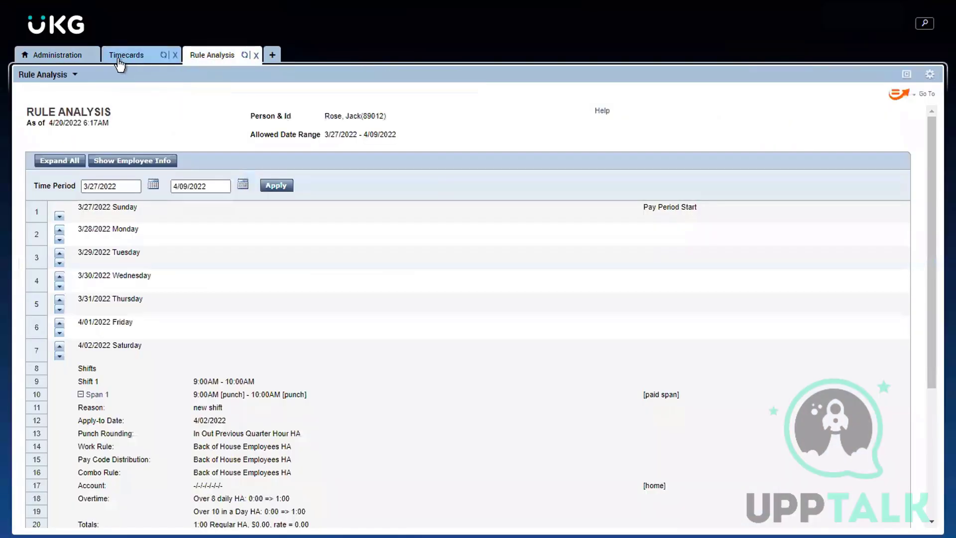
pyautogui.click(121, 59)
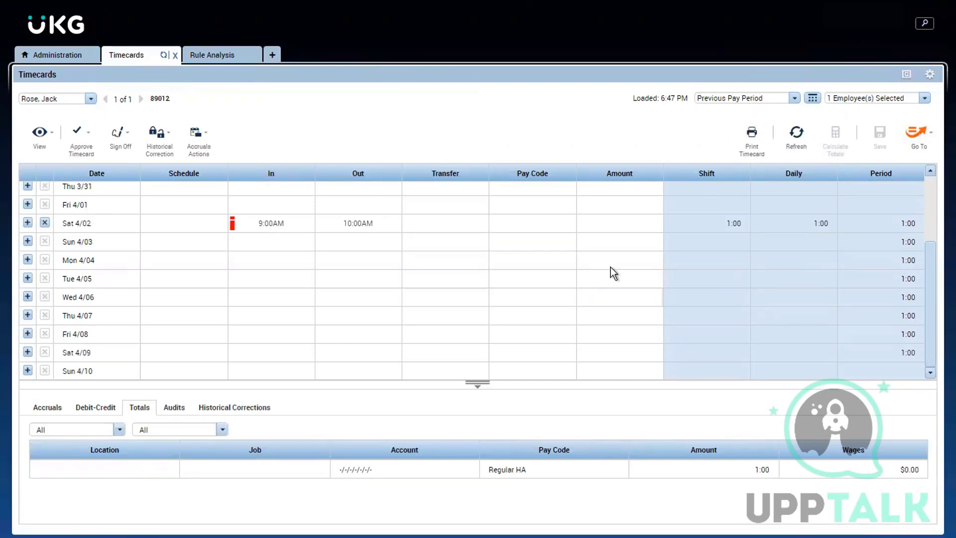
# Step: Select the Wed 4/06 pay code cell and browse the Go To list
pyautogui.click(532, 300)
pyautogui.click(916, 132)
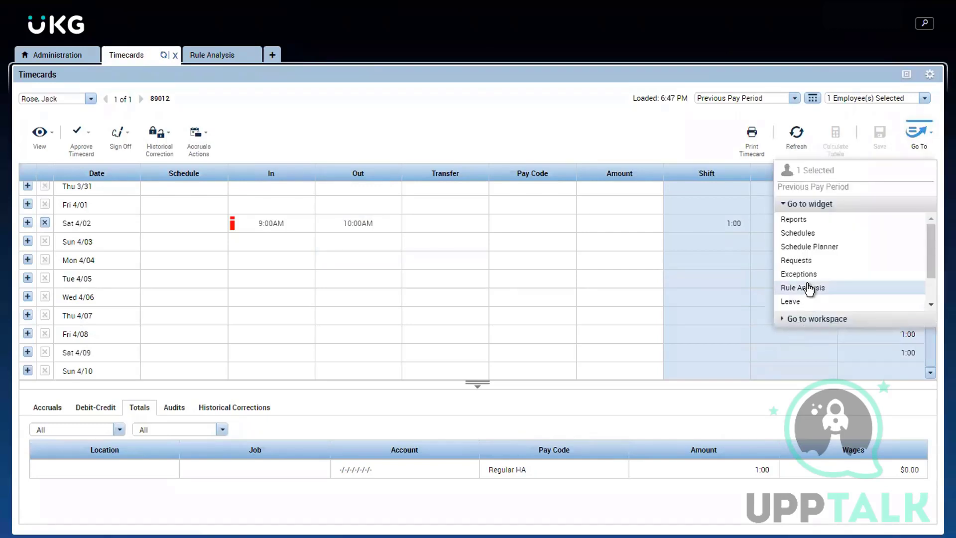
pyautogui.scroll(2, 806, 278)
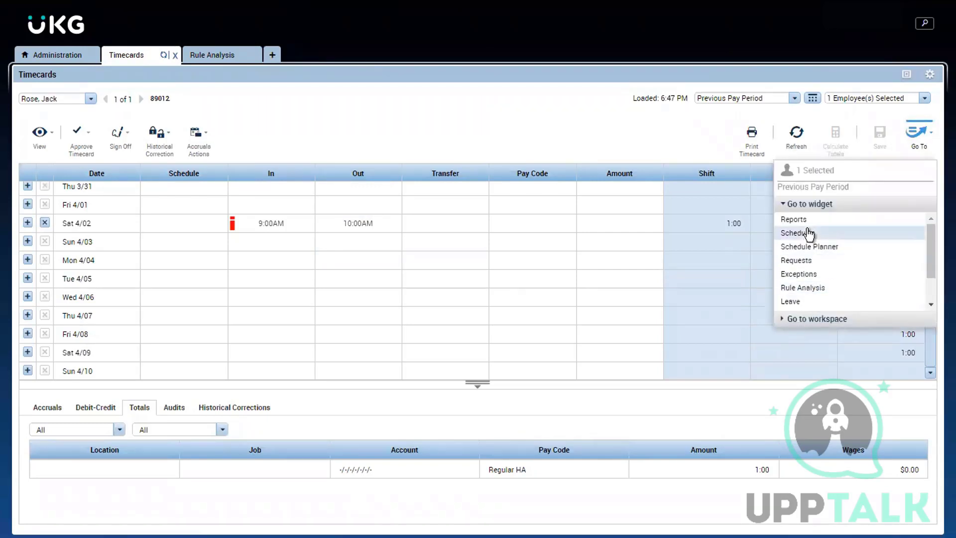
pyautogui.scroll(-2, 807, 269)
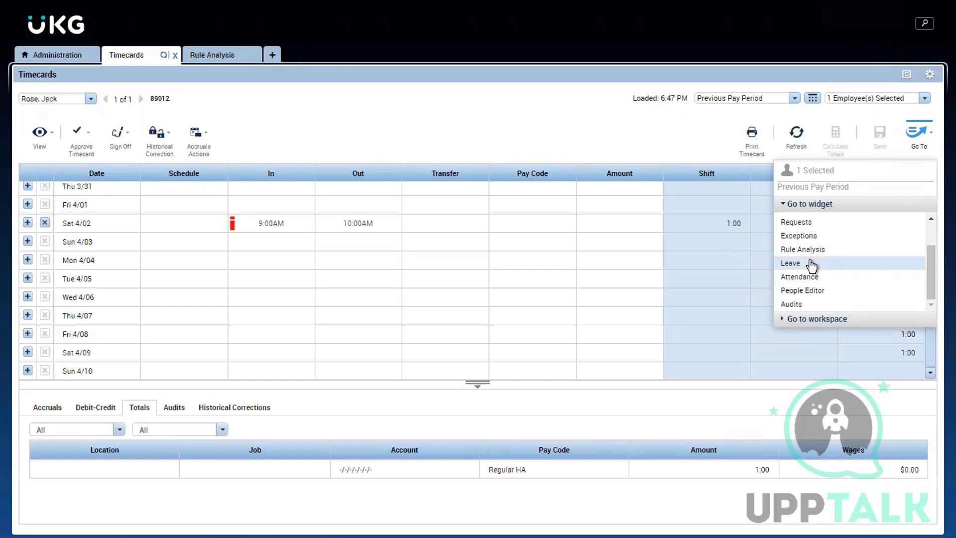
# Step: Maximize the Administration Pay Policies setup panel and bring Notepad to the front
pyautogui.click(811, 265)
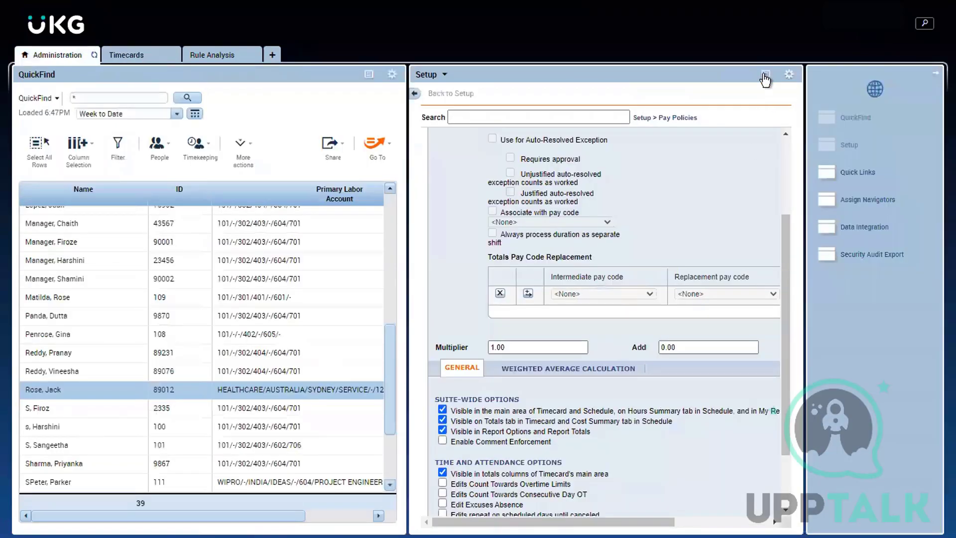
pyautogui.click(766, 74)
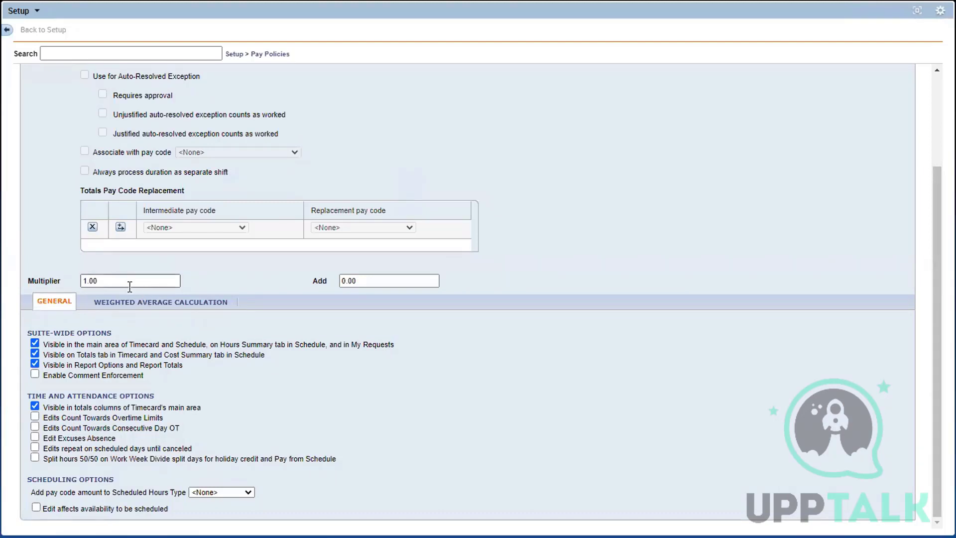
pyautogui.click(267, 528)
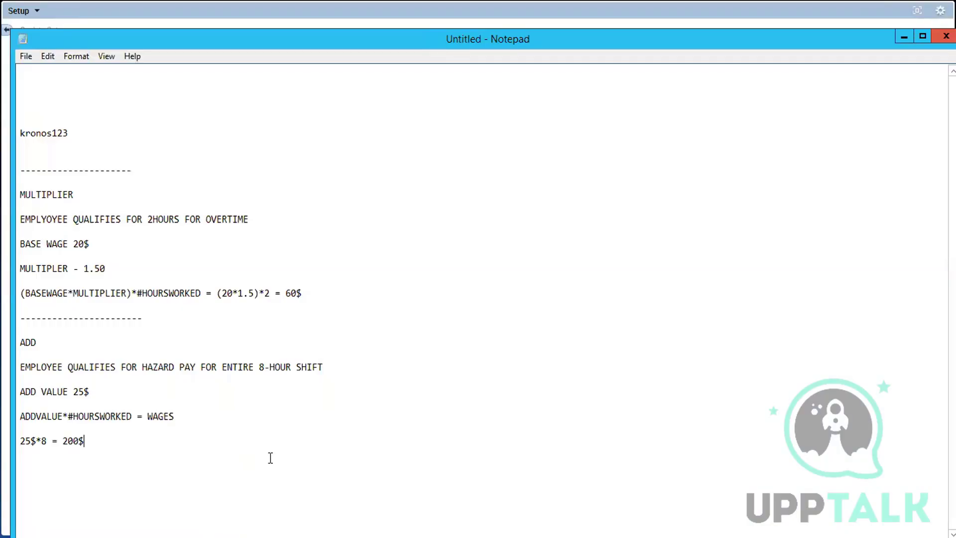
# Step: Add a dashed separator and 'MULT & ADD' heading in Notepad, then maximize it
pyautogui.press('Return')
pyautogui.write('---------------------mult')
pyautogui.press('BackSpace')
pyautogui.press('BackSpace')
pyautogui.press('BackSpace')
pyautogui.press('BackSpace')
pyautogui.write('MULT & ADD')
pyautogui.press('Return')
pyautogui.click(922, 37)
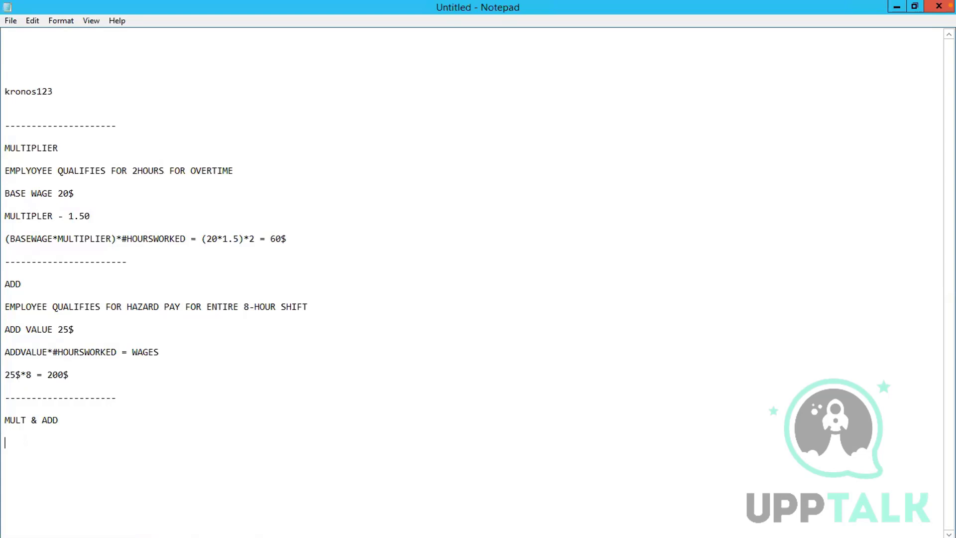
# Step: Type 'BASE WAGE 20$' and 'EMP EARNS SHIFT DIFFERENTIAL OF 3 HOURS'
pyautogui.write('BASE WAGE 20')
pyautogui.write('$')
pyautogui.write('SHIFT')
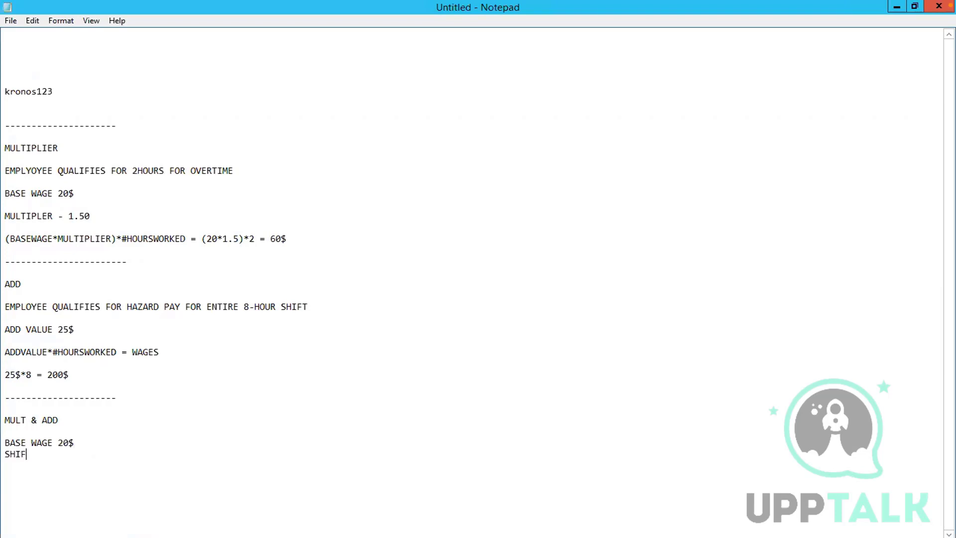
pyautogui.press('BackSpace')
pyautogui.press('BackSpace')
pyautogui.press('BackSpace')
pyautogui.press('BackSpace')
pyautogui.press('BackSpace')
pyautogui.press('Return')
pyautogui.write('EMP EARNS SHIFT')
pyautogui.press('BackSpace')
pyautogui.press('BackSpace')
pyautogui.press('BackSpace')
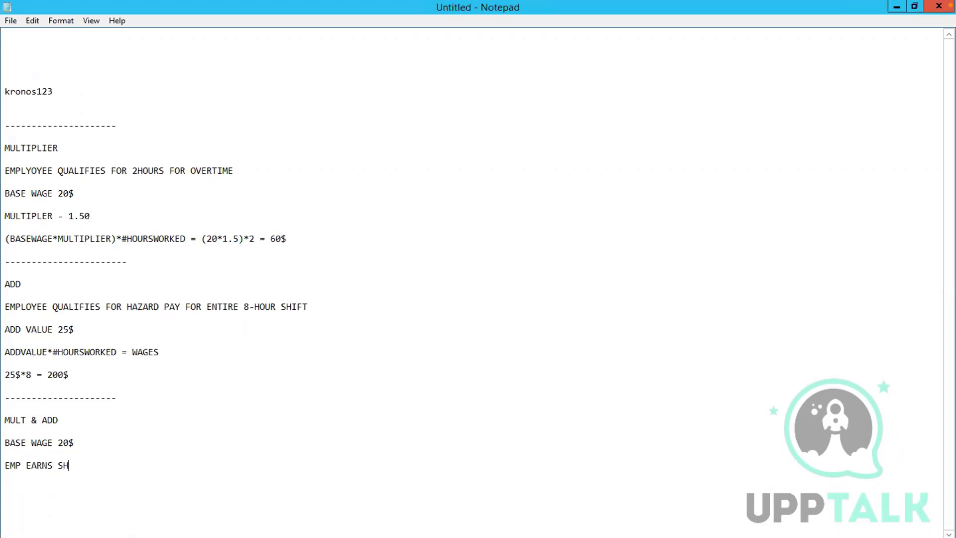
pyautogui.write('IFT DIFFERENTIAL OF')
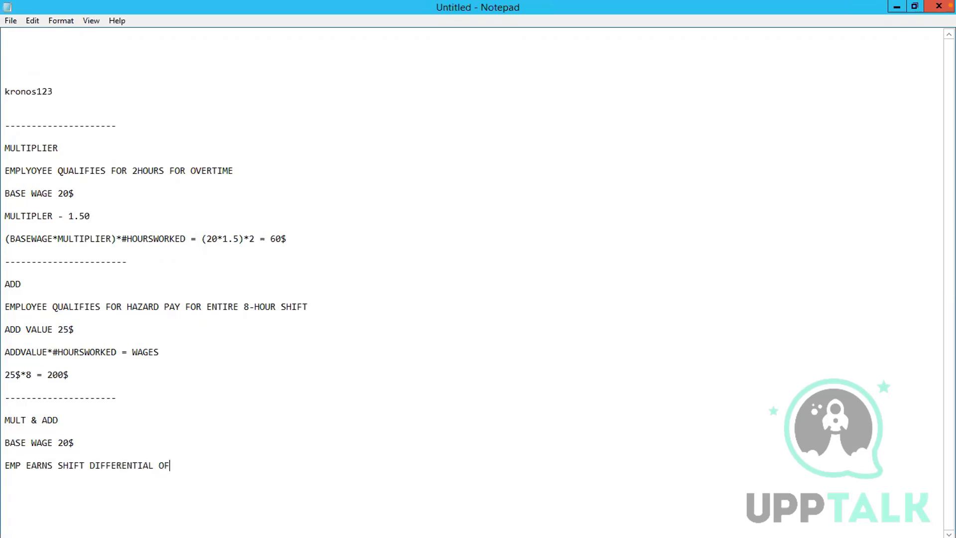
pyautogui.write(' 3 HOURS')
pyautogui.press('Return')
# Step: Add the lines 'MULT 1' and 'ADD 2.75'
pyautogui.write('MULT 1')
pyautogui.press('Return')
pyautogui.write('ADD 2.7')
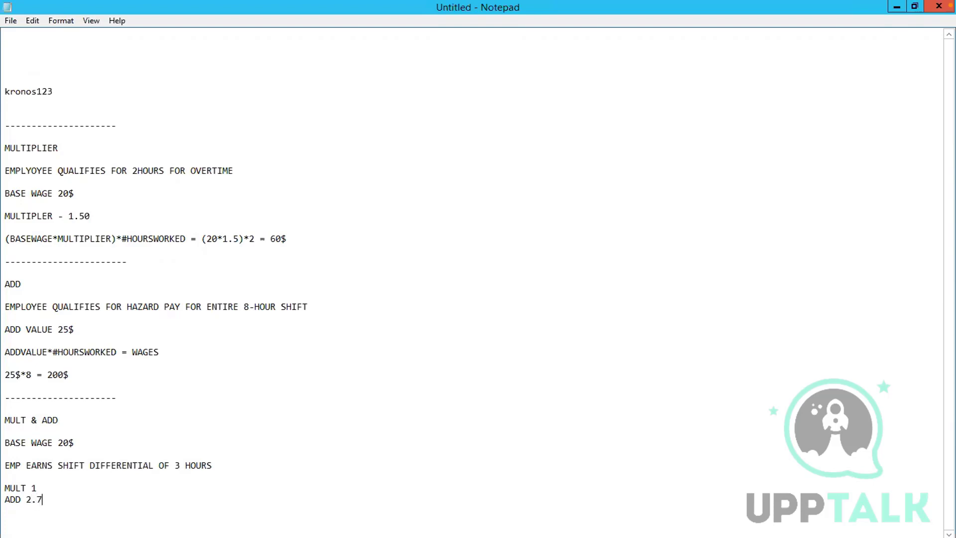
pyautogui.write('5')
# Step: Write the formula ((20$*1.0)+2.75)*3 = $68.25, then minimize Notepad
pyautogui.press('Return')
pyautogui.press('Return')
pyautogui.write('((BASEWAGE*MUL')
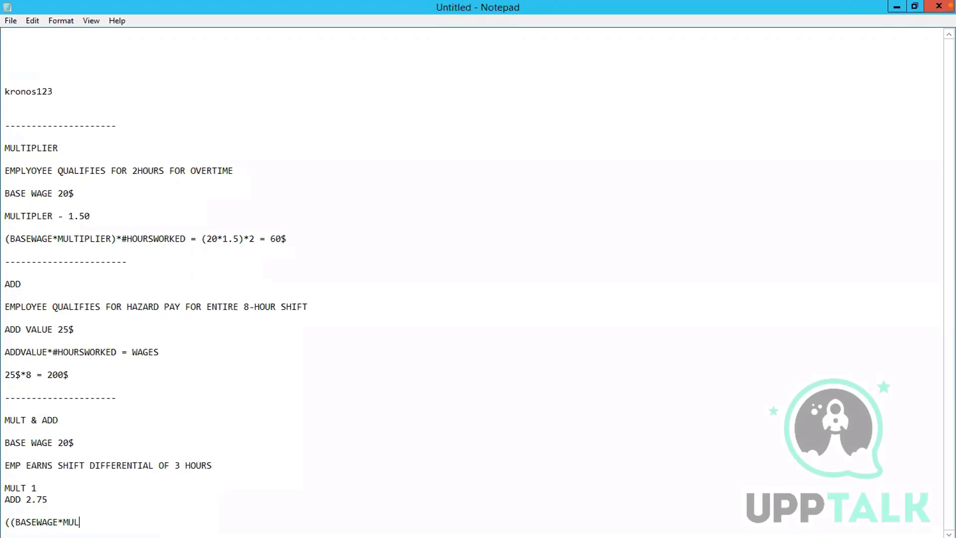
pyautogui.write('T)+ADD VALUE)*#')
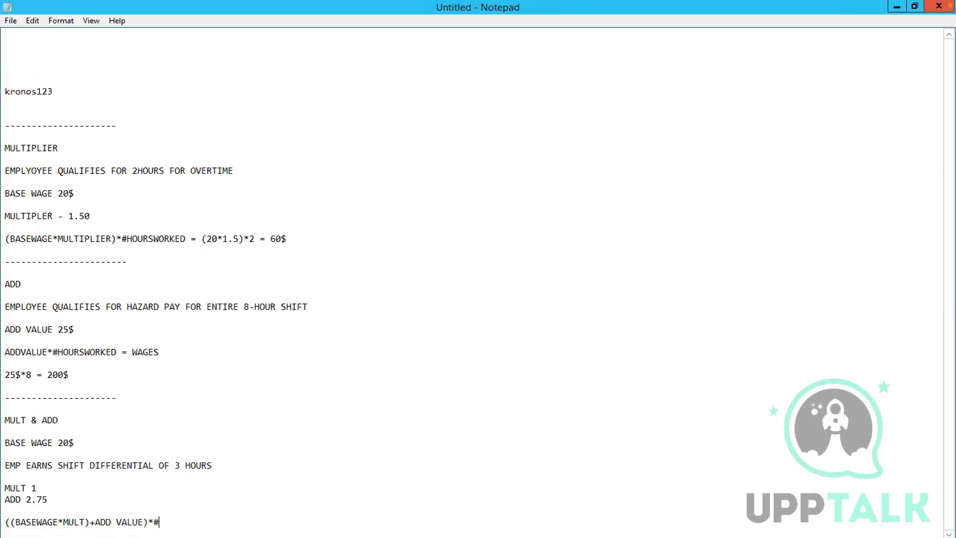
pyautogui.write('HOURS WORKED = ((20')
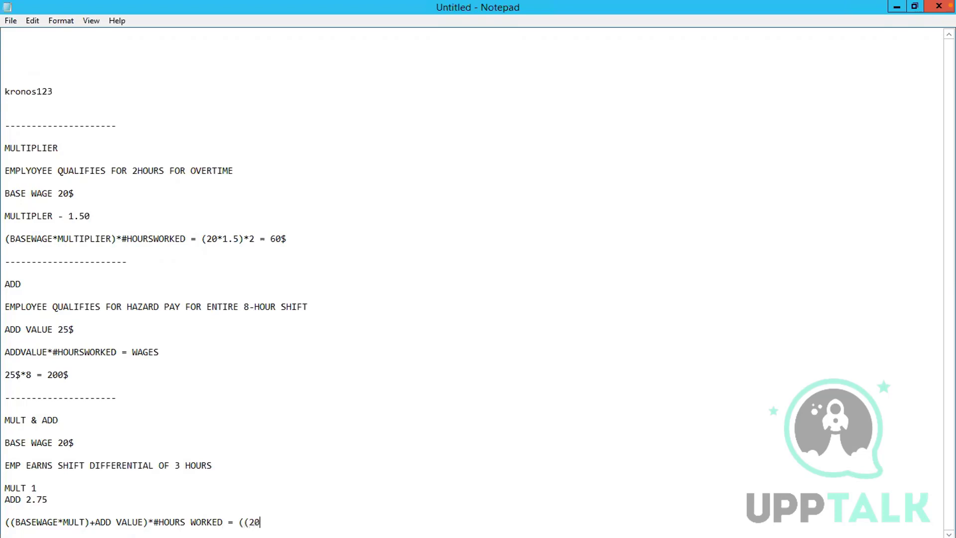
pyautogui.write('$*1.0)+2.75)*3 = $7')
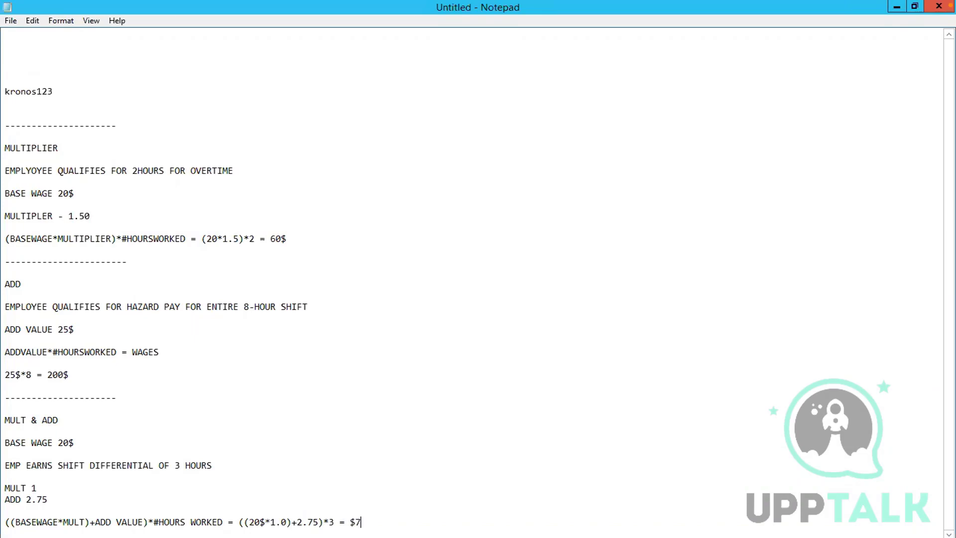
pyautogui.press('BackSpace')
pyautogui.write('68.25')
pyautogui.click(896, 8)
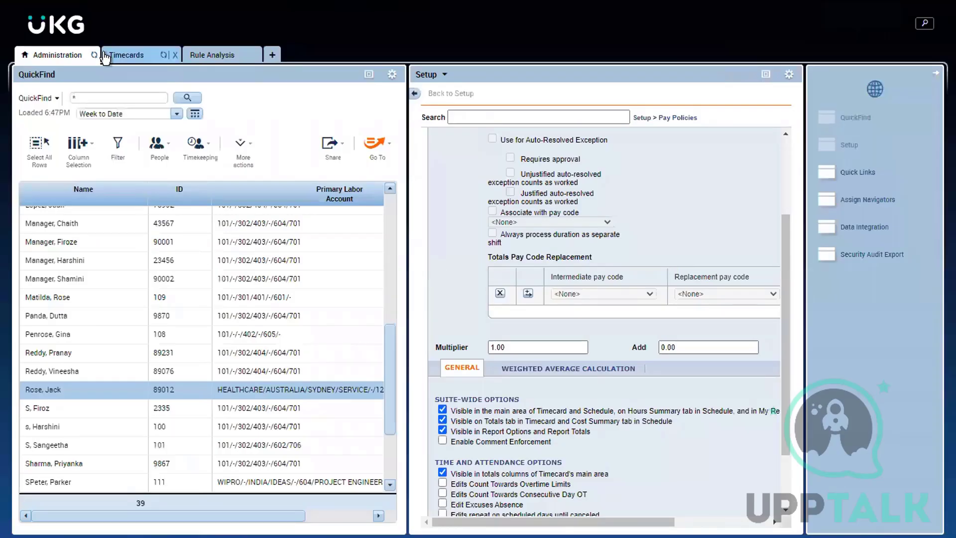
# Step: Switch to the Timecards tab and back to the Administration workspace
pyautogui.click(105, 58)
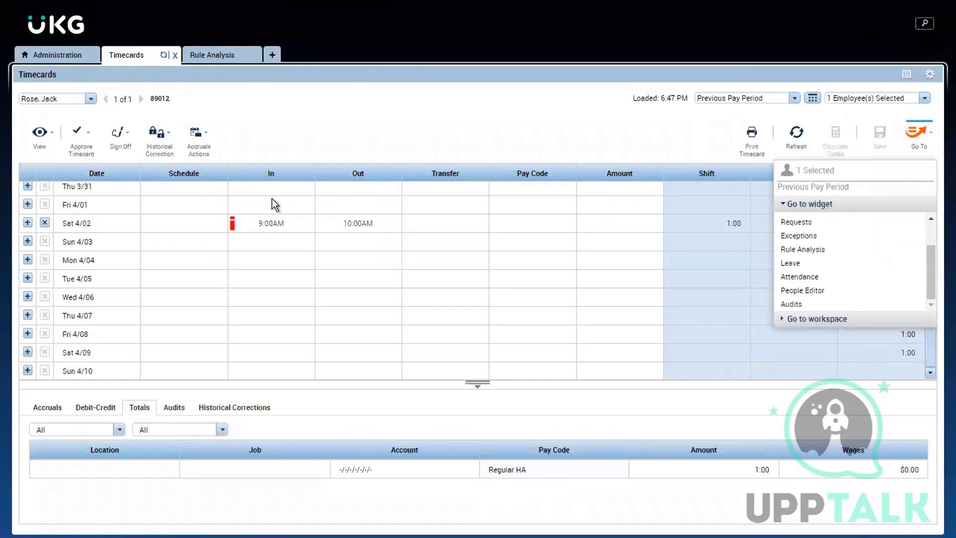
pyautogui.click(50, 56)
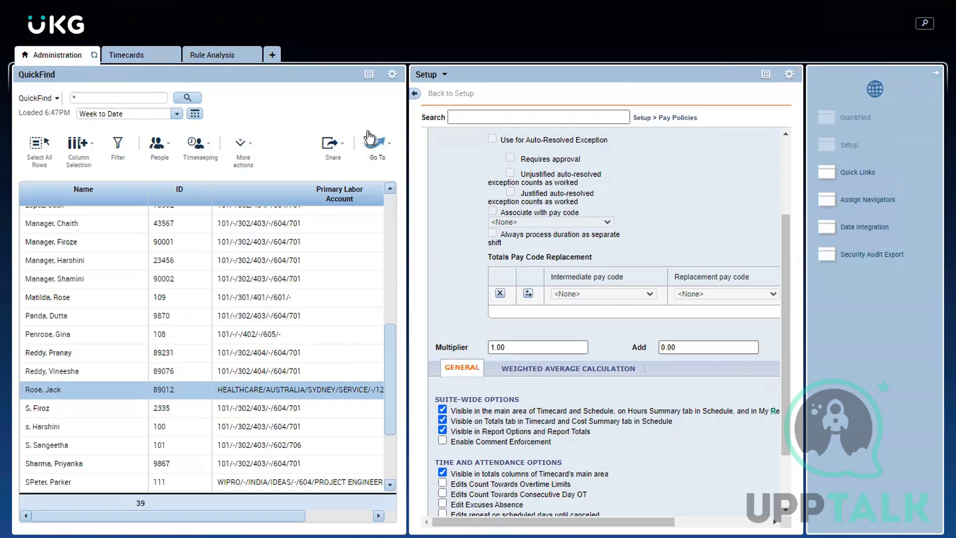
# Step: Add the Manage My Department workspace and open its Reports navigator
pyautogui.click(272, 55)
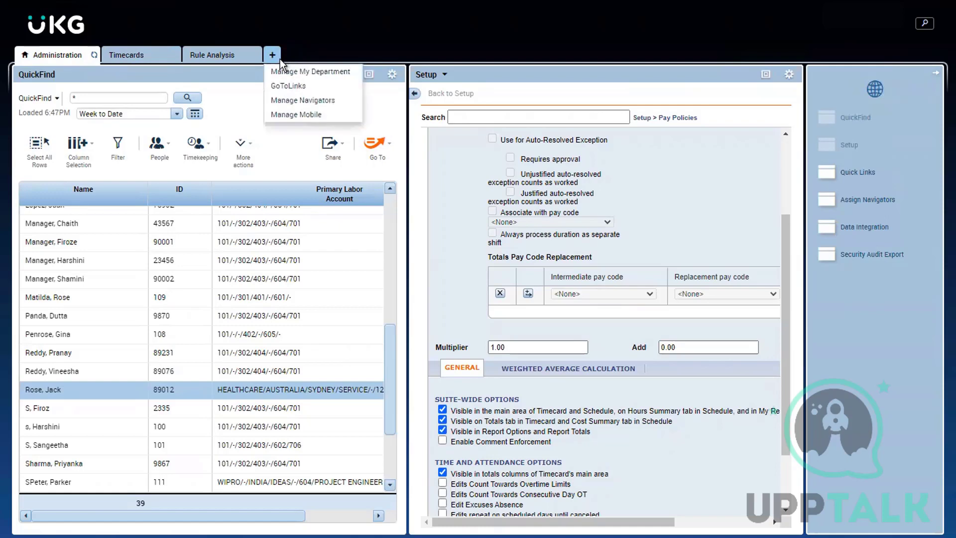
pyautogui.click(310, 72)
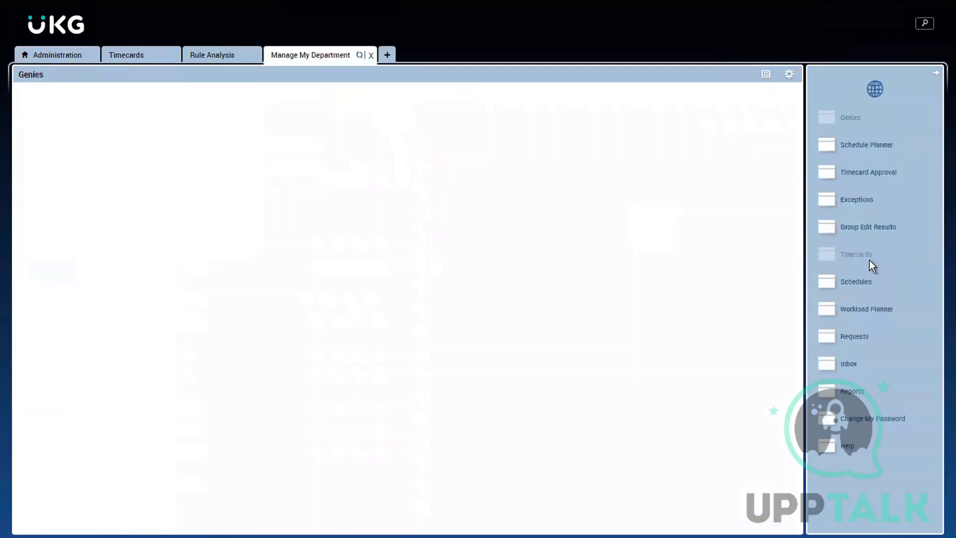
pyautogui.click(863, 392)
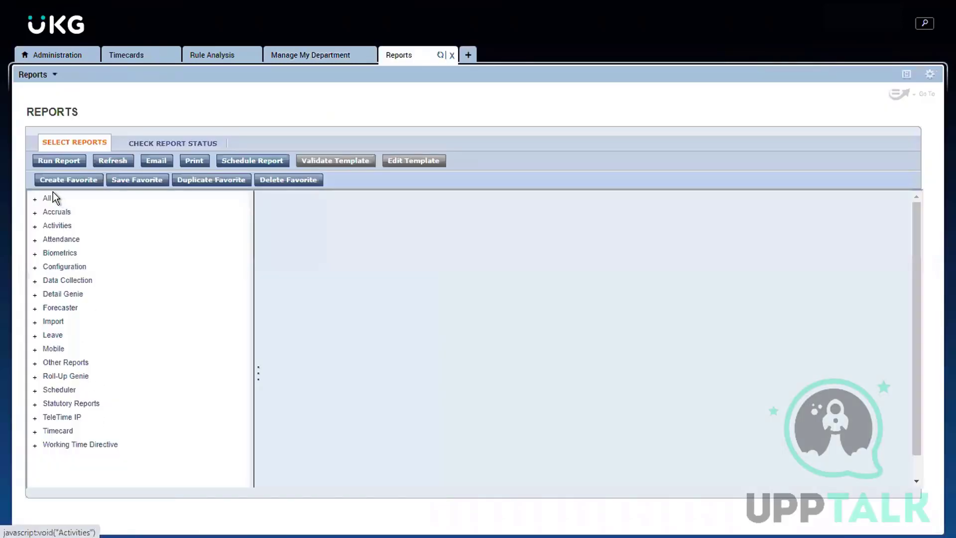
# Step: Expand the All reports group and select Accrual Codes
pyautogui.click(47, 199)
pyautogui.scroll(-15, 85, 325)
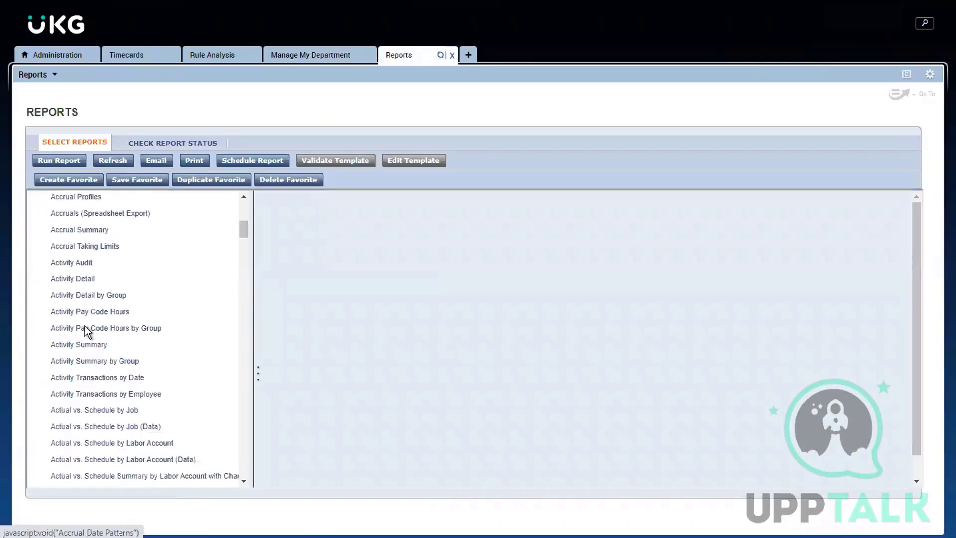
pyautogui.scroll(-15, 84, 326)
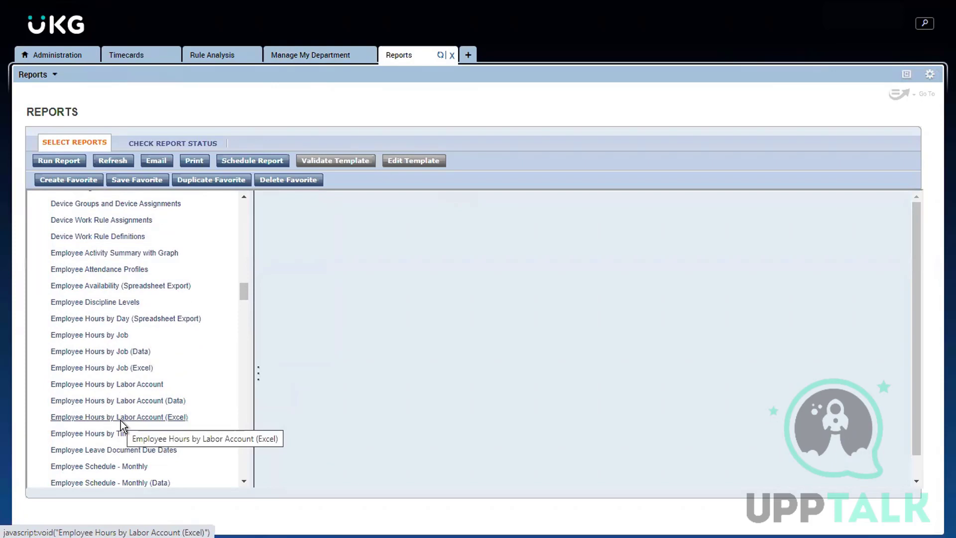
pyautogui.scroll(-20, 121, 420)
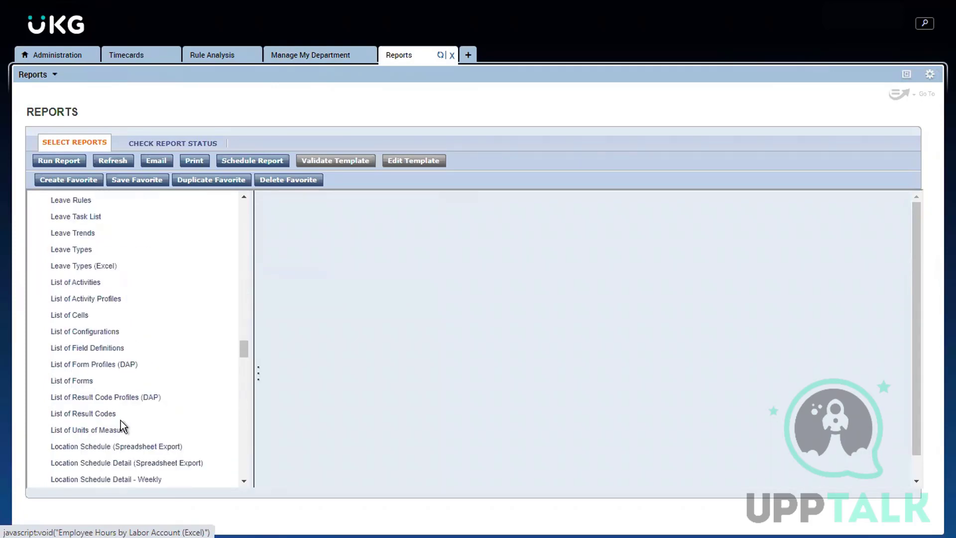
pyautogui.scroll(-20, 120, 421)
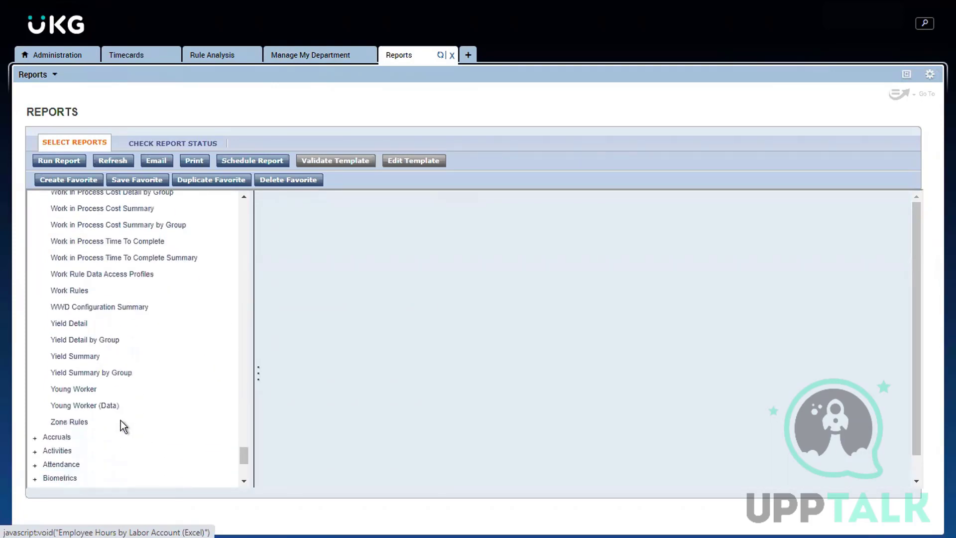
pyautogui.scroll(-3, 121, 421)
pyautogui.scroll(20, 120, 421)
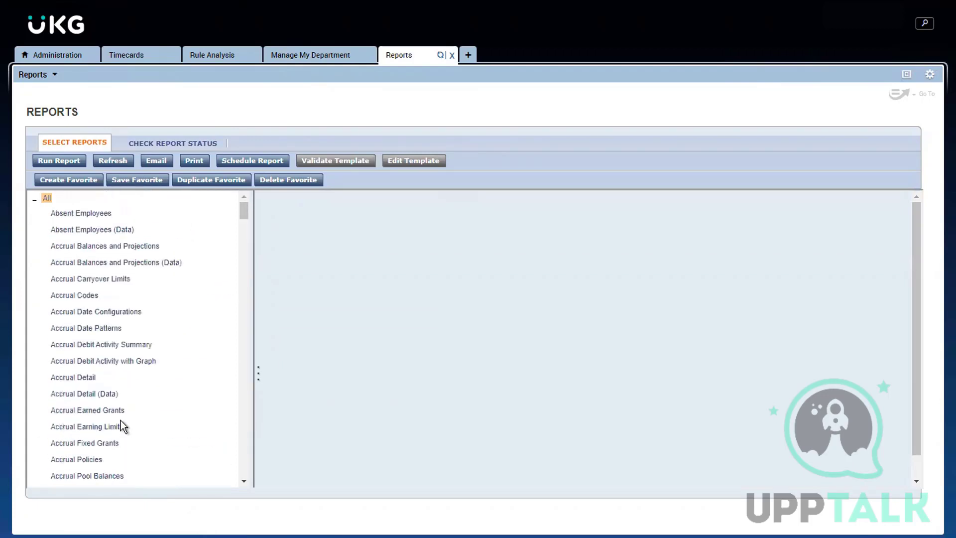
pyautogui.click(79, 296)
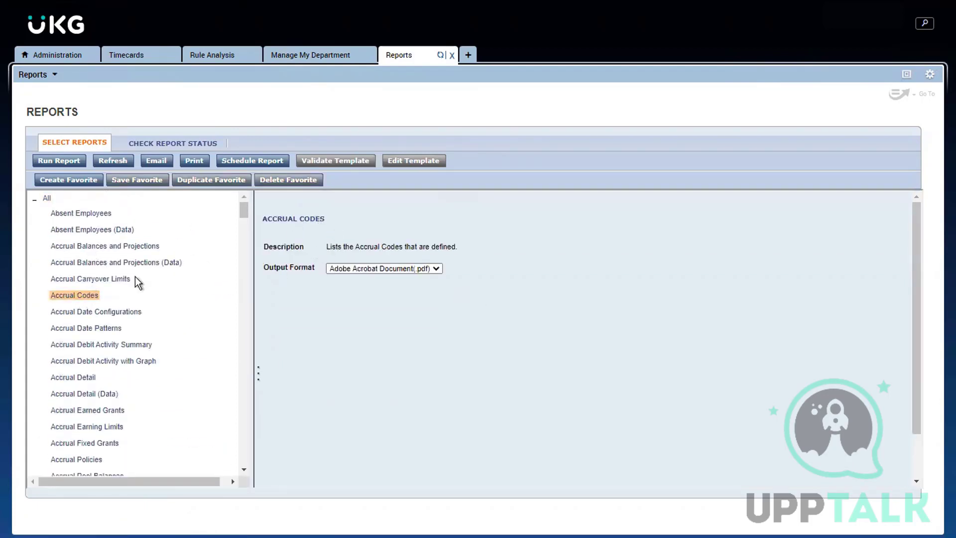
# Step: Scroll down the report list and select the Pay Codes report
pyautogui.scroll(-20, 109, 292)
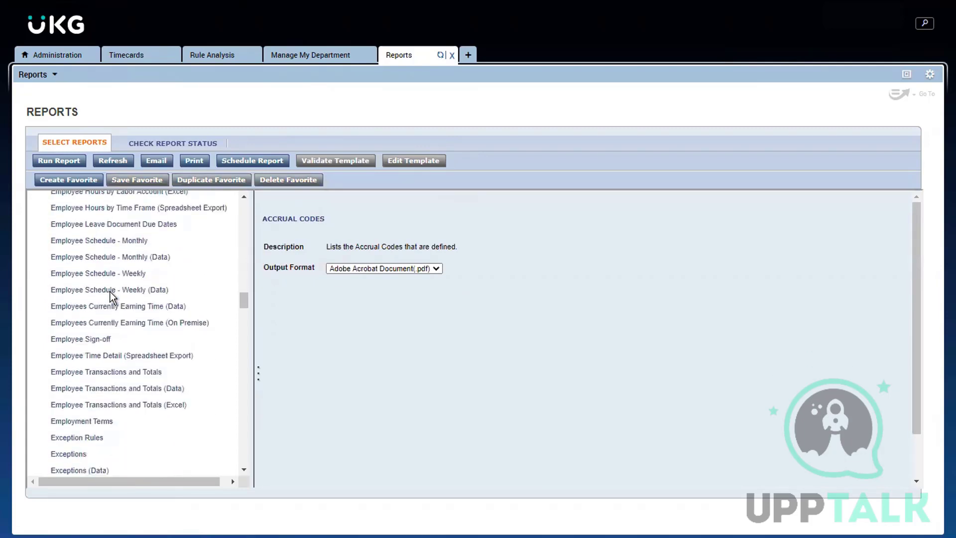
pyautogui.scroll(-15, 109, 292)
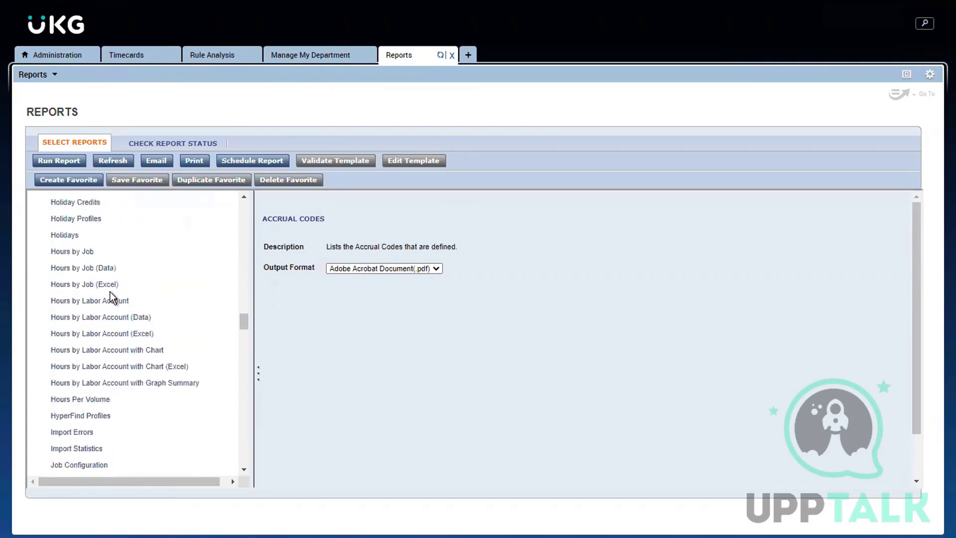
pyautogui.scroll(-15, 110, 291)
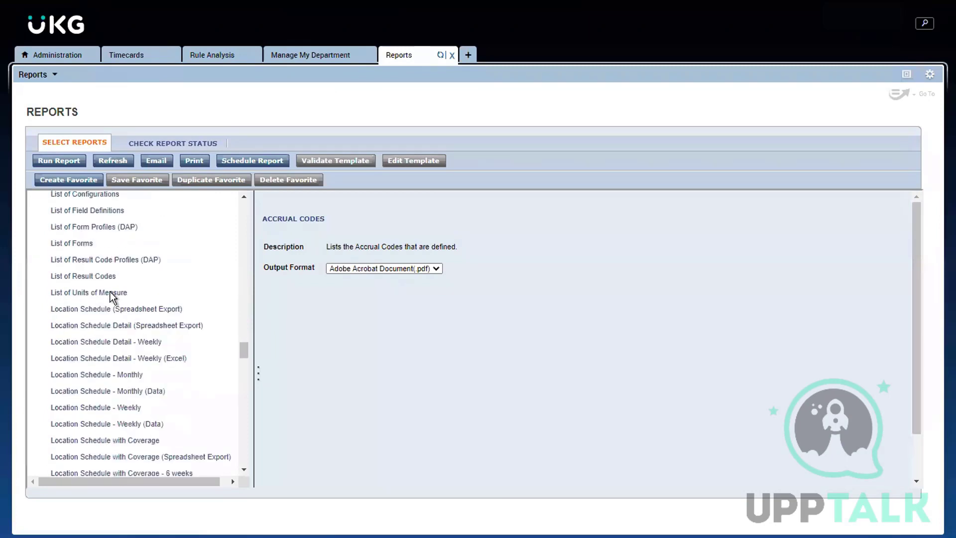
pyautogui.scroll(-15, 110, 291)
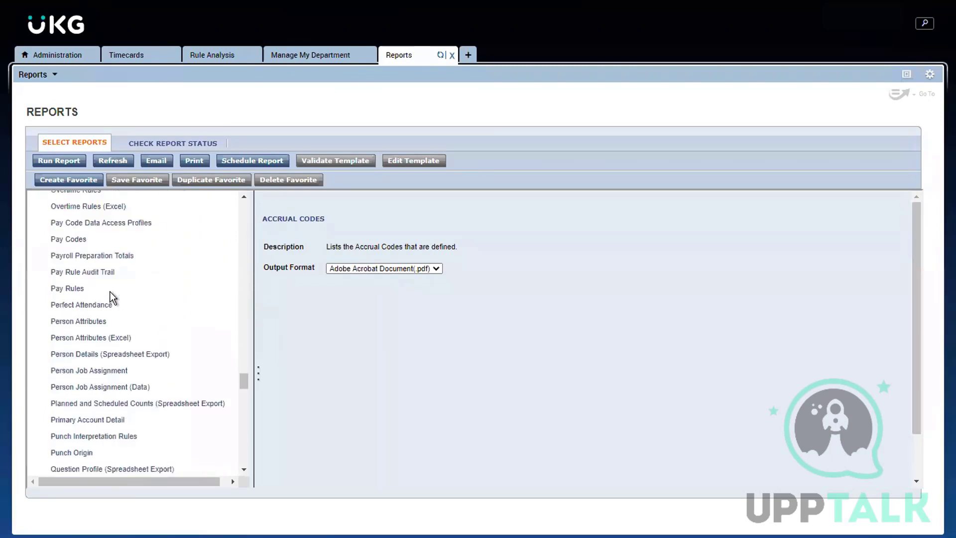
pyautogui.click(67, 242)
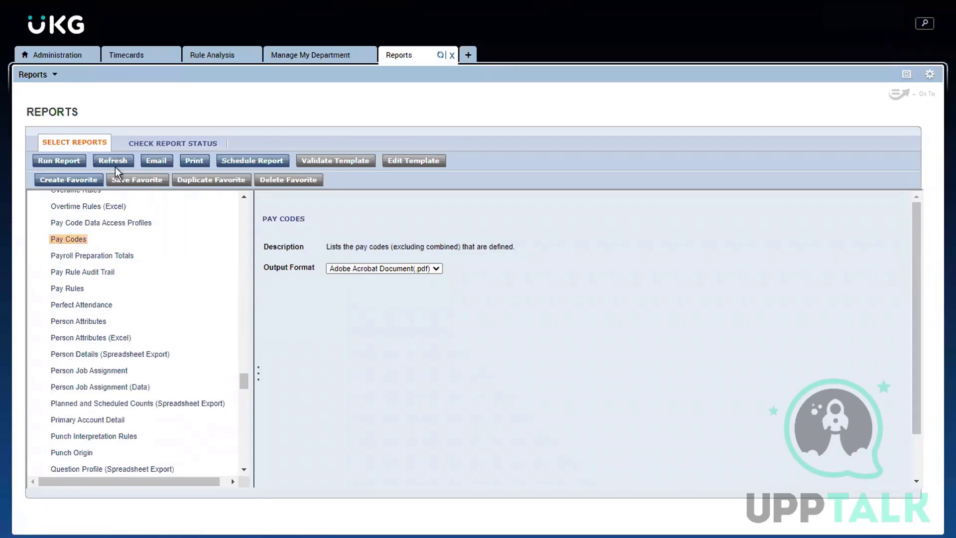
# Step: Run the Pay Codes report, refresh until Complete, and open the downloaded Pay Codes (1).pdf
pyautogui.click(71, 162)
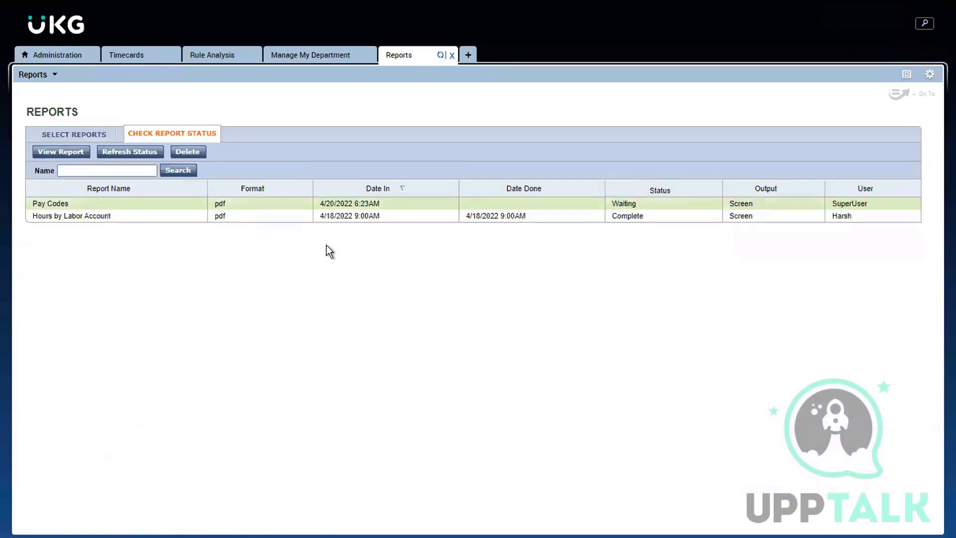
pyautogui.click(136, 155)
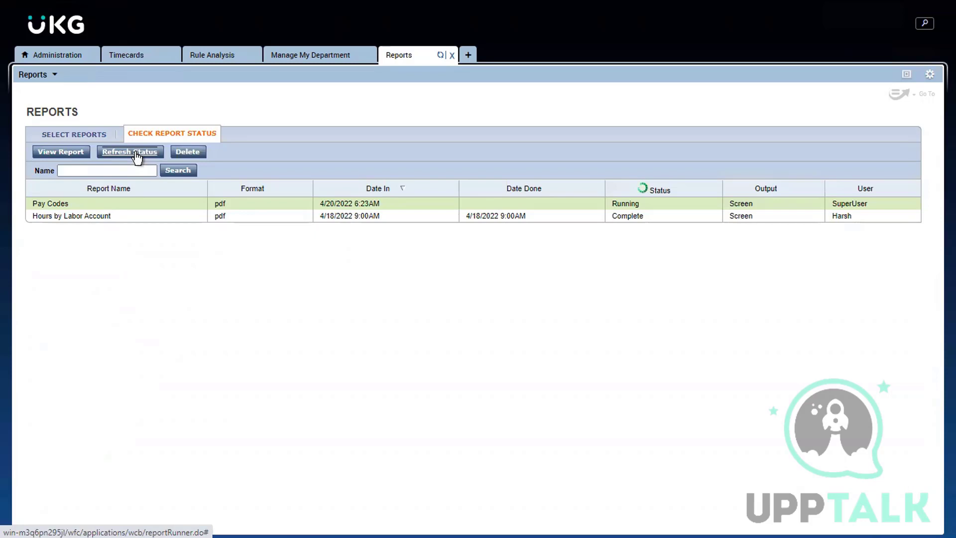
pyautogui.click(56, 157)
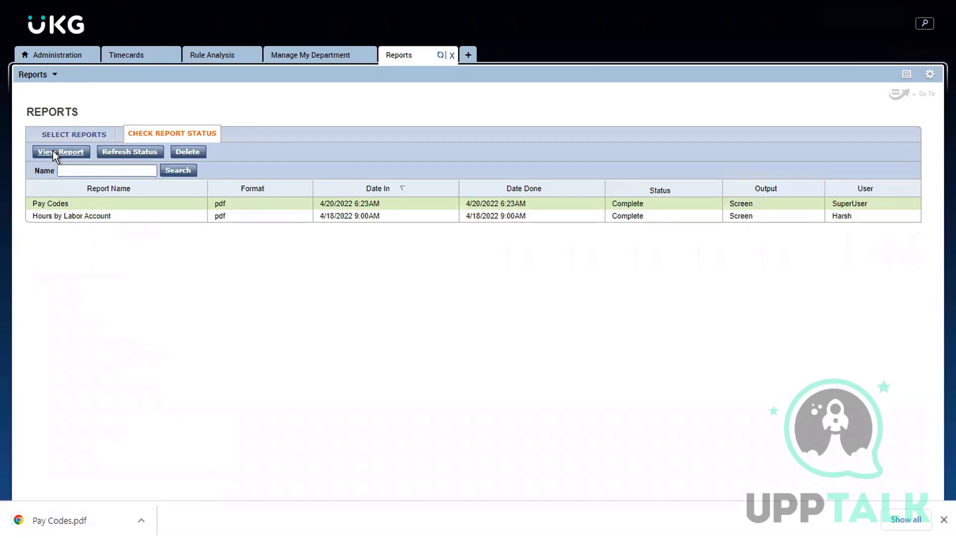
pyautogui.click(53, 151)
pyautogui.click(60, 527)
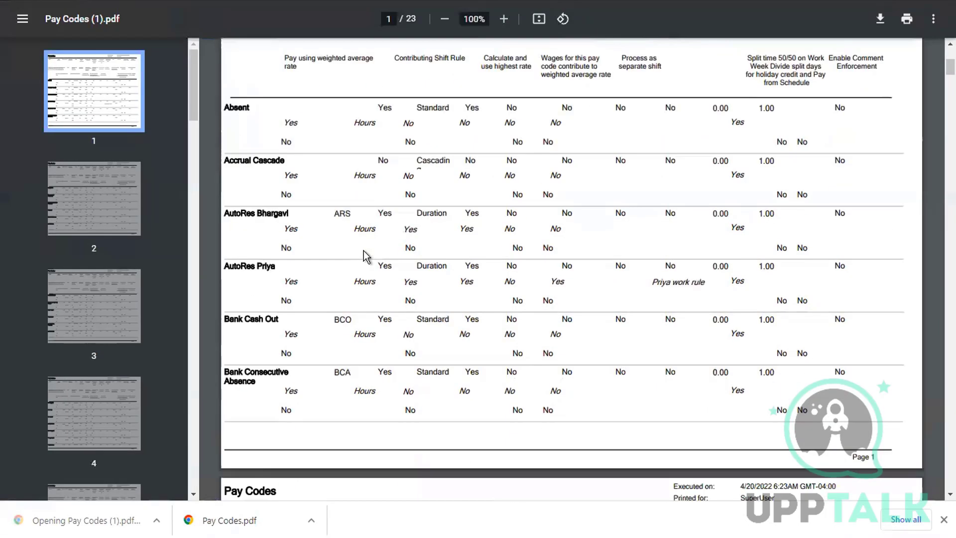
# Step: Scroll through the Pay Codes (1).pdf pages listing each pay code's settings
pyautogui.scroll(-20, 364, 250)
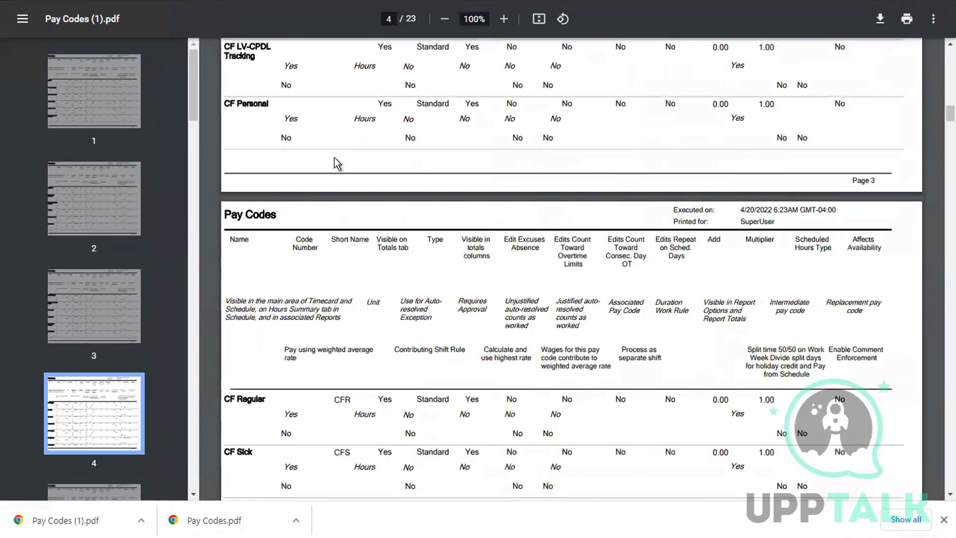
pyautogui.scroll(-20, 334, 158)
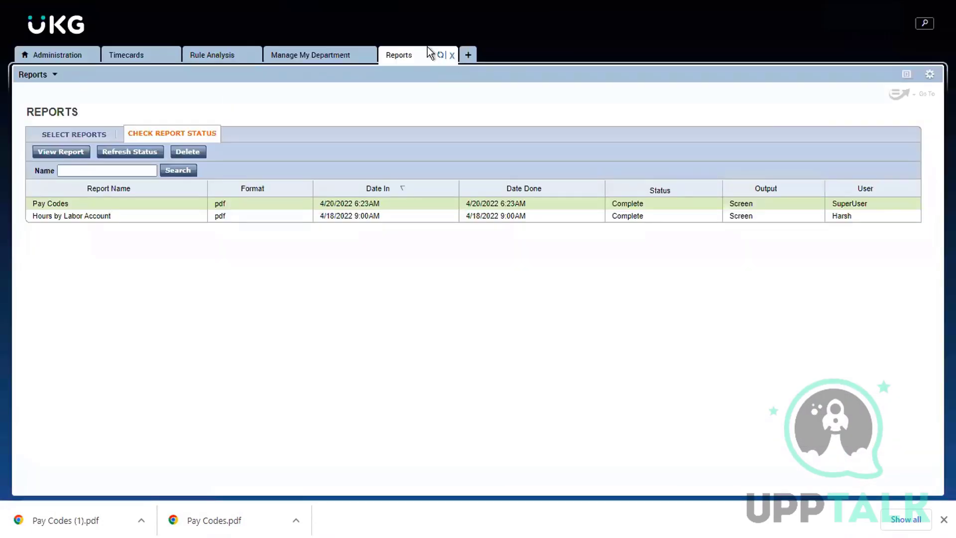
# Step: Close the Reports, Manage My Department and Rule Analysis workspace tabs
pyautogui.click(452, 55)
pyautogui.click(371, 56)
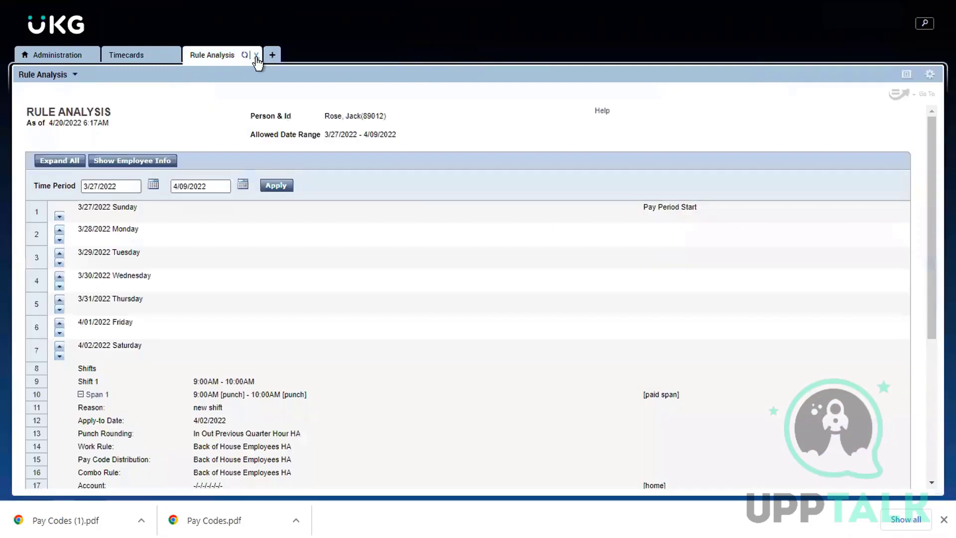
pyautogui.click(256, 56)
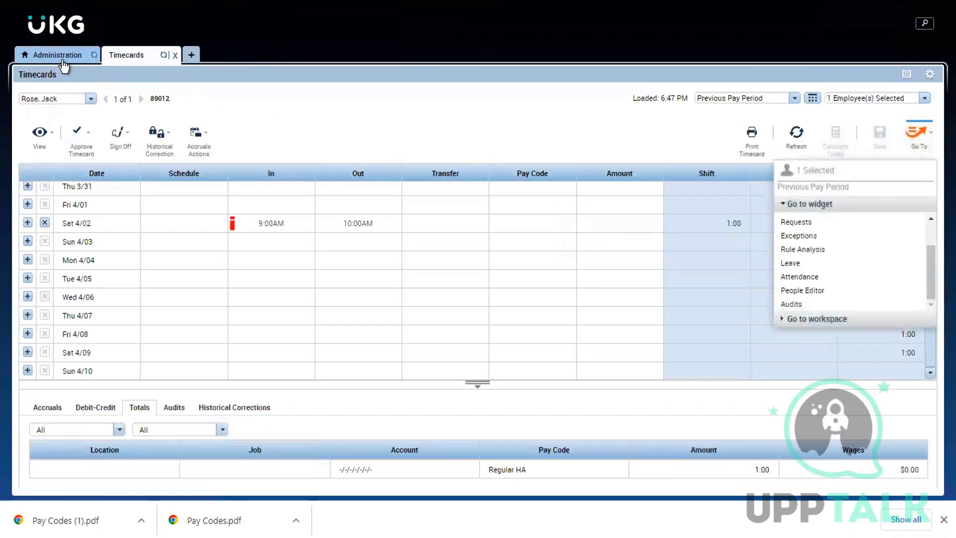
# Step: Switch to Administration and expand the Setup pay code definition panel to fill the window
pyautogui.click(62, 60)
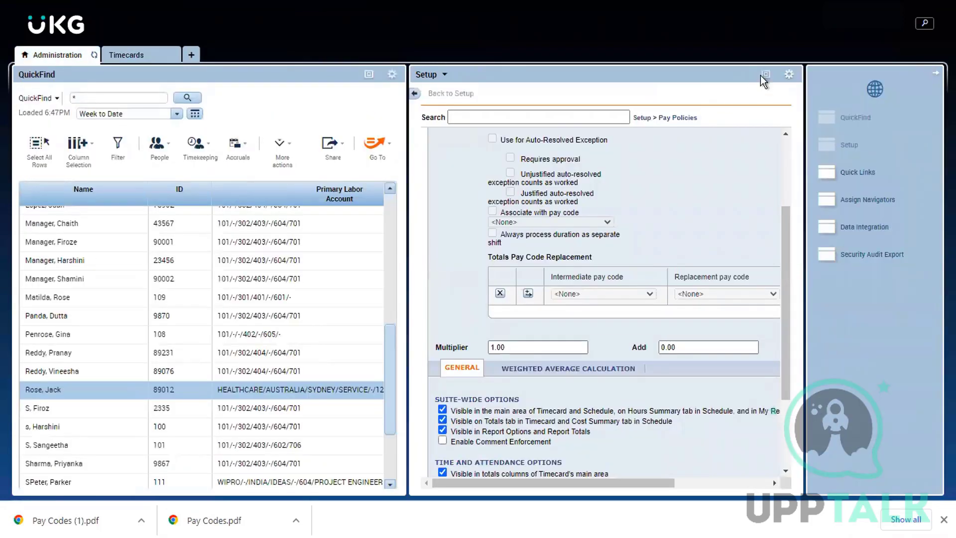
pyautogui.click(765, 75)
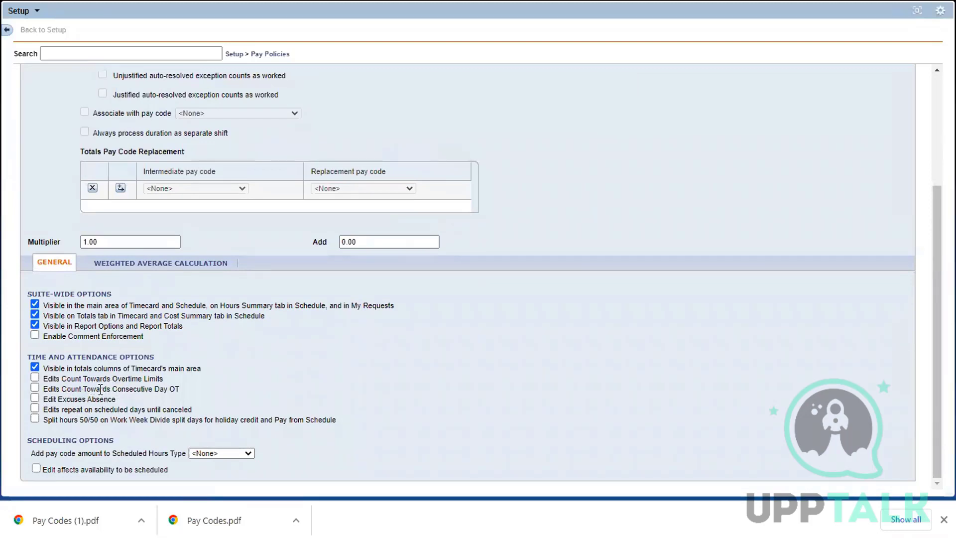
pyautogui.scroll(3, 101, 388)
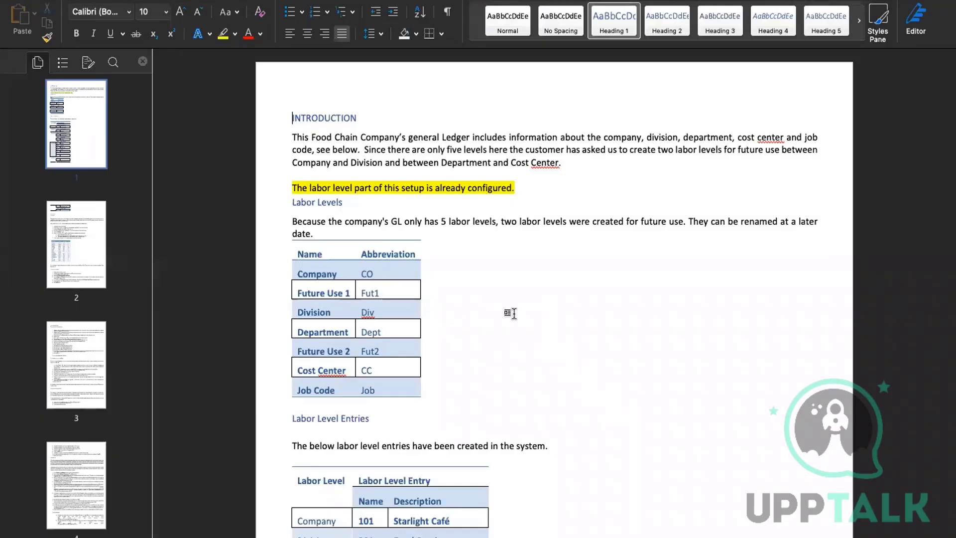
# Step: Show the Word headings outline and review the Labor Levels and Labor Level Entries sections
pyautogui.click(62, 71)
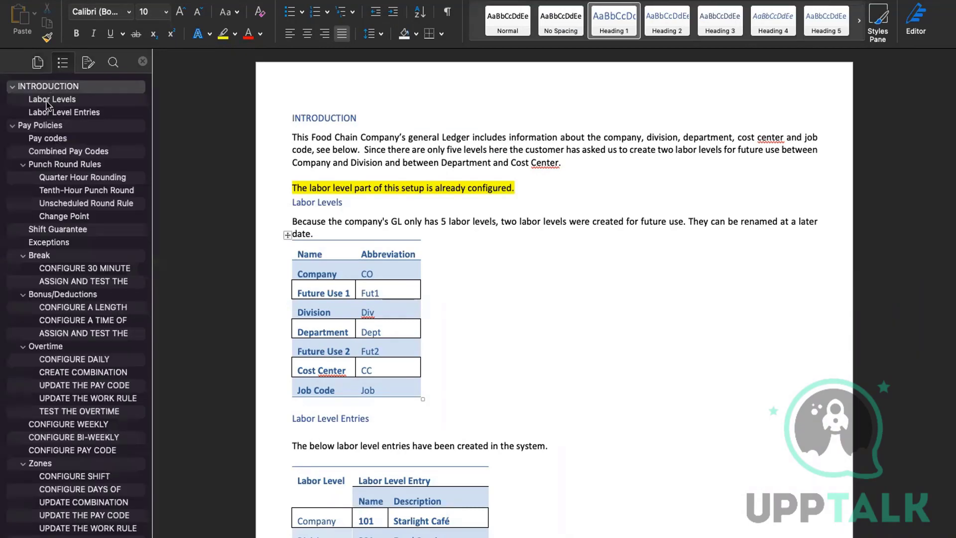
pyautogui.click(46, 101)
pyautogui.click(49, 113)
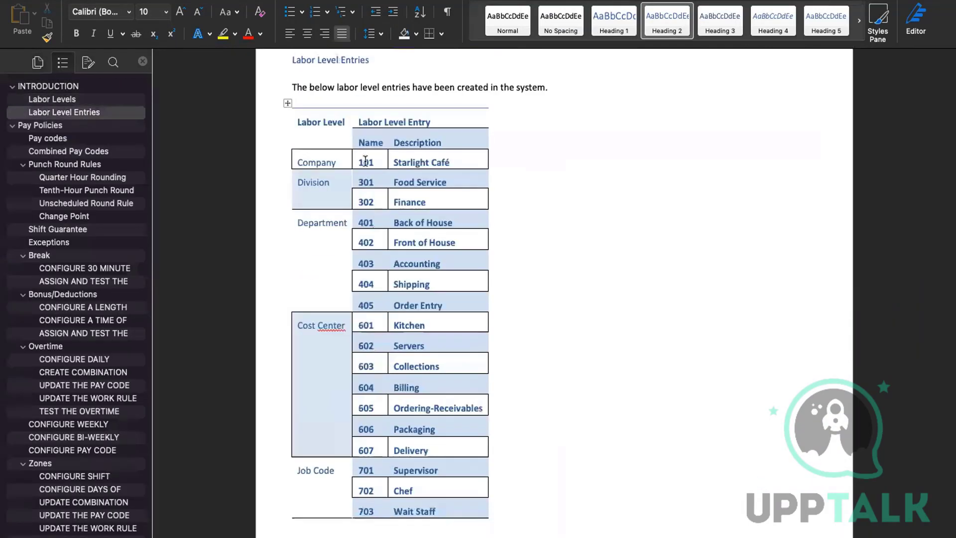
pyautogui.scroll(-6, 365, 160)
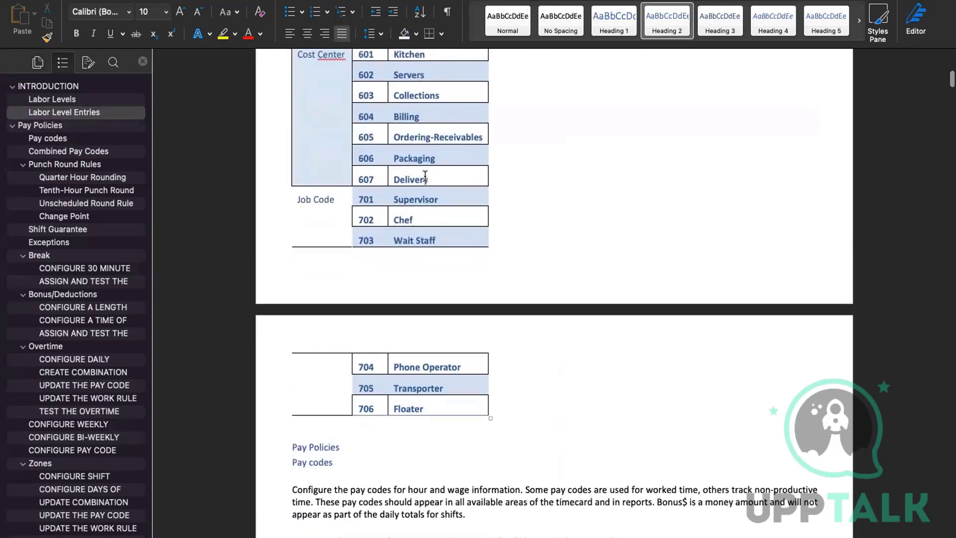
pyautogui.scroll(-1, 425, 176)
pyautogui.scroll(10, 399, 239)
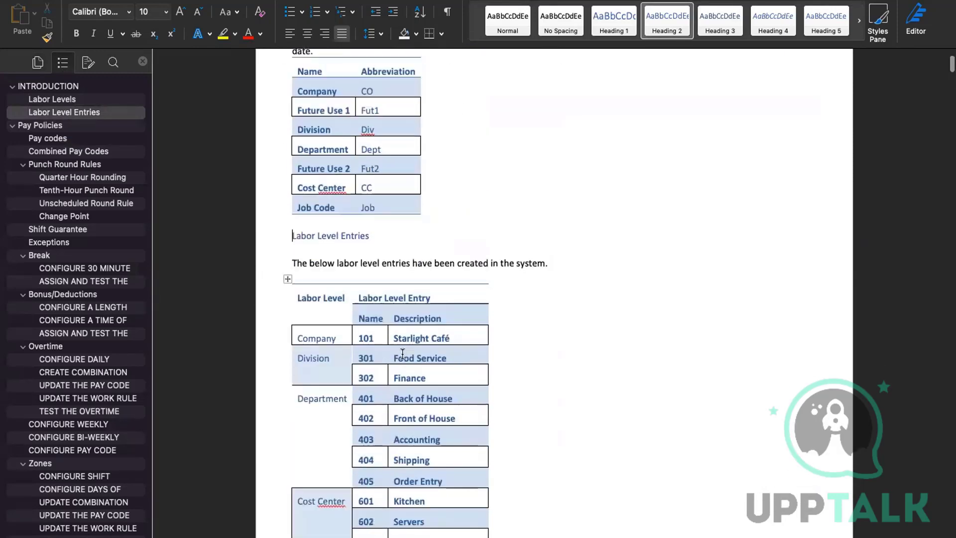
pyautogui.scroll(-12, 402, 353)
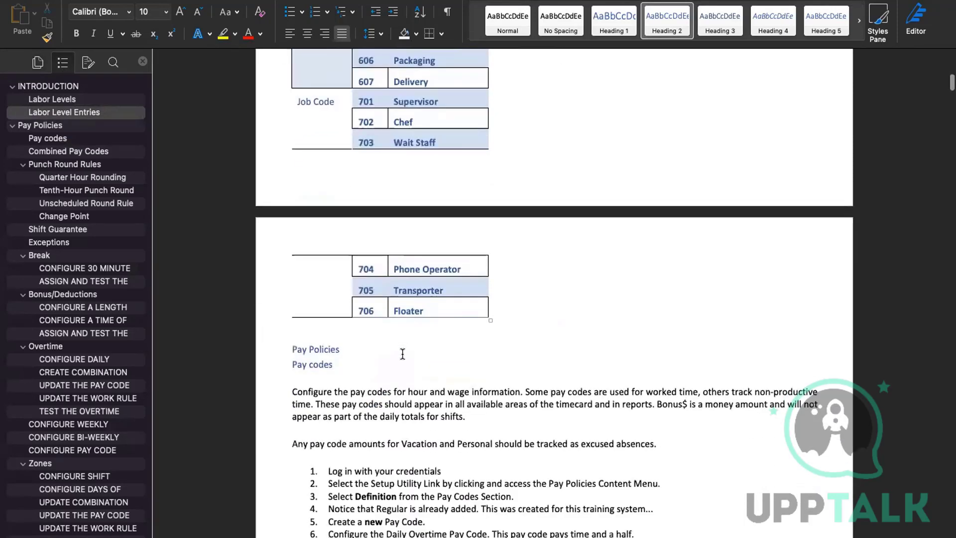
pyautogui.scroll(-4, 402, 353)
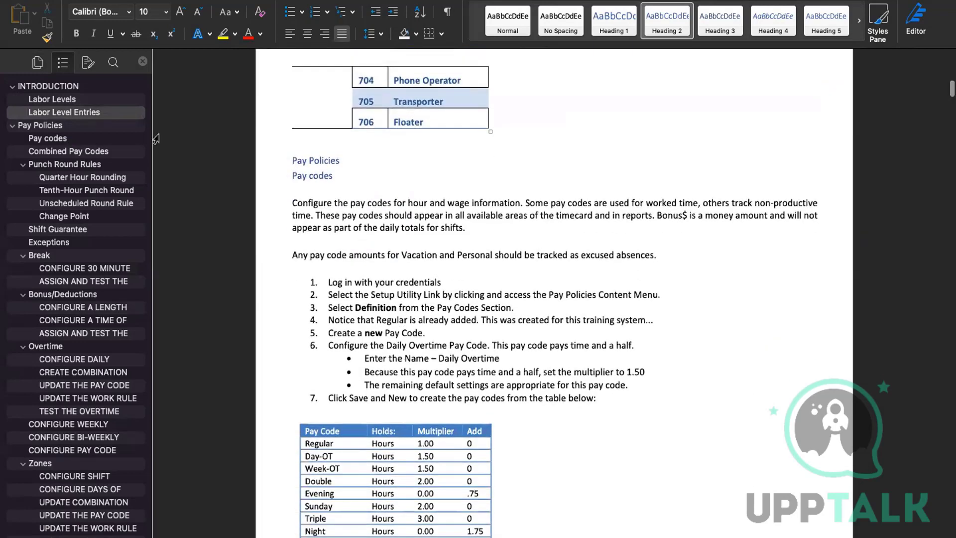
# Step: Jump to Pay Policies and bring the Pay codes table, with Holds, Multiplier and Add values, on screen
pyautogui.click(38, 128)
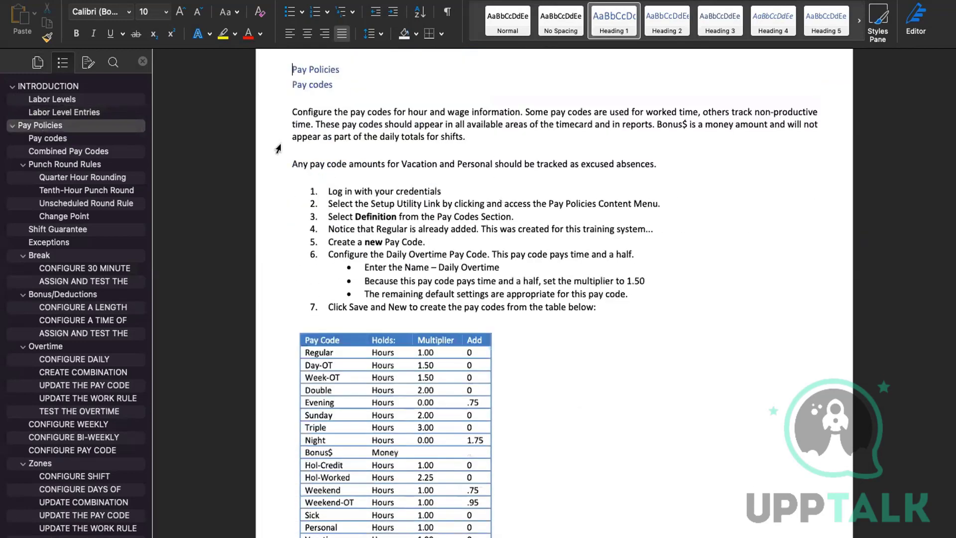
pyautogui.scroll(-1, 344, 117)
pyautogui.scroll(-1, 343, 117)
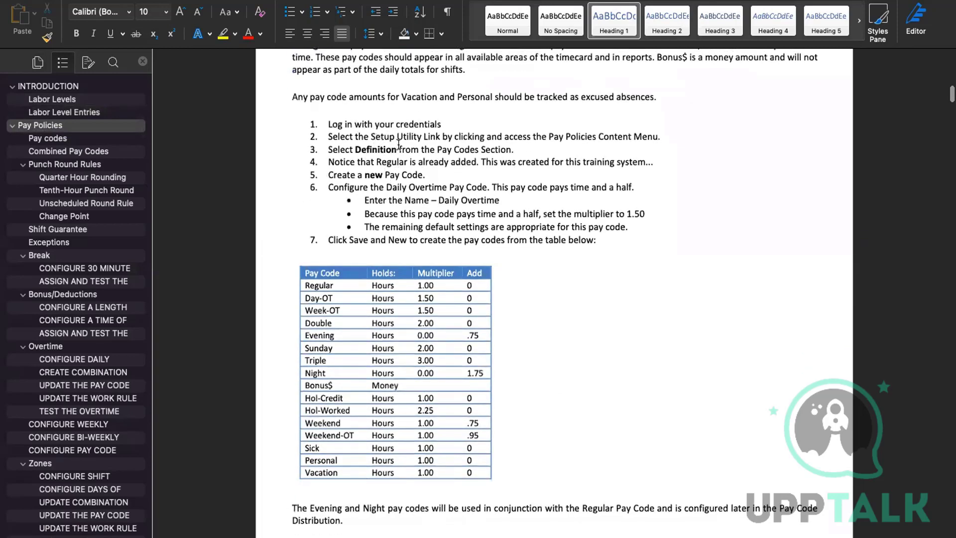
pyautogui.scroll(-2, 464, 249)
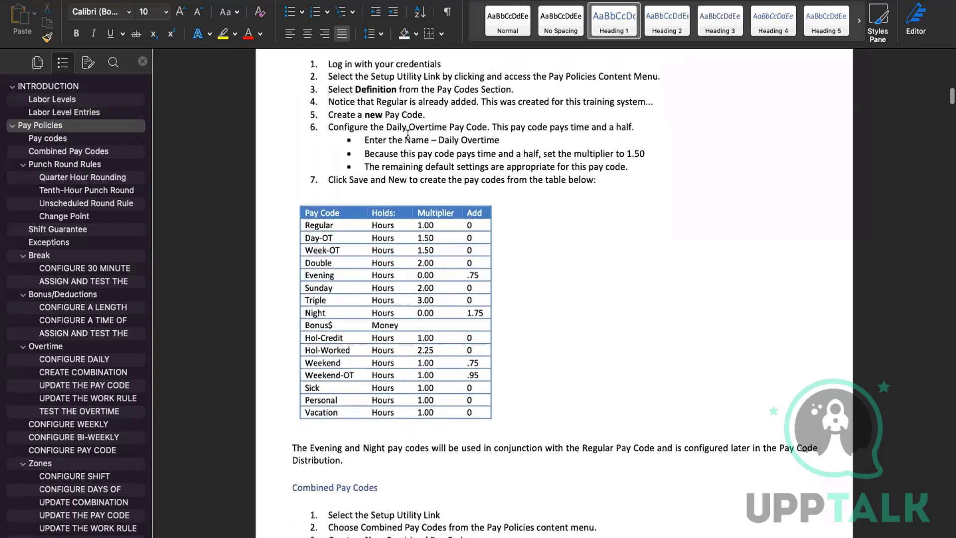
pyautogui.scroll(-1, 406, 262)
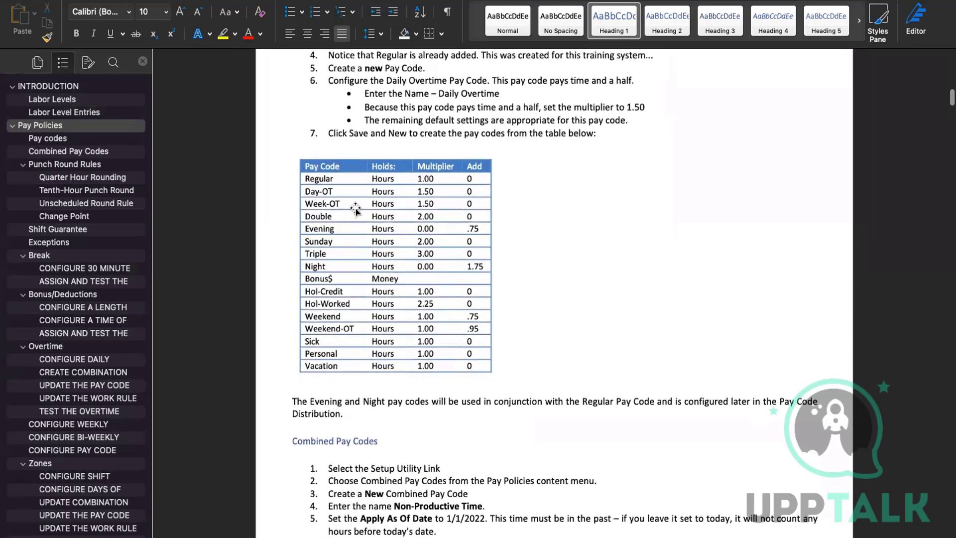
pyautogui.click(368, 210)
# Step: Show the Pay Code Definition list, page 1 of 6 (Absent to Covid19 HA), and open its page dropdown
pyautogui.click(635, 272)
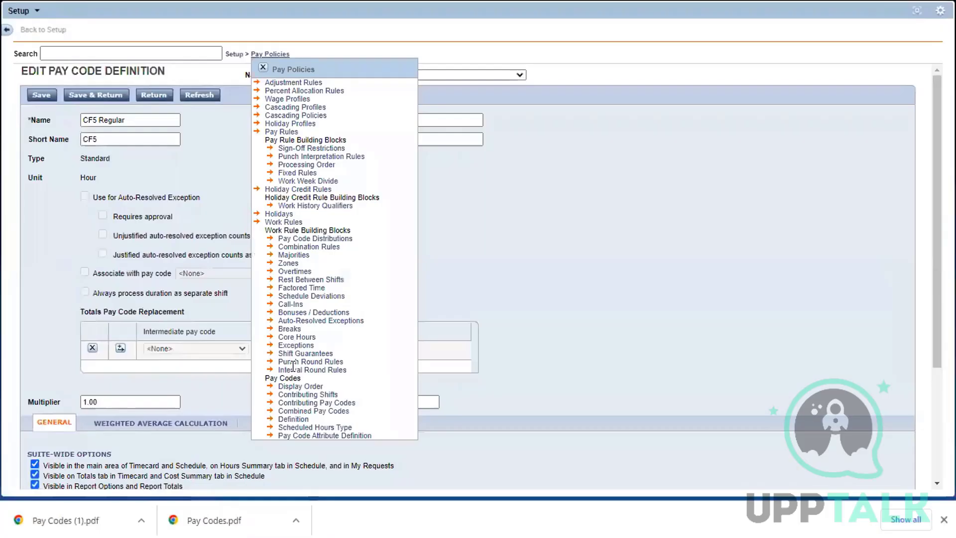
pyautogui.click(294, 419)
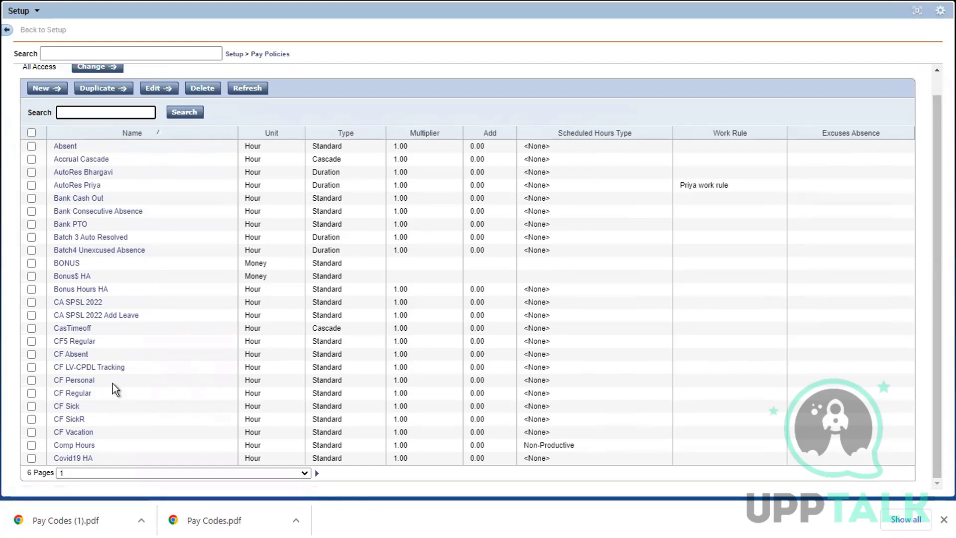
pyautogui.click(100, 474)
# Step: Review page 2 of the Cvrm pay codes, then start a New Pay Code Definition
pyautogui.click(85, 492)
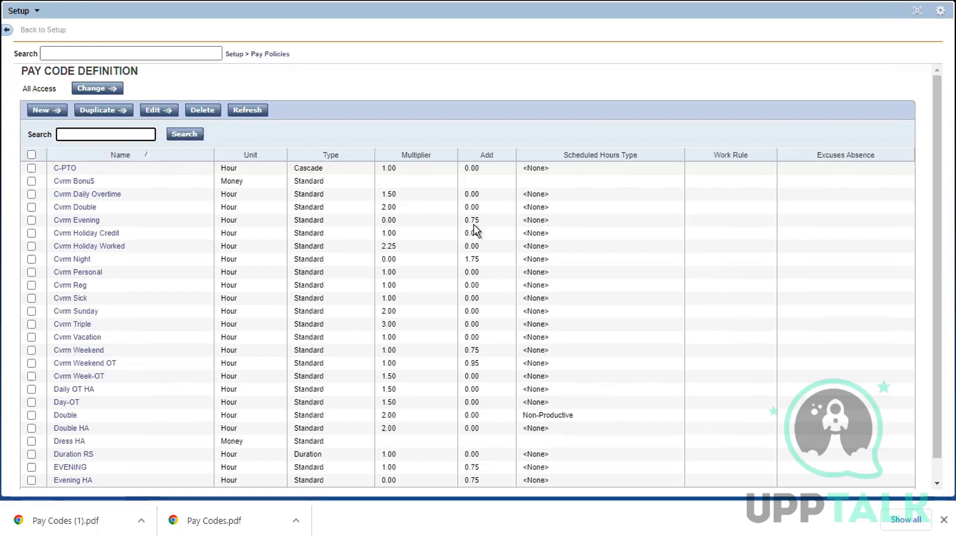
pyautogui.click(49, 109)
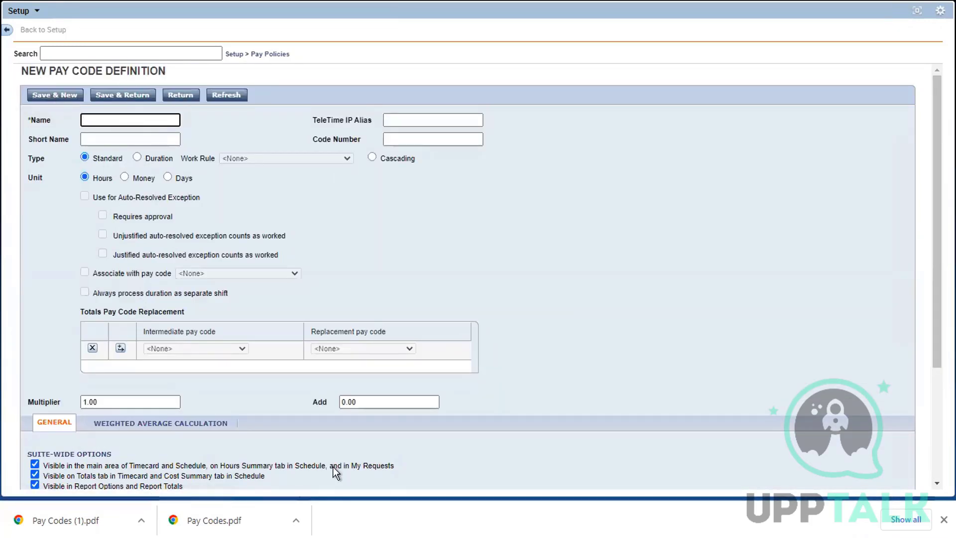
# Step: Look over the blank new pay code form, then bring up Word's pay code training table
pyautogui.scroll(-3, 329, 471)
pyautogui.scroll(3, 327, 474)
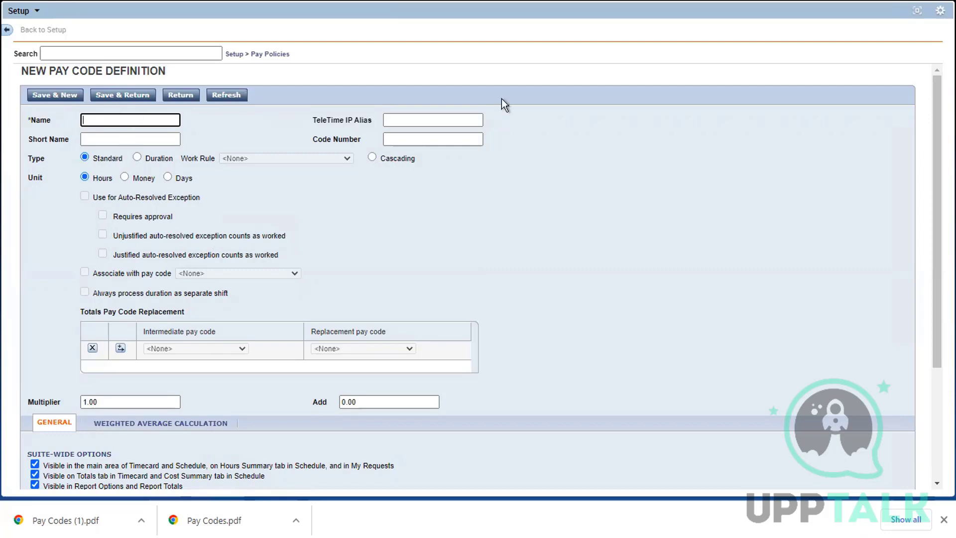
pyautogui.scroll(-4, 314, 304)
pyautogui.scroll(4, 314, 305)
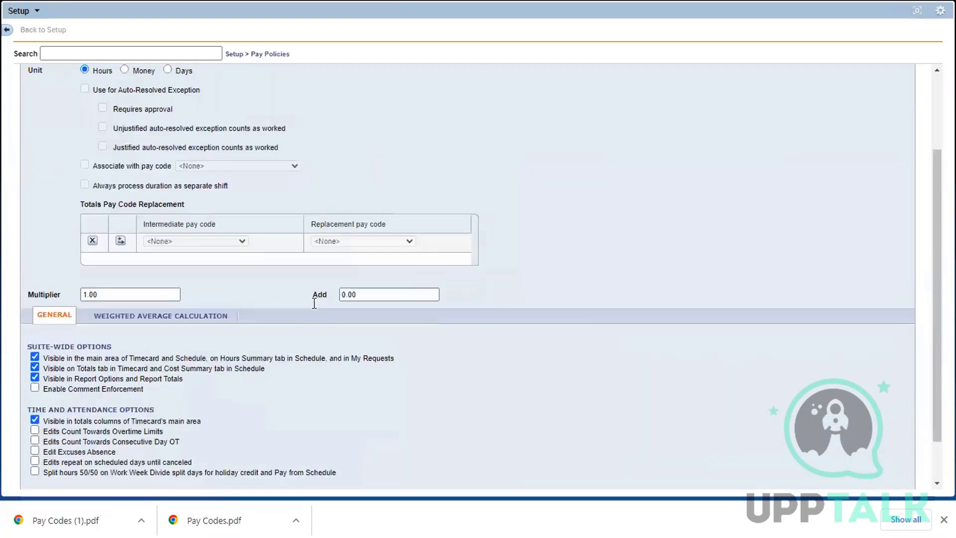
pyautogui.scroll(-3, 314, 303)
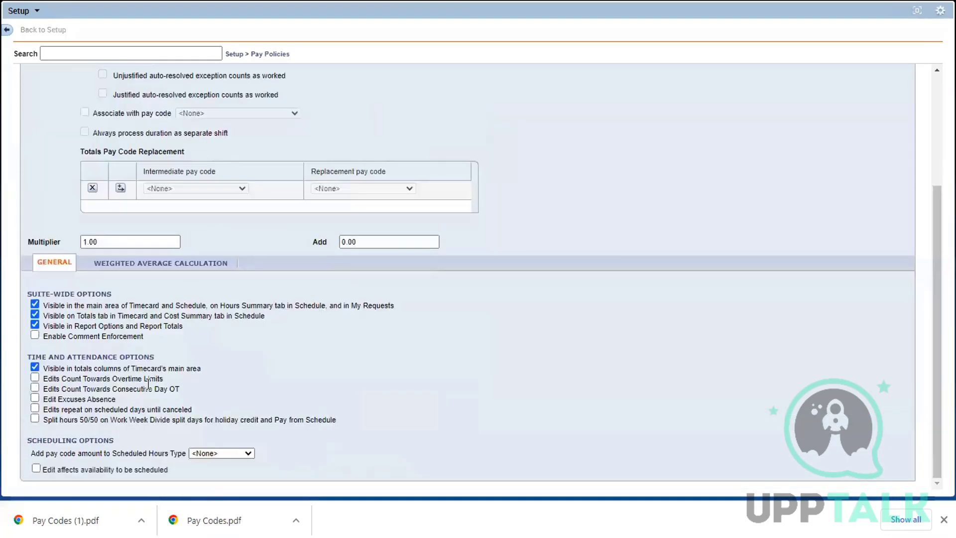
pyautogui.scroll(3, 139, 439)
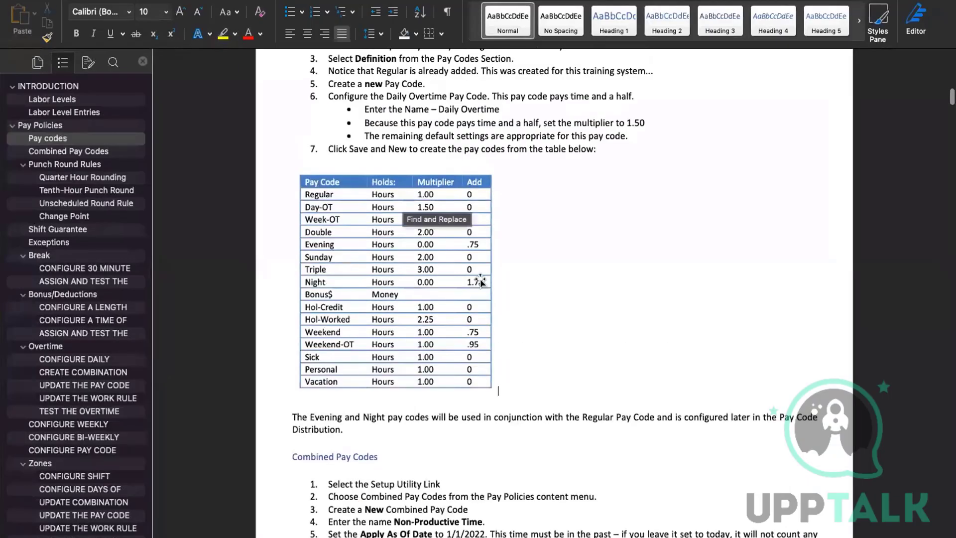
pyautogui.click(481, 280)
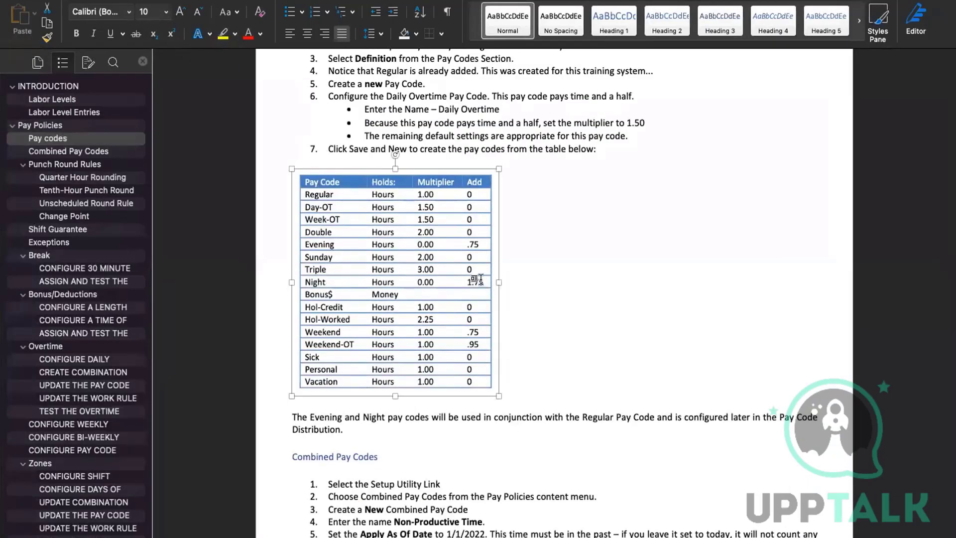